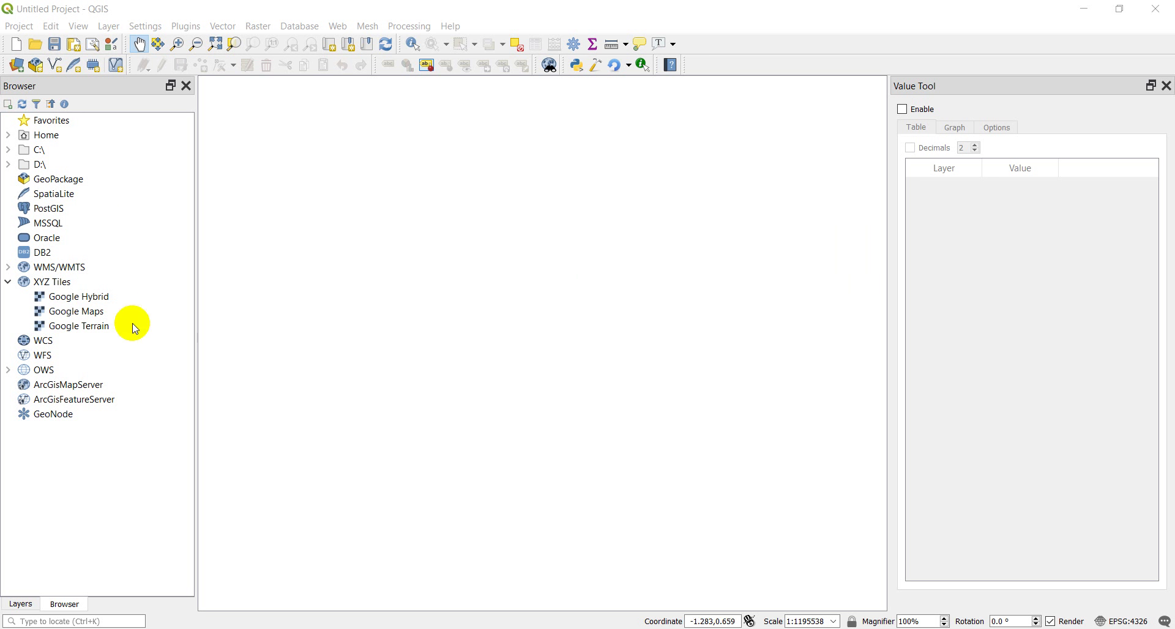
Step: Add ned10m.tif from C:\temp\elevation to the map, accepting the suggested datum transformation
{"action": "left_click", "coordinate": [10, 152]}
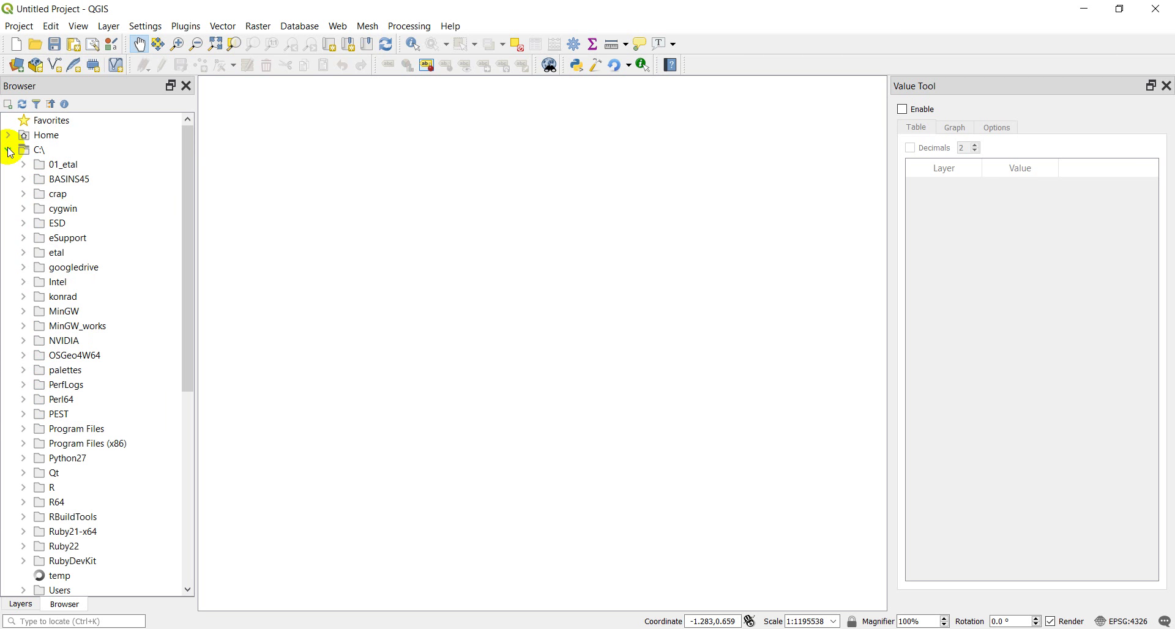
{"action": "scroll", "coordinate": [86, 288], "scroll_direction": "down", "scroll_amount": 5}
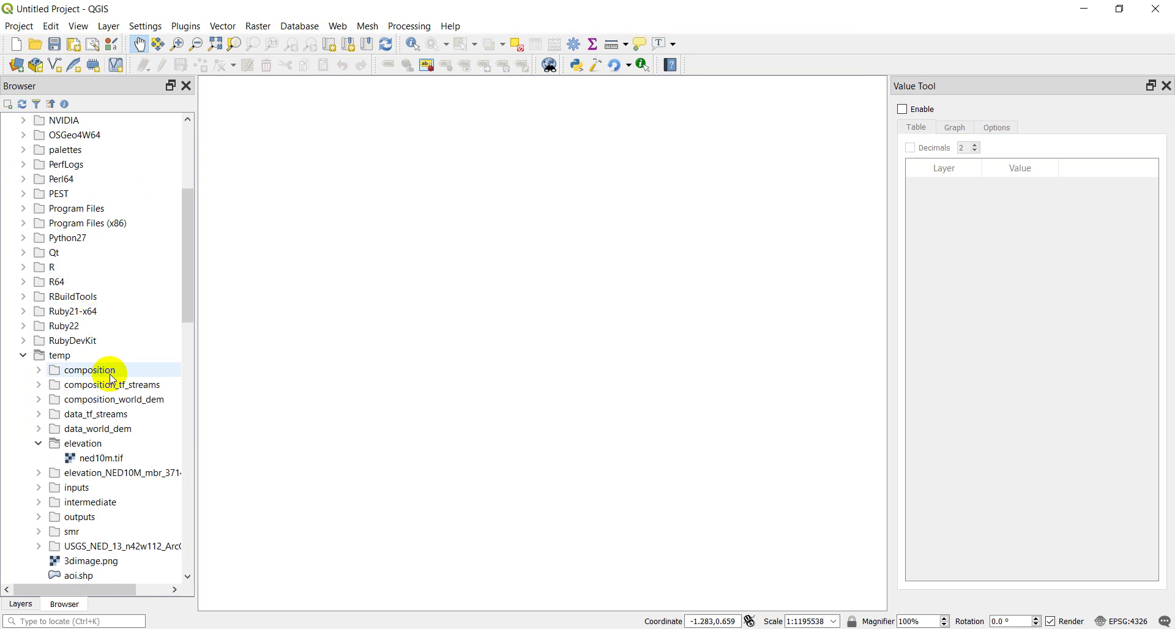
{"action": "scroll", "coordinate": [95, 376], "scroll_direction": "down", "scroll_amount": 2}
{"action": "left_click_drag", "start_coordinate": [84, 385], "coordinate": [487, 392]}
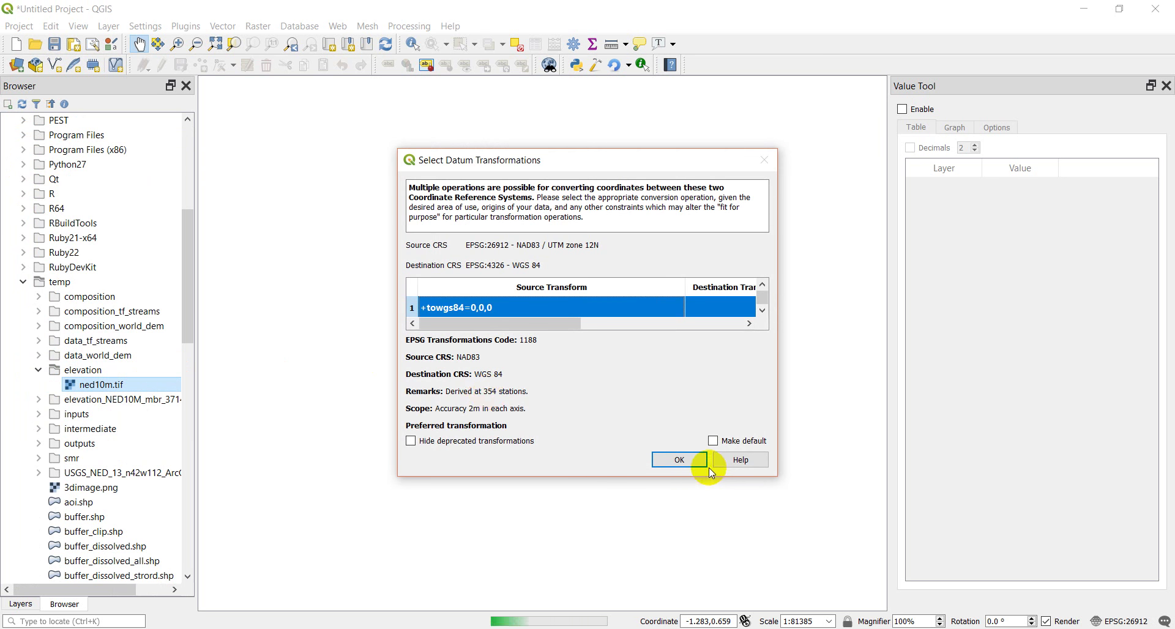
{"action": "left_click", "coordinate": [677, 465]}
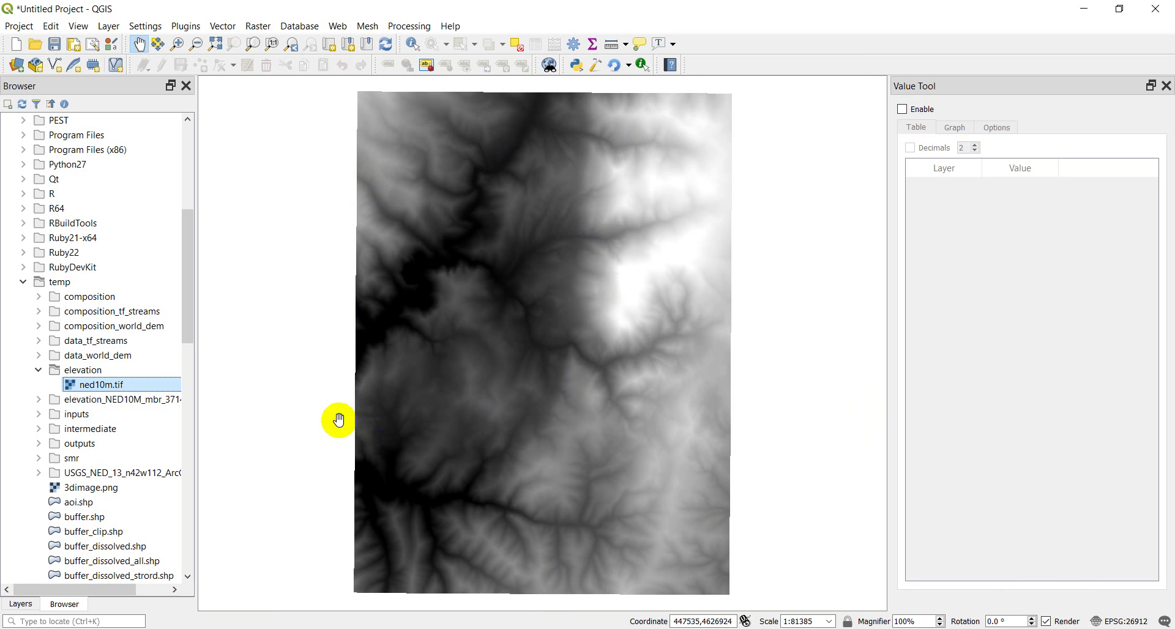
{"action": "left_click", "coordinate": [19, 605]}
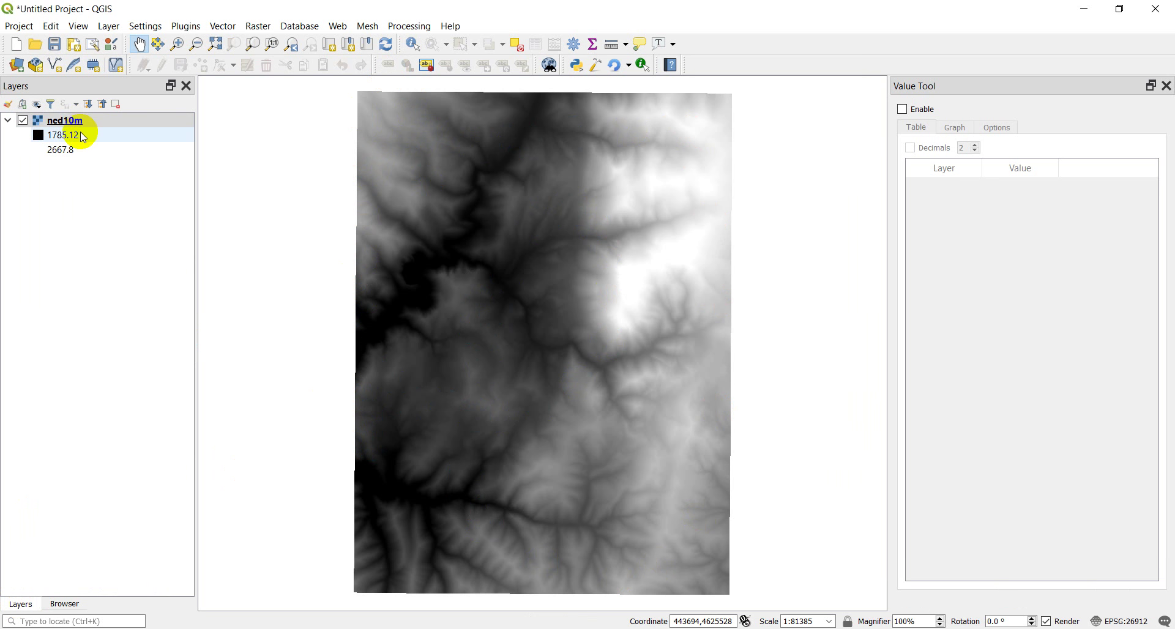
Step: Open the Raster > Extraction > Contour tool and set the contour interval to 20
{"action": "left_click", "coordinate": [265, 28]}
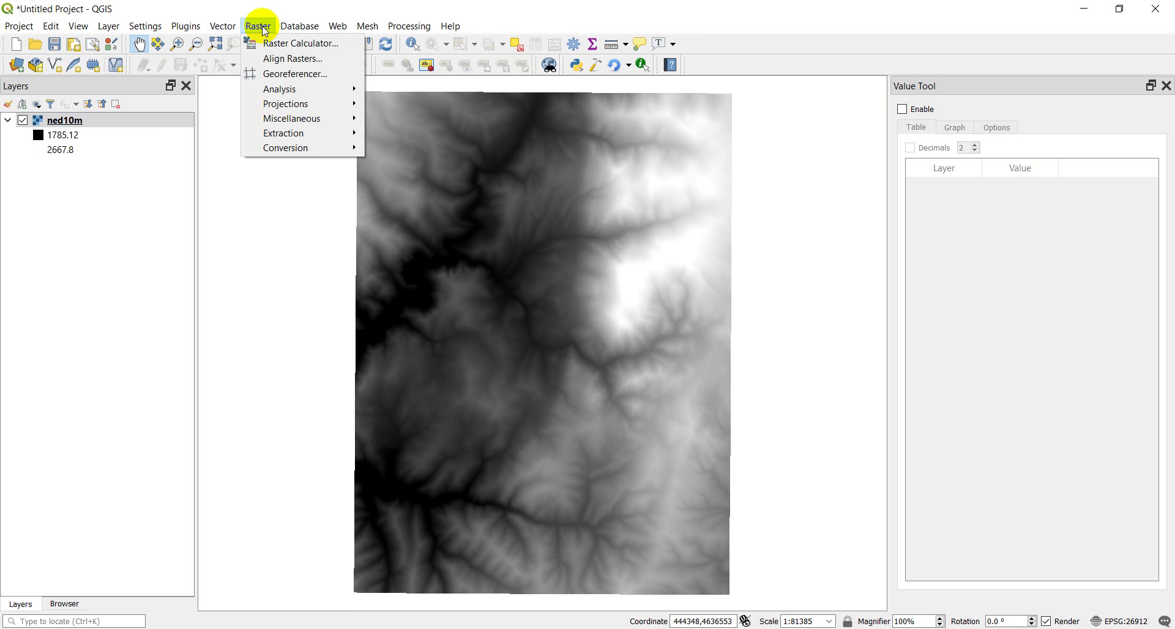
{"action": "mouse_move", "coordinate": [360, 153]}
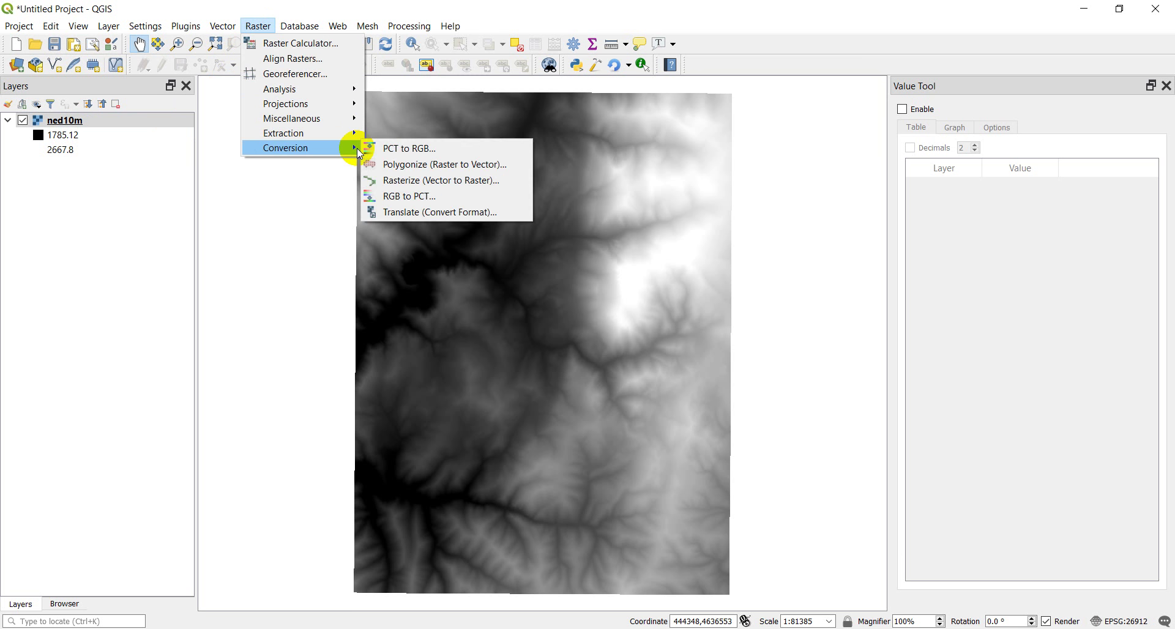
{"action": "mouse_move", "coordinate": [349, 135]}
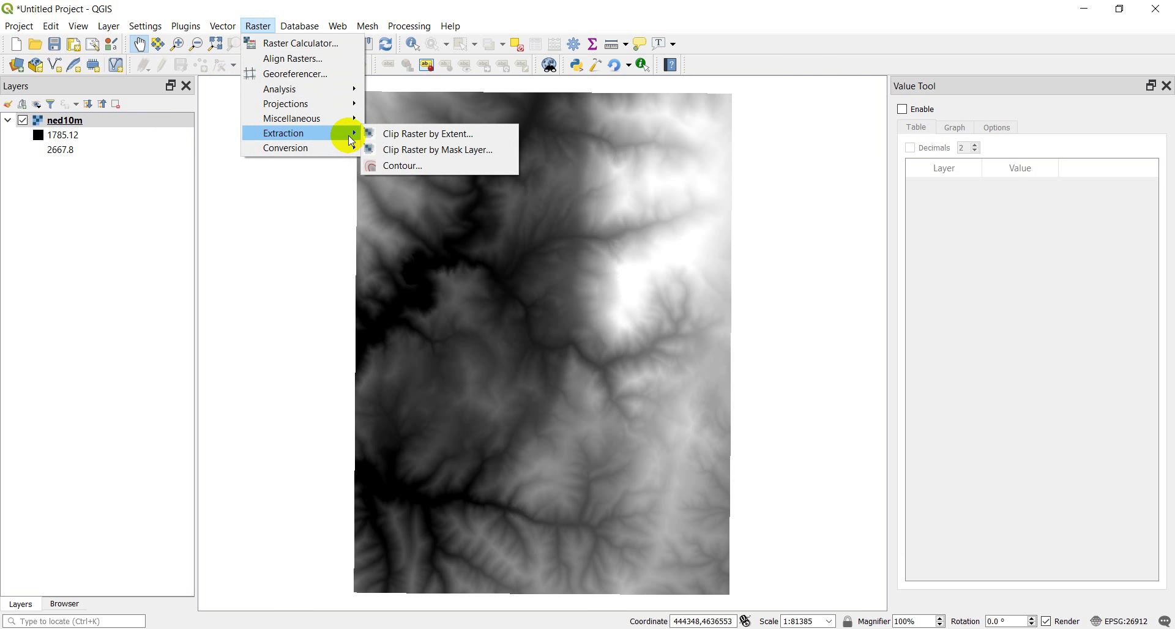
{"action": "left_click", "coordinate": [397, 165]}
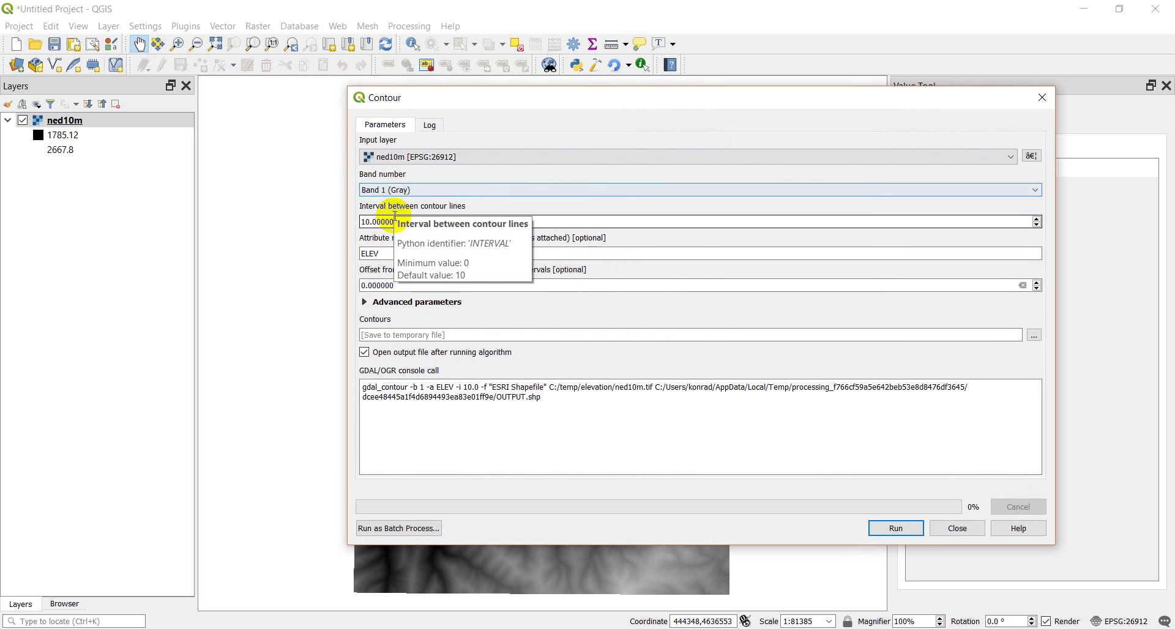
{"action": "left_click_drag", "start_coordinate": [409, 222], "coordinate": [351, 220]}
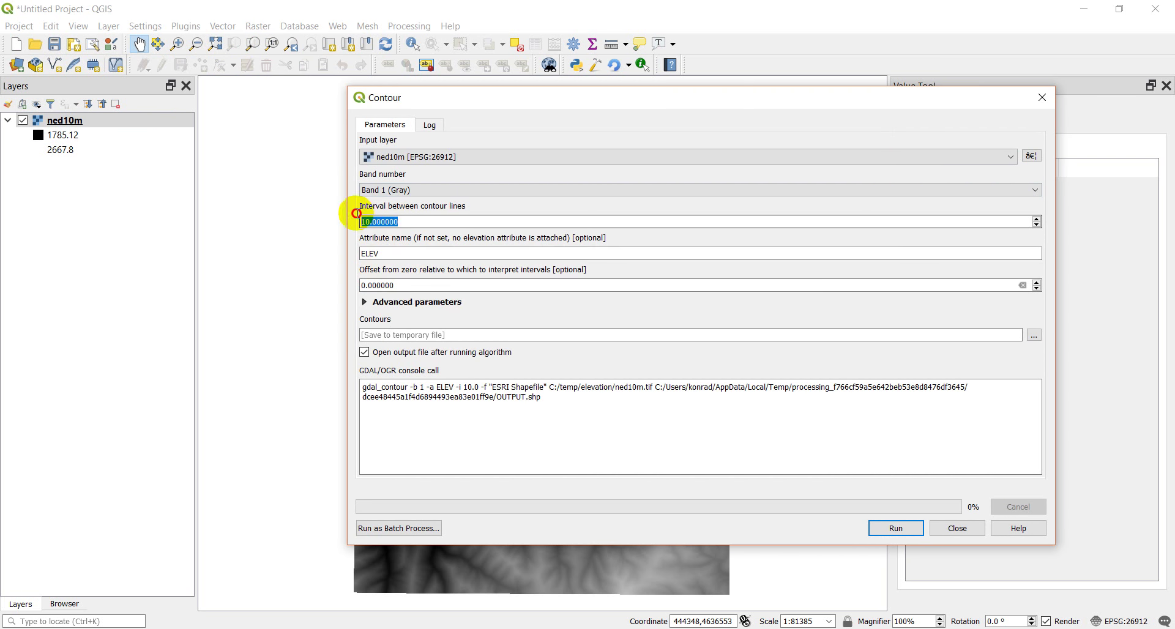
{"action": "type", "text": "20.000"}
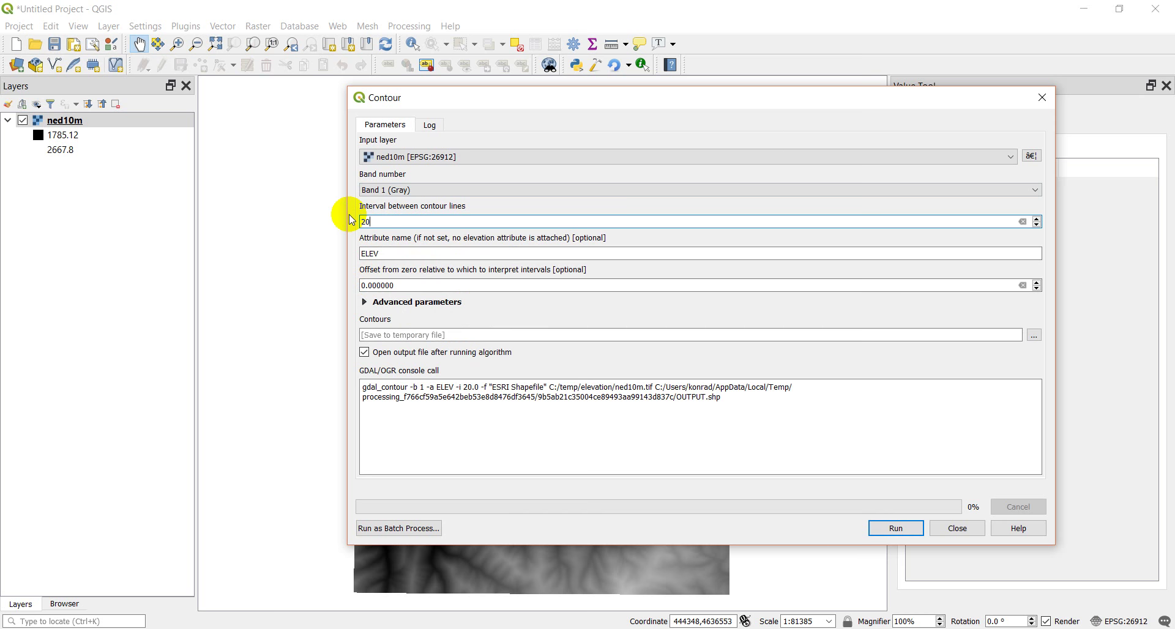
{"action": "key", "text": "BackSpace"}
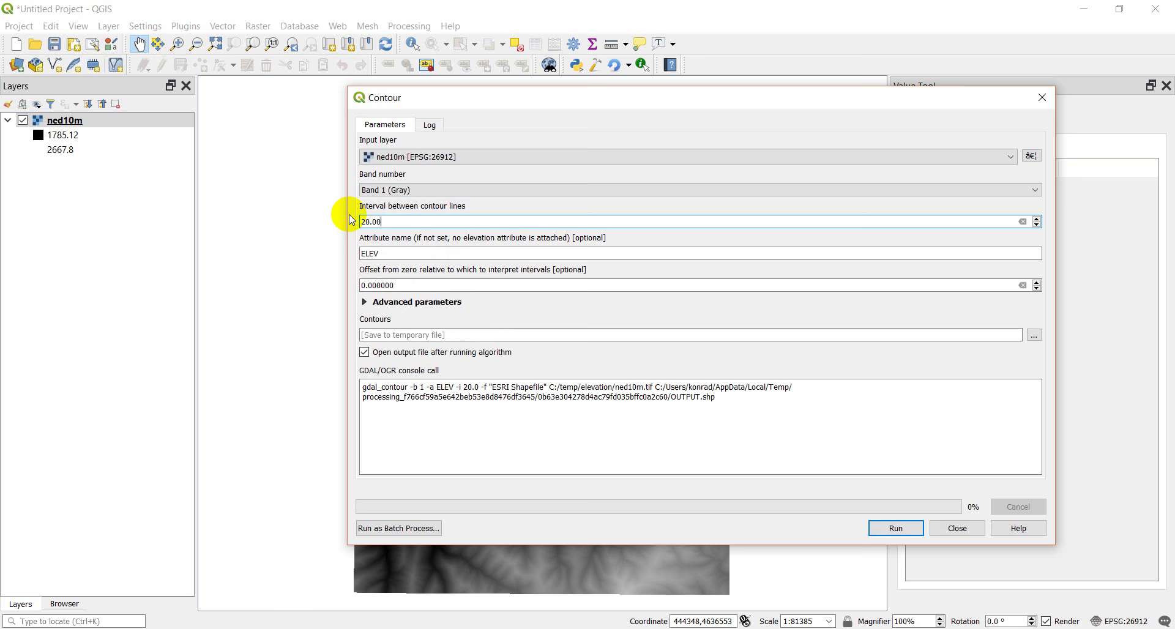
Step: Run Contour with attribute name ELEV and offset 0, then close the tool
{"action": "left_click", "coordinate": [394, 224]}
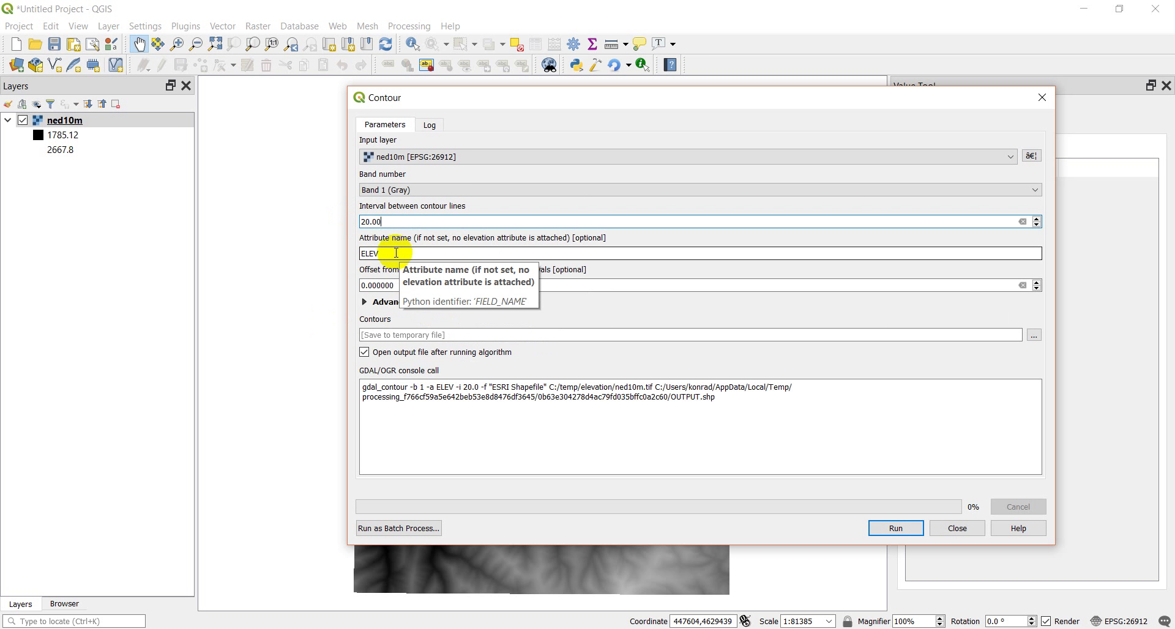
{"action": "left_click_drag", "start_coordinate": [396, 253], "coordinate": [335, 254]}
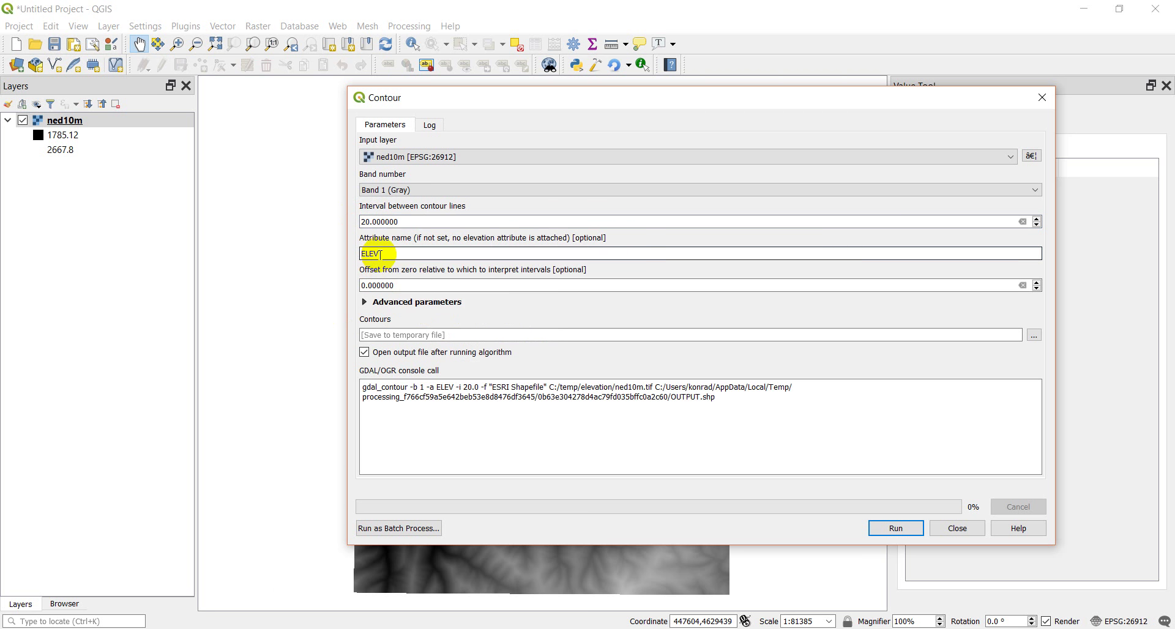
{"action": "left_click_drag", "start_coordinate": [379, 254], "coordinate": [355, 255]}
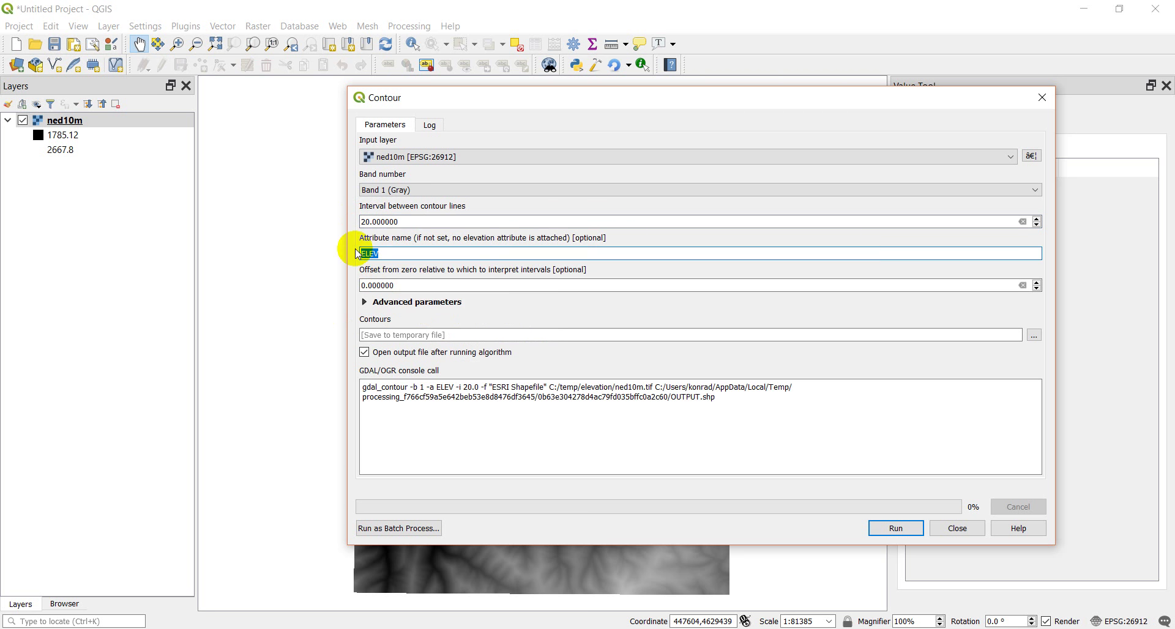
{"action": "left_click", "coordinate": [395, 285]}
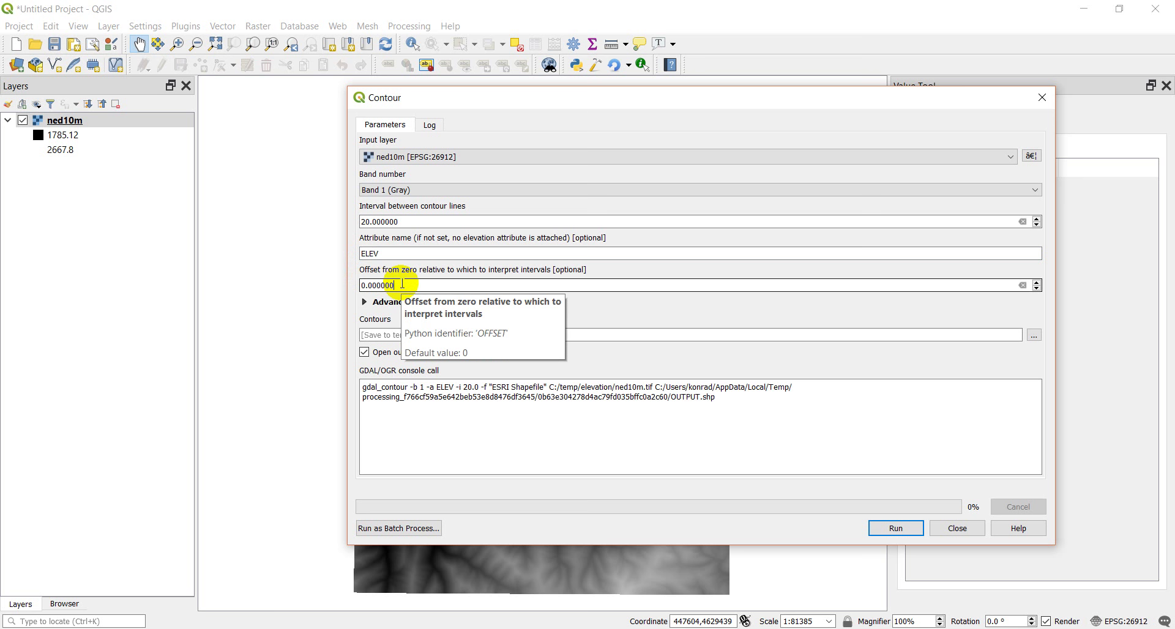
{"action": "left_click", "coordinate": [402, 284]}
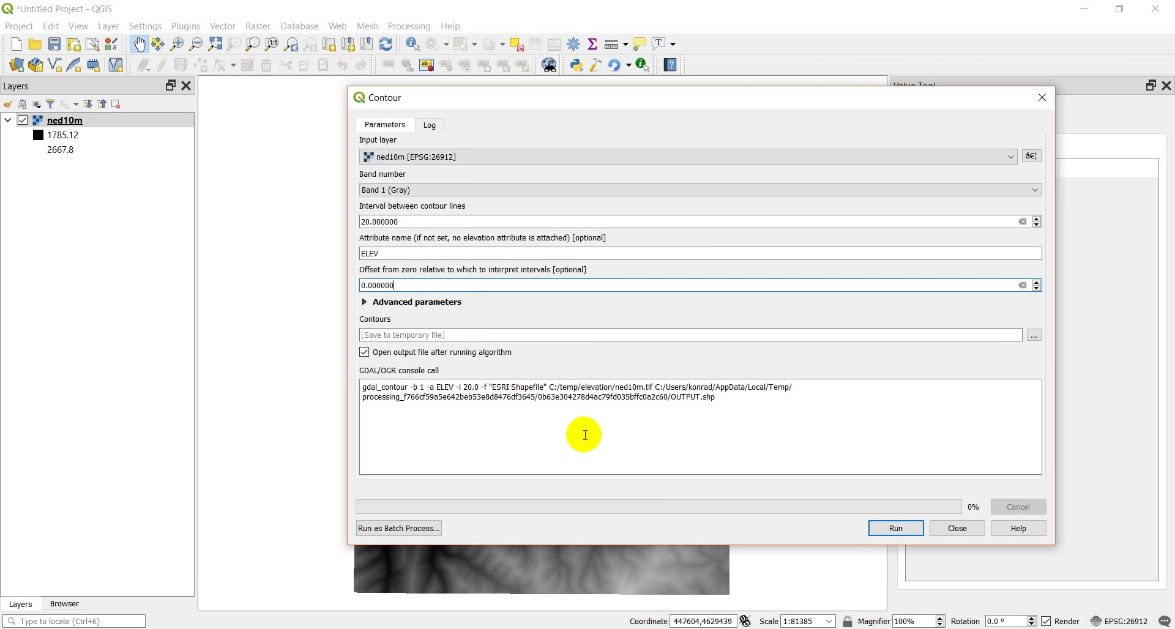
{"action": "left_click", "coordinate": [890, 528]}
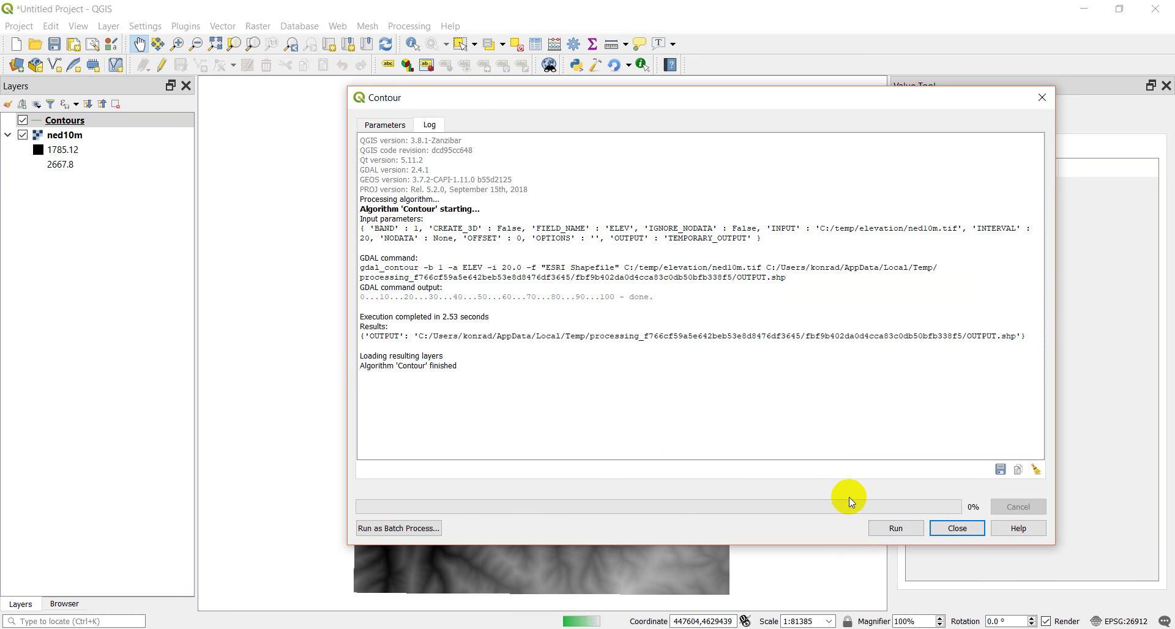
{"action": "left_click", "coordinate": [958, 528]}
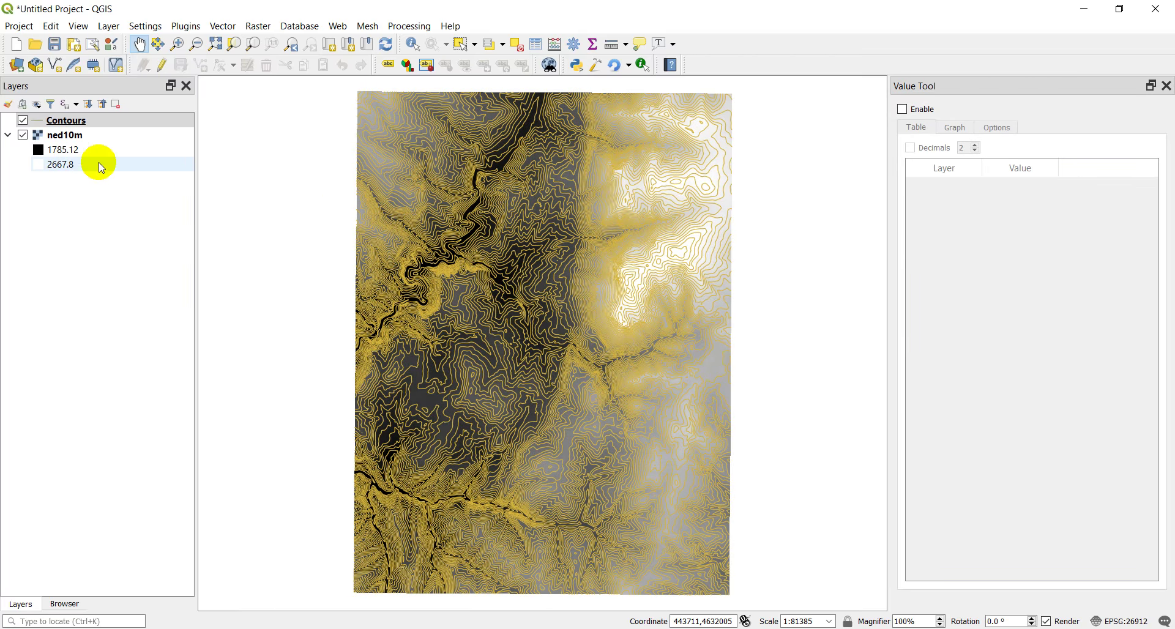
Step: Hide the ned10m raster and review ELEV values in the Contours attribute table
{"action": "left_click", "coordinate": [23, 136]}
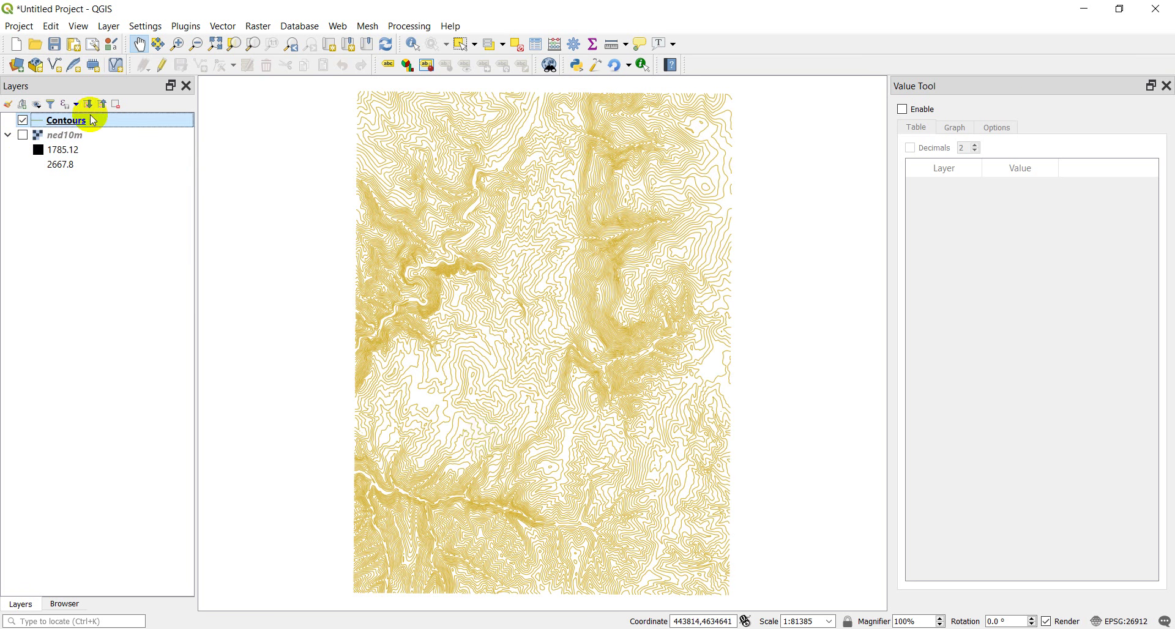
{"action": "right_click", "coordinate": [70, 122]}
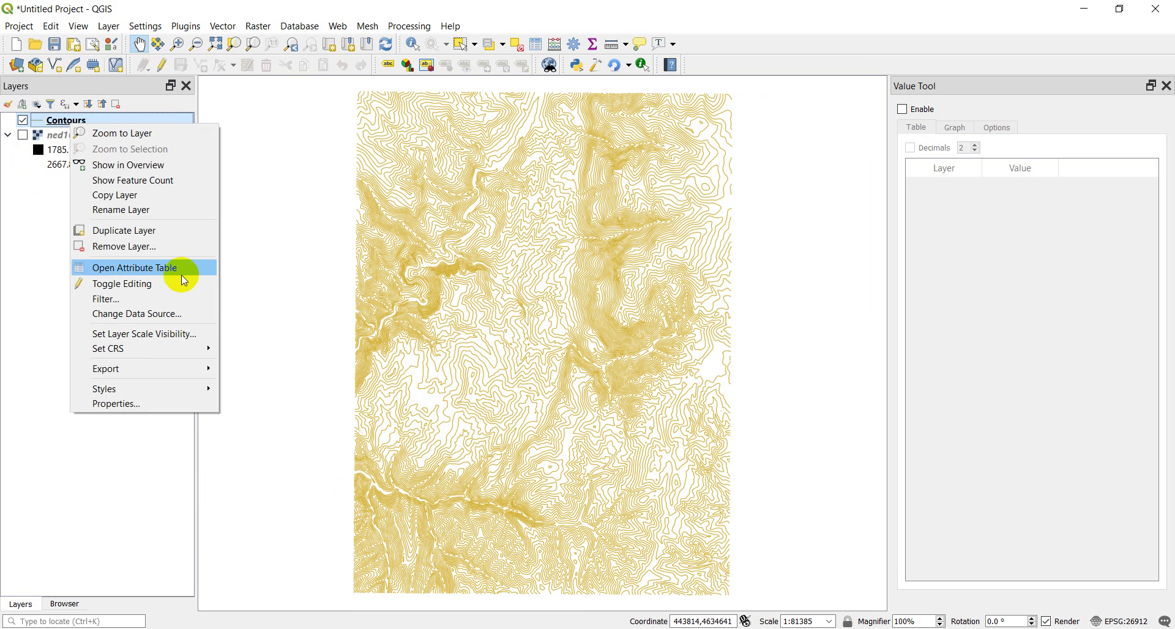
{"action": "left_click", "coordinate": [164, 267]}
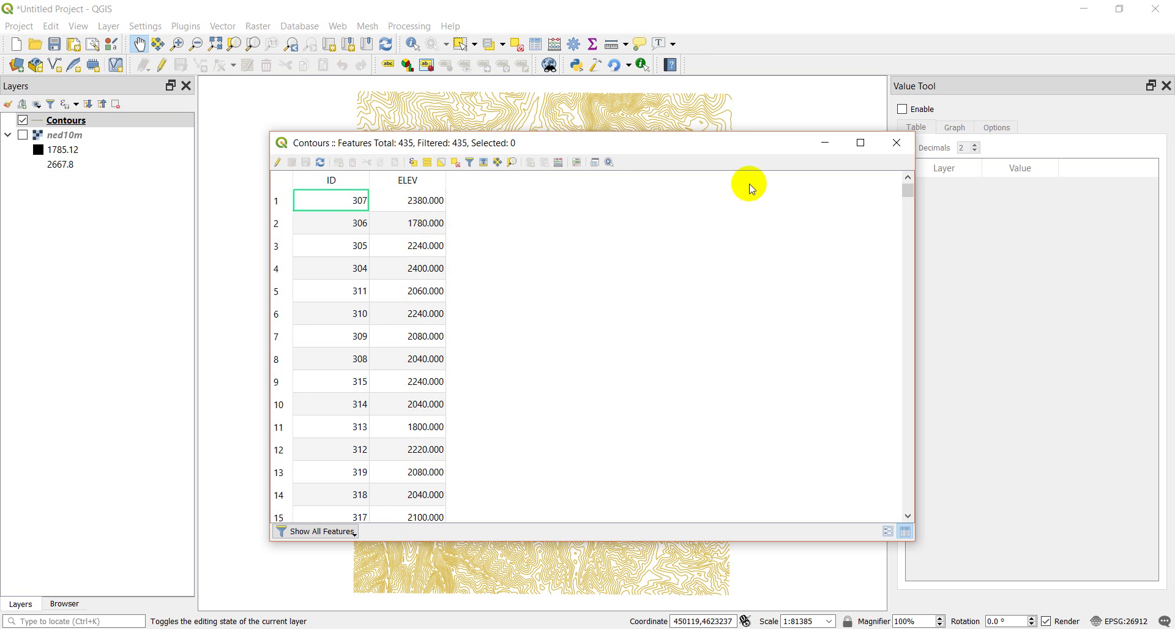
{"action": "left_click", "coordinate": [906, 153]}
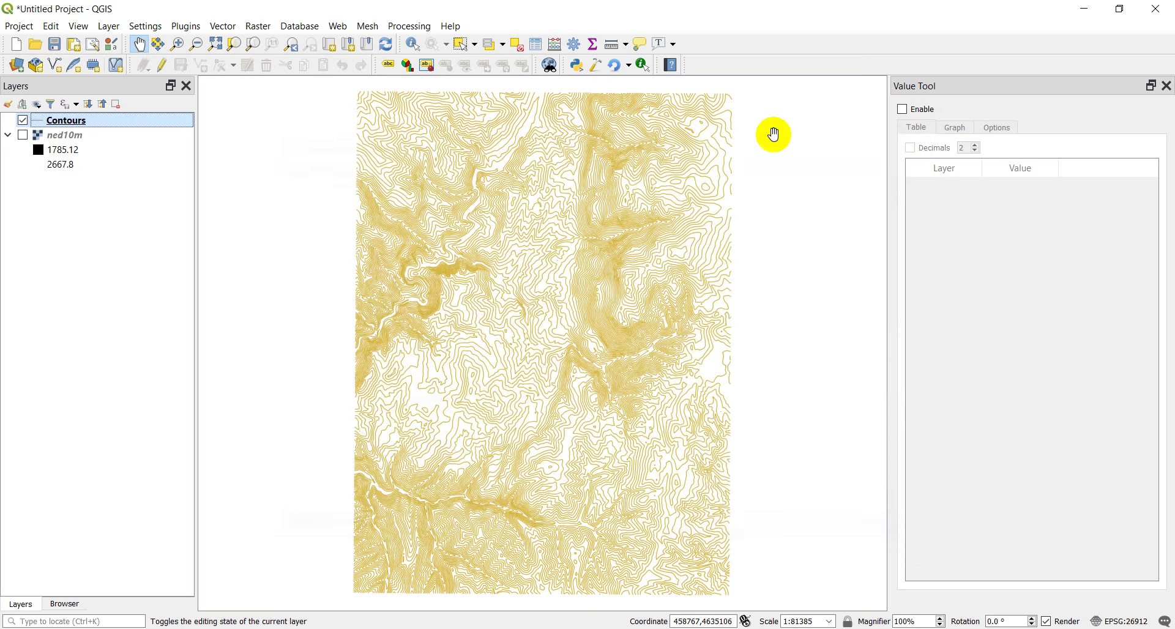
Step: Change the Contours simple line symbol colour to black
{"action": "double_click", "coordinate": [57, 126]}
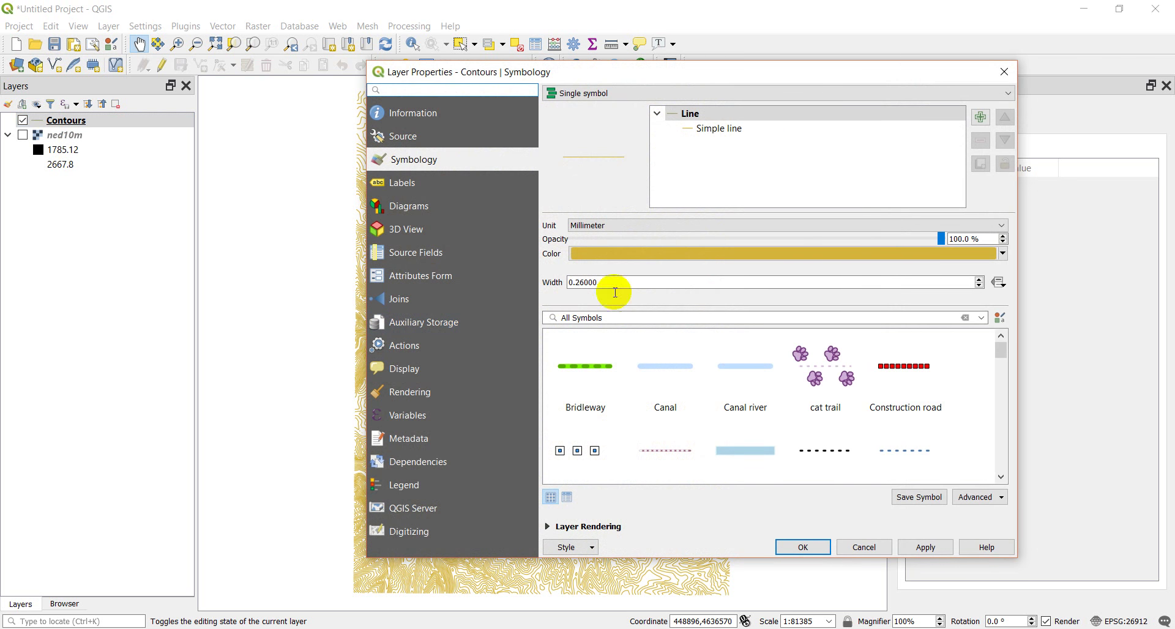
{"action": "left_click", "coordinate": [721, 129]}
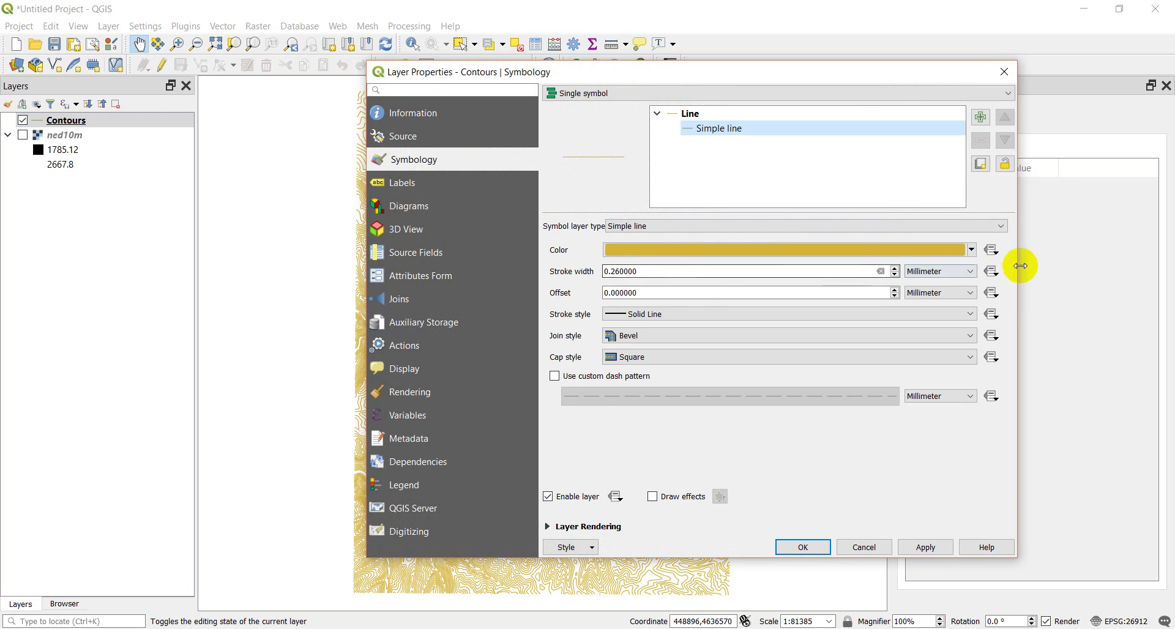
{"action": "left_click", "coordinate": [970, 250]}
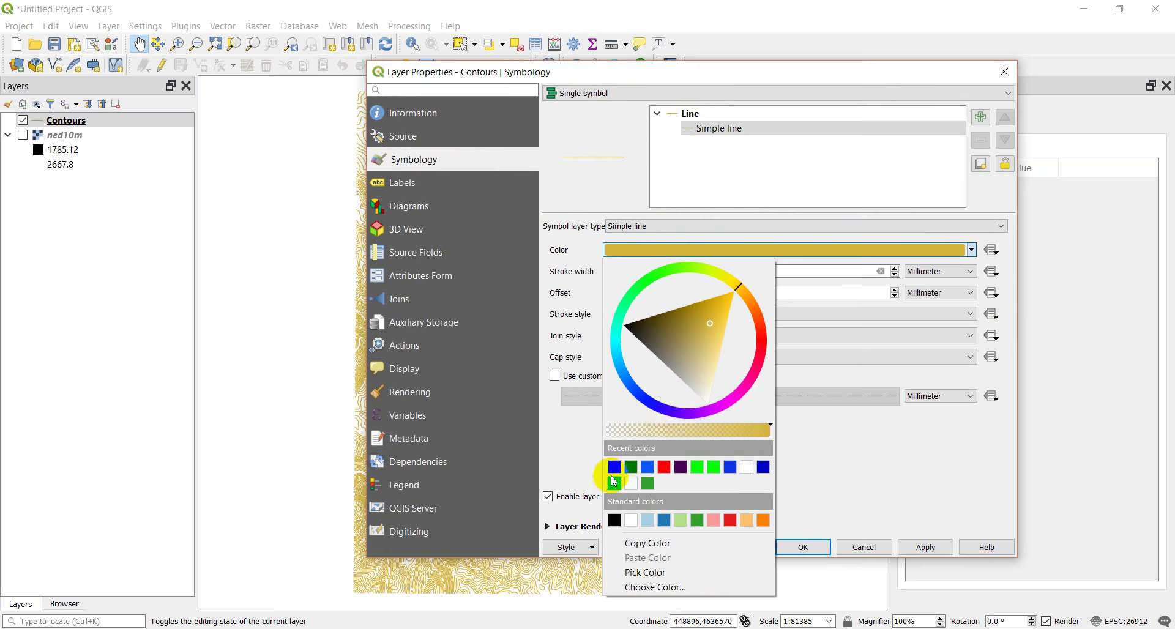
{"action": "left_click", "coordinate": [614, 467]}
{"action": "left_click", "coordinate": [804, 546]}
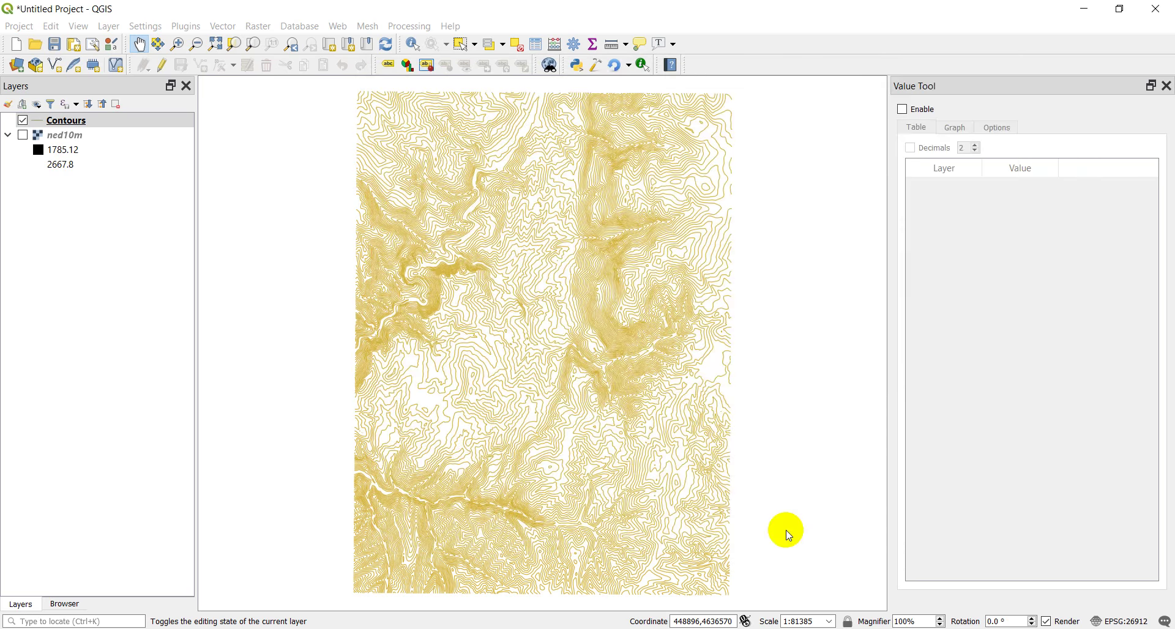
Step: Zoom in and recenter the map on the upper-left ridge at about 1:20346
{"action": "scroll", "coordinate": [535, 331], "scroll_direction": "up", "scroll_amount": 1}
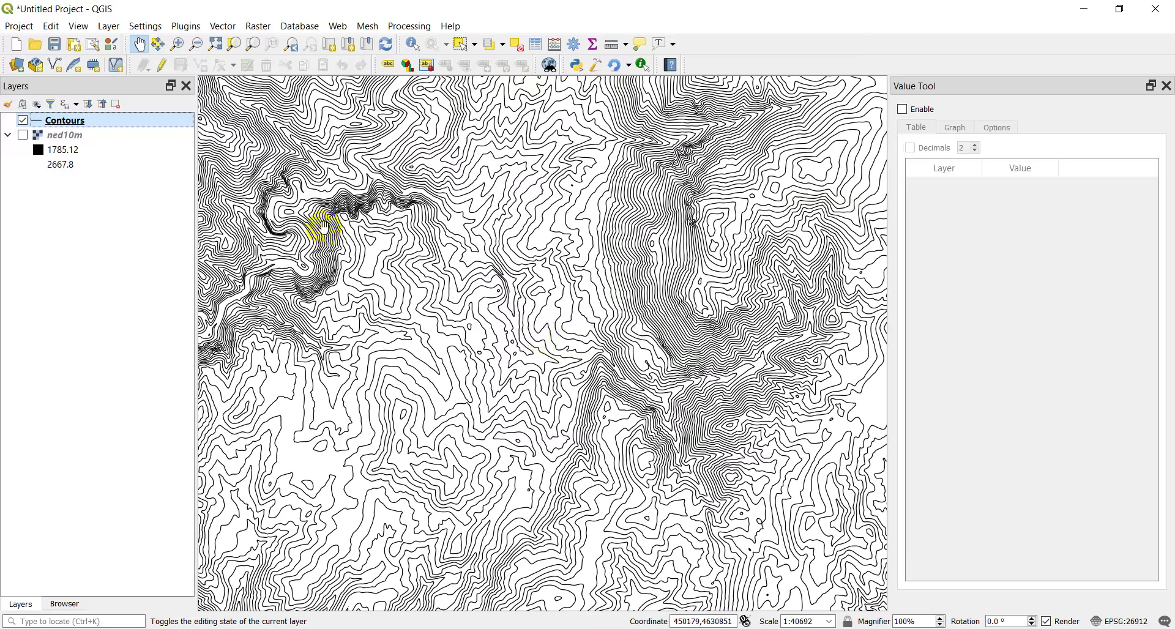
{"action": "scroll", "coordinate": [321, 225], "scroll_direction": "up", "scroll_amount": 1}
{"action": "left_click_drag", "start_coordinate": [430, 288], "coordinate": [488, 336]}
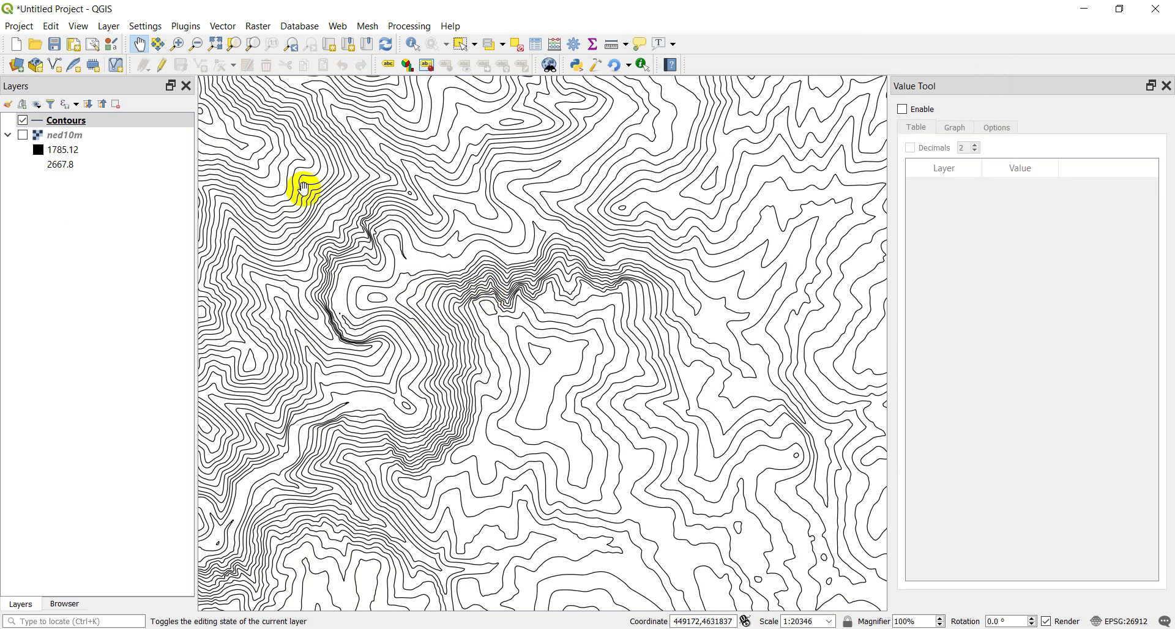
Step: Turn on Single labels for the Contours layer, labelling with the ELEV field
{"action": "left_click", "coordinate": [68, 121]}
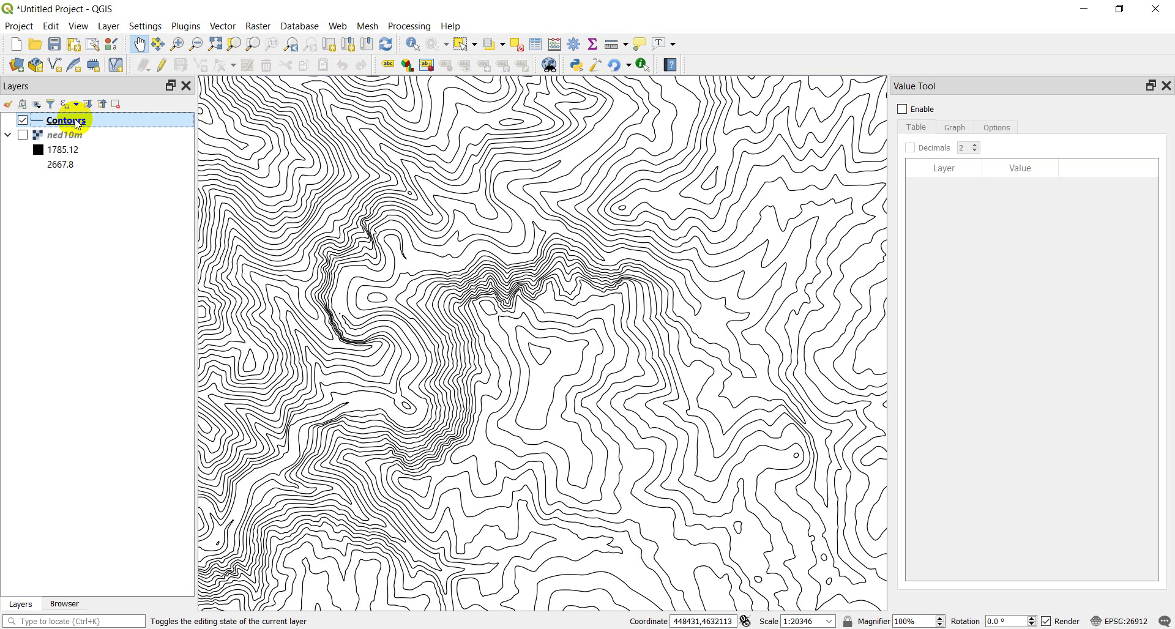
{"action": "double_click", "coordinate": [77, 122]}
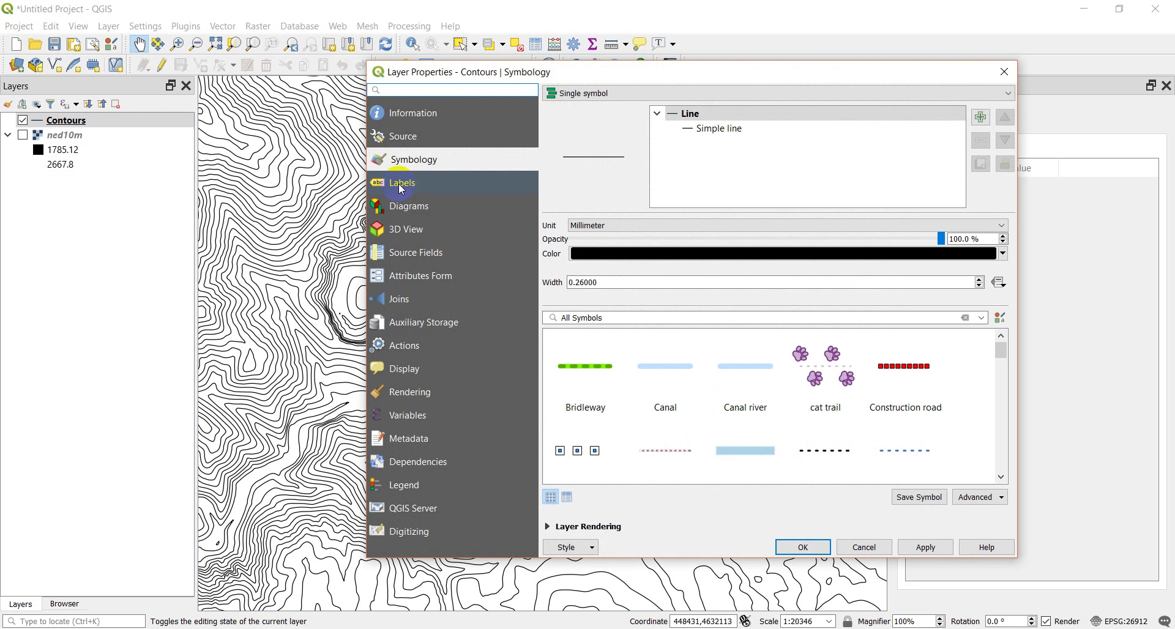
{"action": "left_click", "coordinate": [398, 182]}
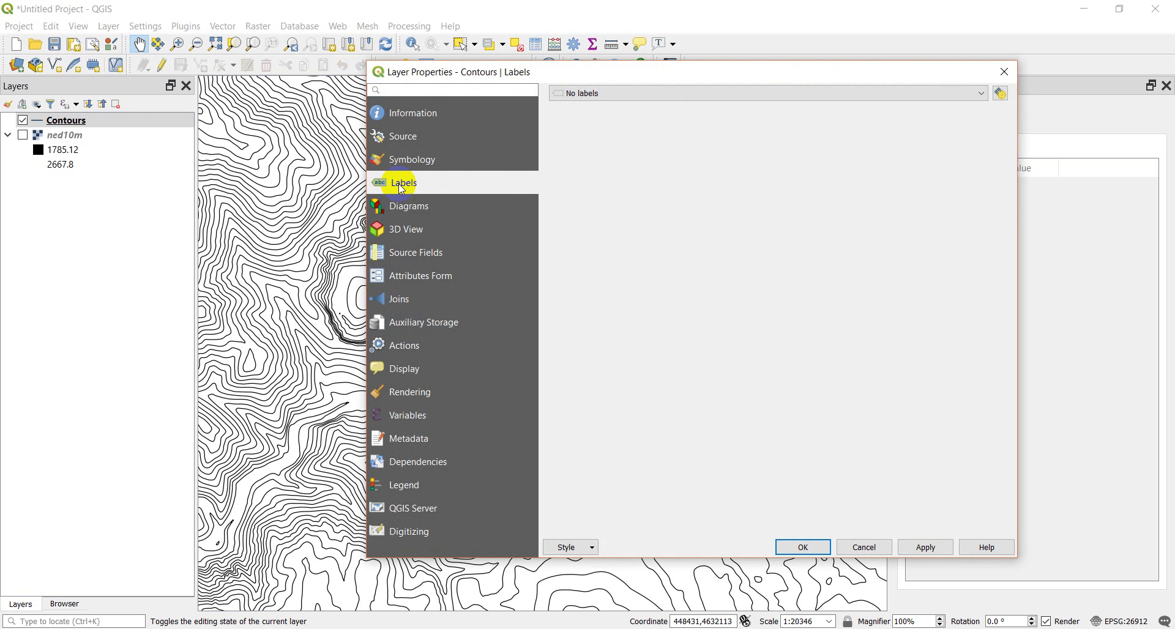
{"action": "left_click", "coordinate": [981, 95]}
{"action": "left_click", "coordinate": [930, 122]}
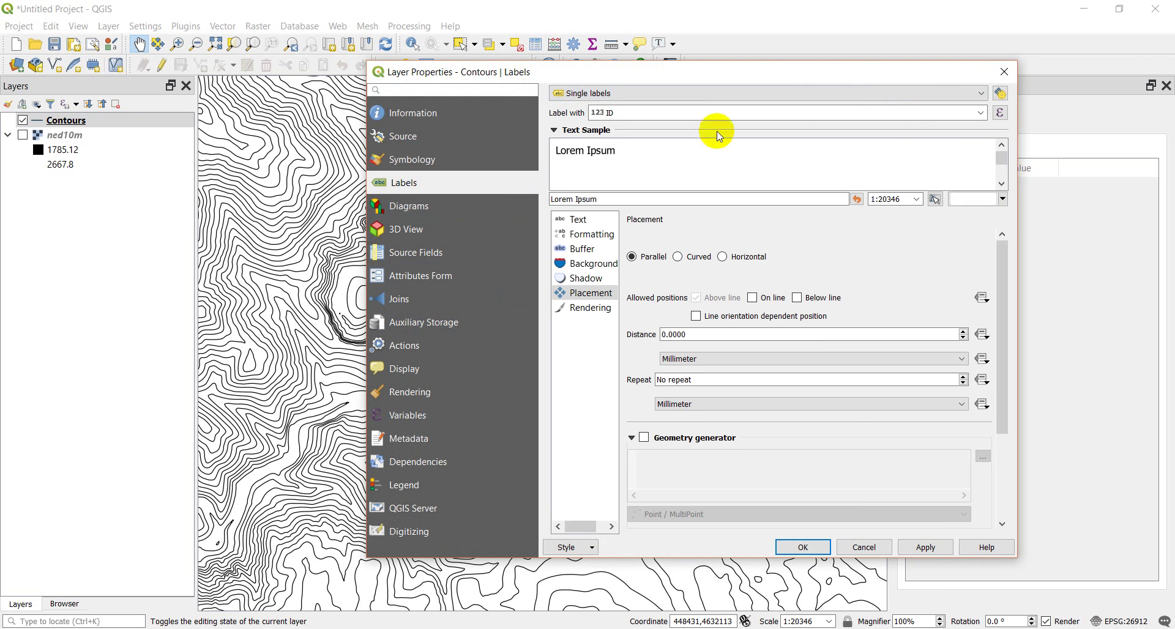
{"action": "left_click", "coordinate": [980, 112]}
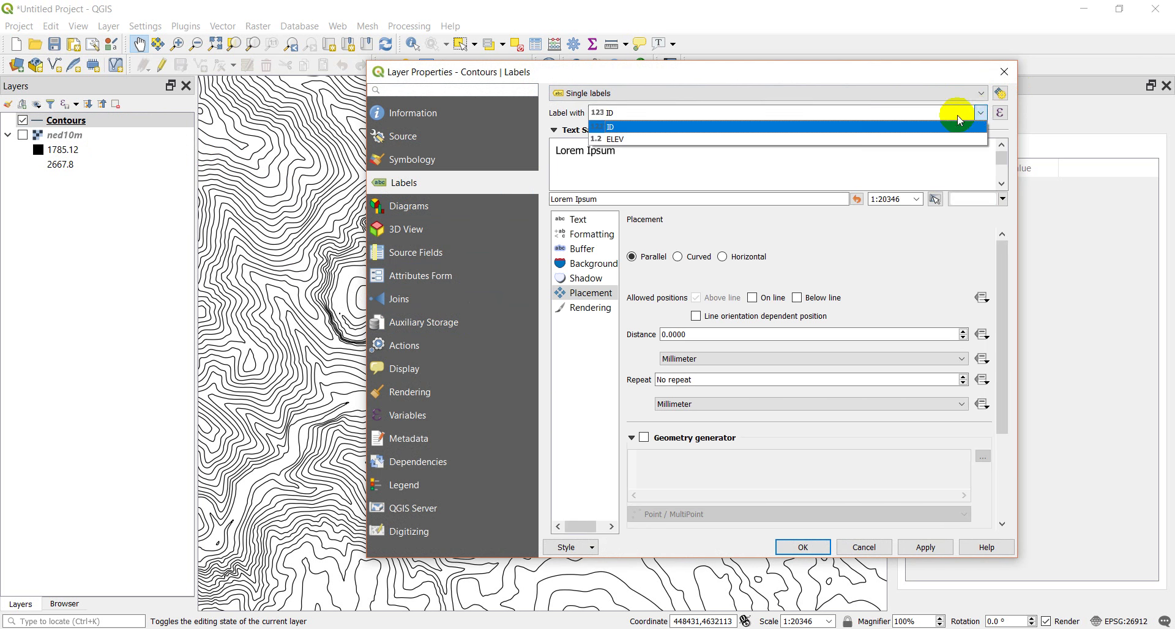
{"action": "left_click", "coordinate": [910, 140]}
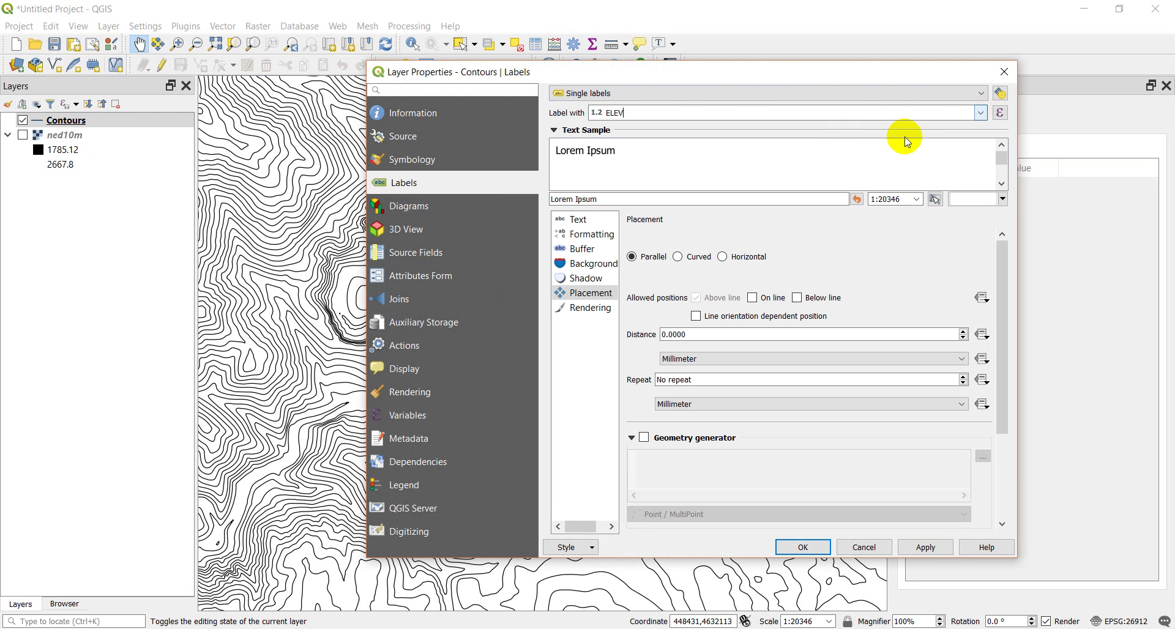
{"action": "left_click", "coordinate": [820, 549]}
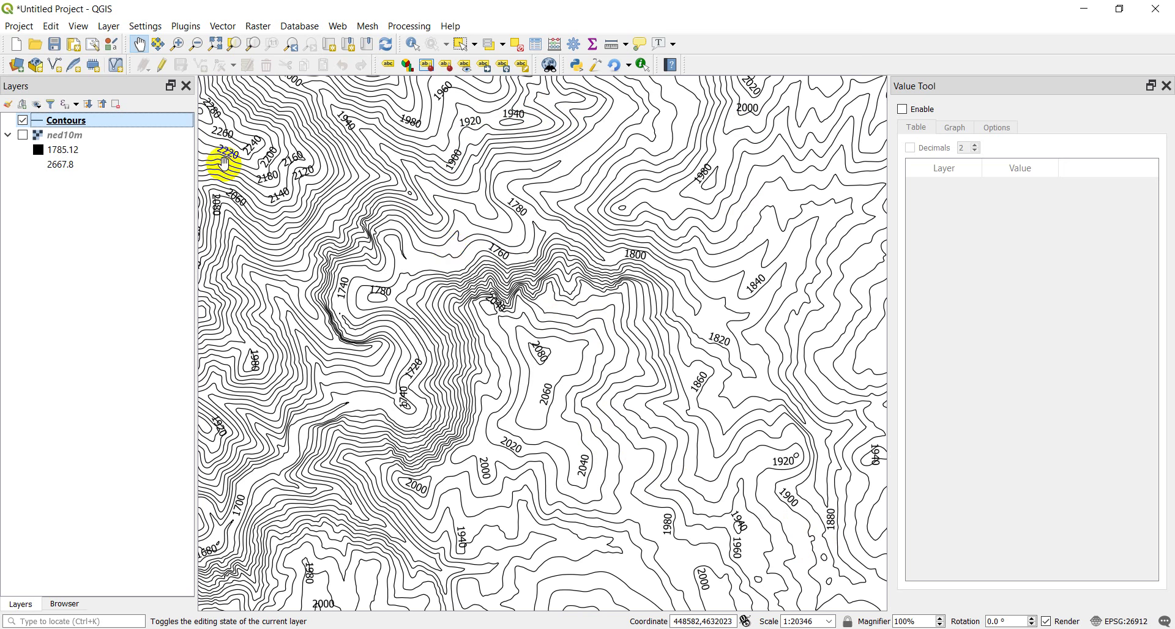
{"action": "left_click", "coordinate": [68, 123]}
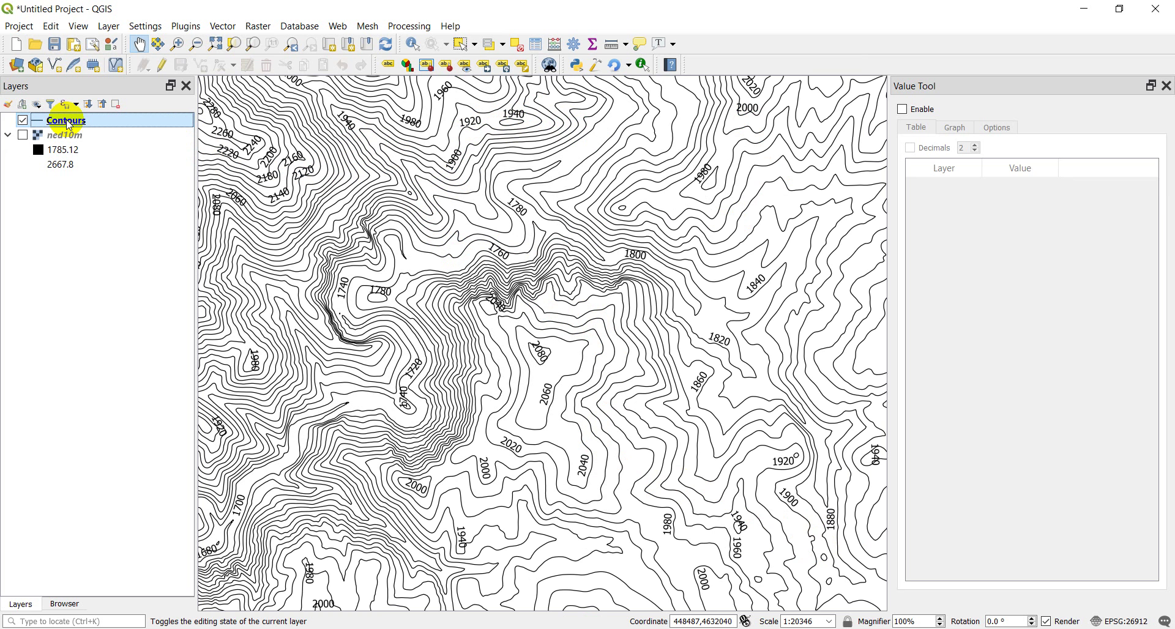
Step: Set Contours labels to On line instead of Above line and enable Draw text buffer
{"action": "double_click", "coordinate": [67, 123]}
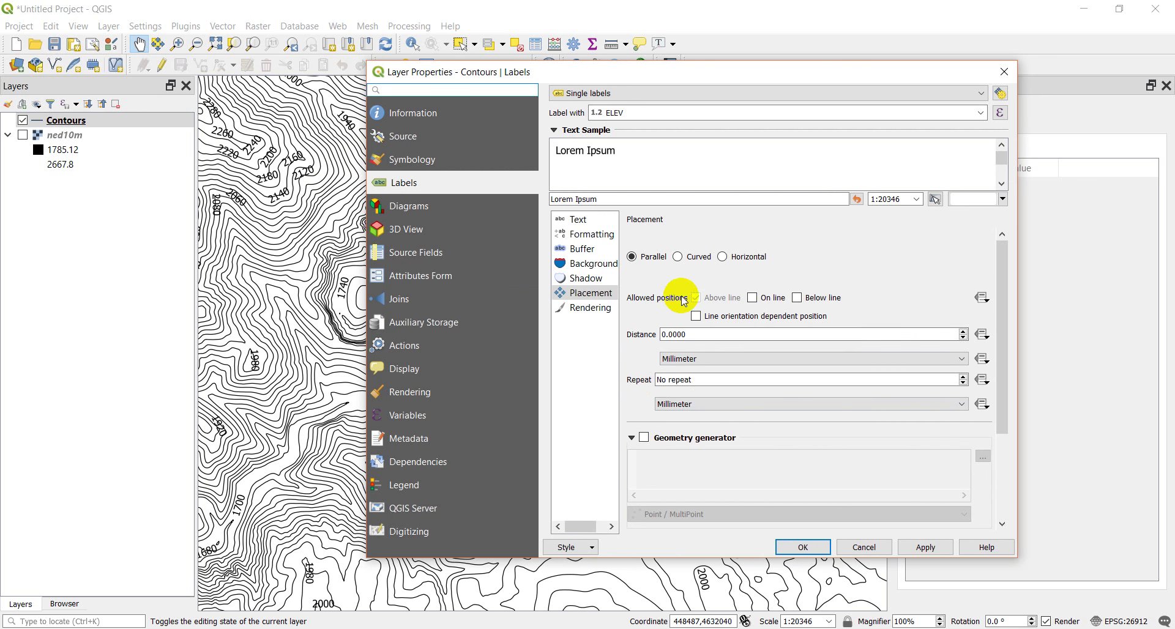
{"action": "left_click", "coordinate": [752, 298]}
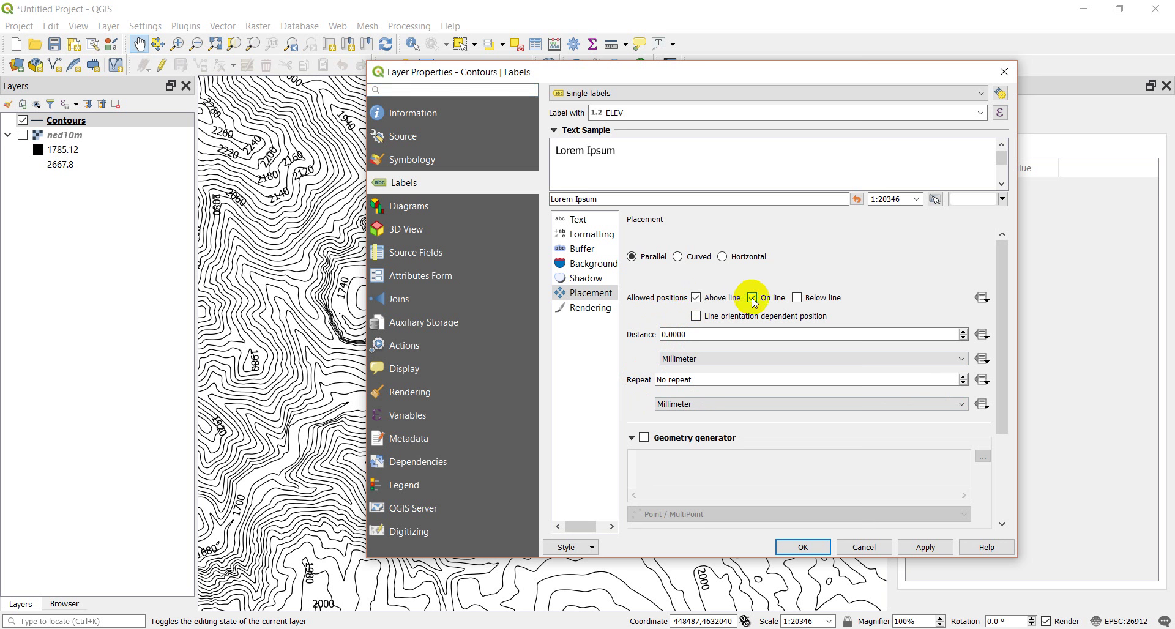
{"action": "left_click", "coordinate": [697, 298]}
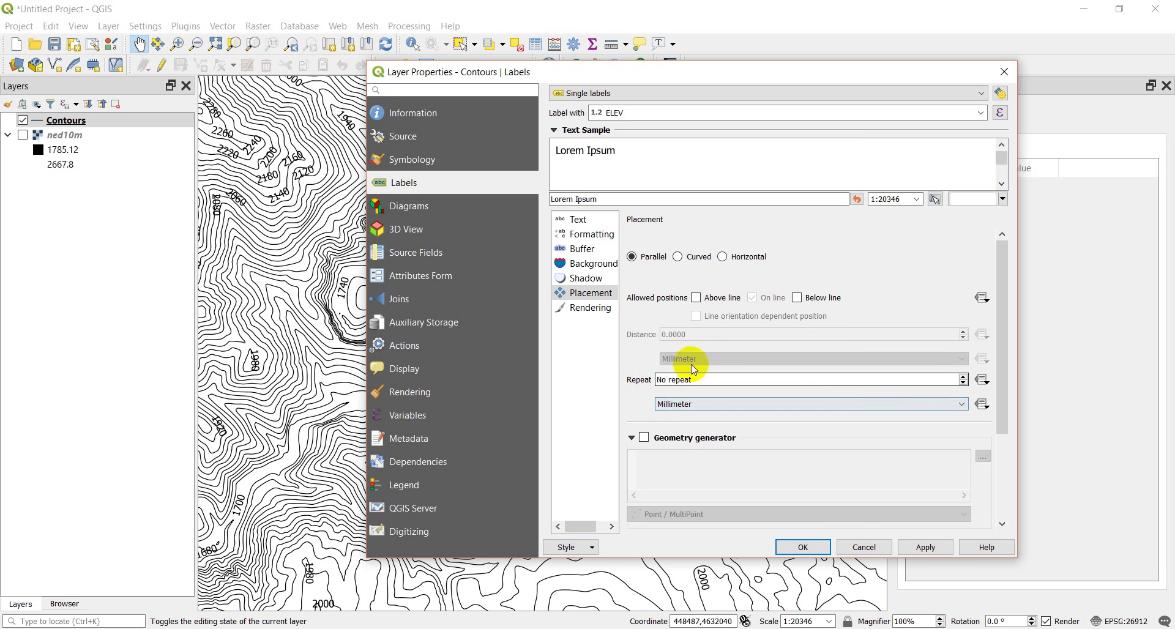
{"action": "left_click", "coordinate": [580, 249]}
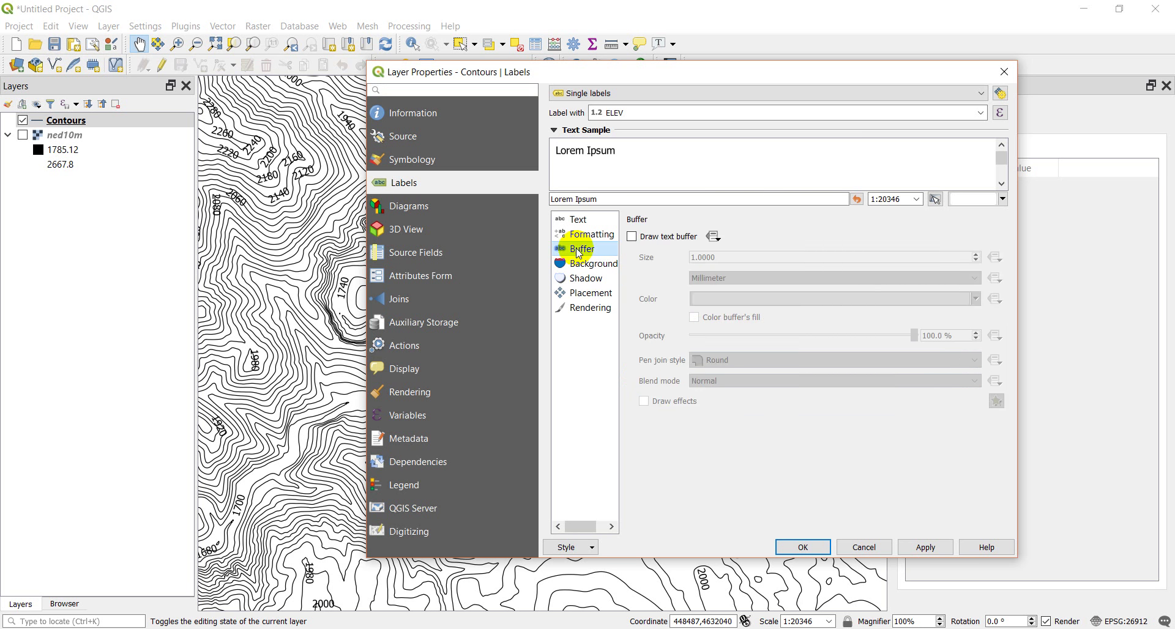
{"action": "left_click", "coordinate": [637, 240]}
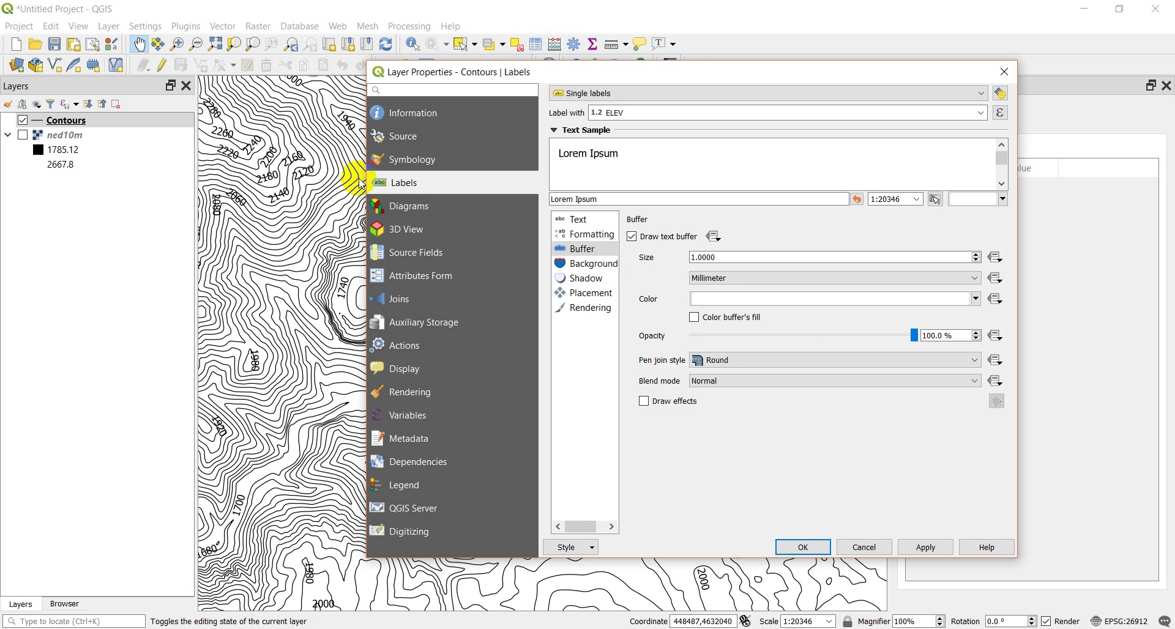
{"action": "left_click", "coordinate": [802, 546]}
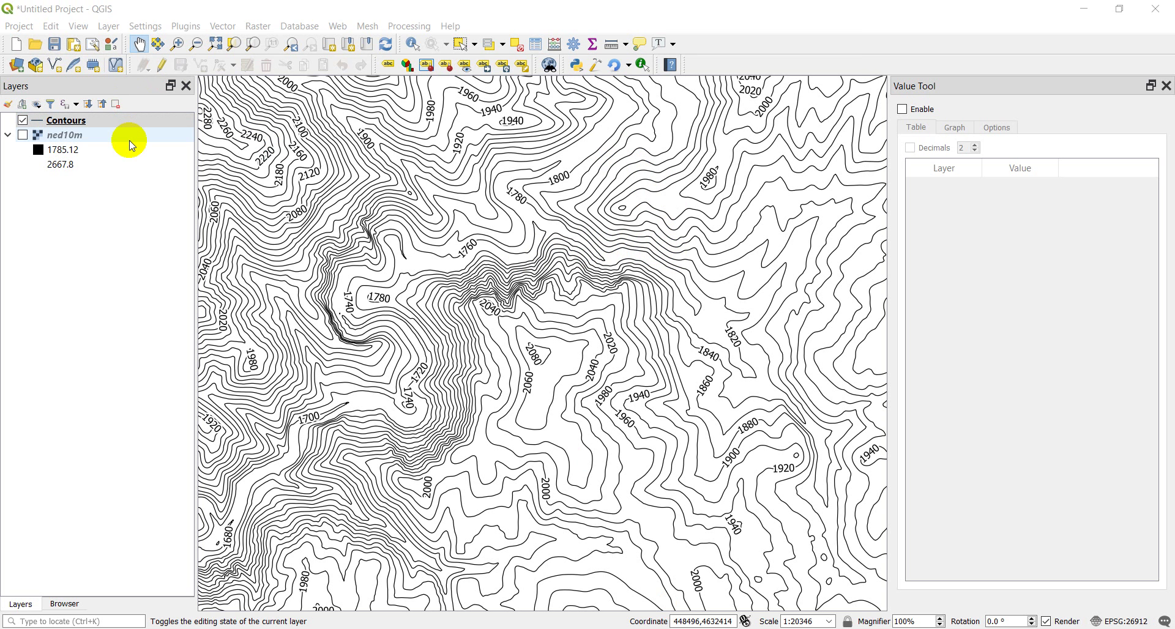
Step: In the Contours table, calculate new integer field 'index' as if("ELEV"%100=0, 1, NULL)
{"action": "right_click", "coordinate": [82, 120]}
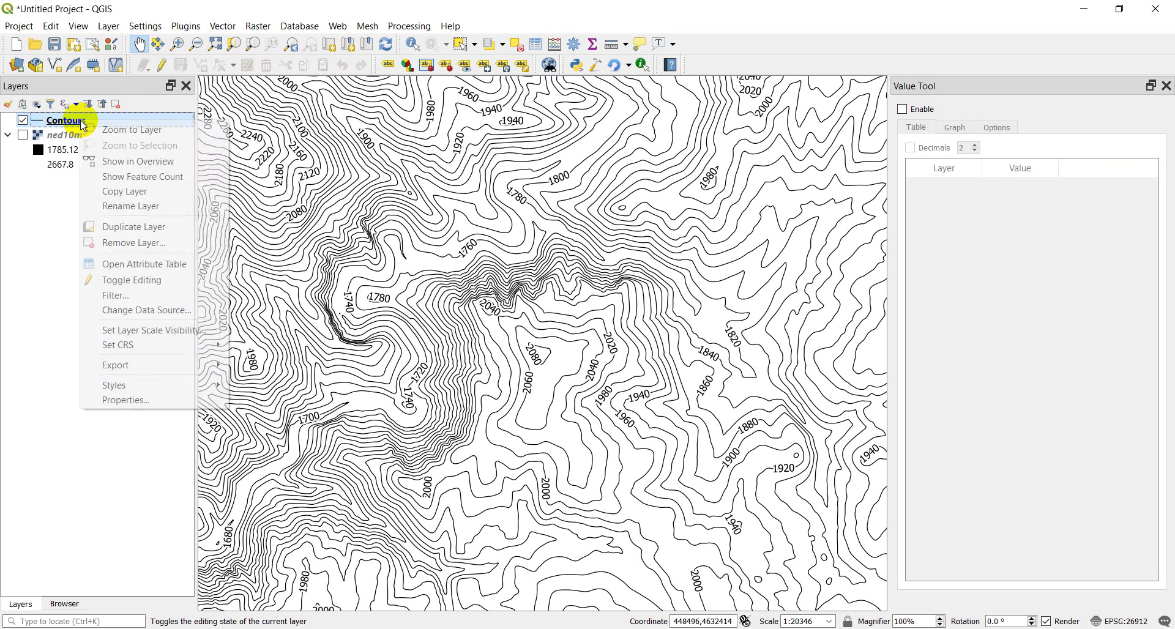
{"action": "left_click", "coordinate": [170, 265]}
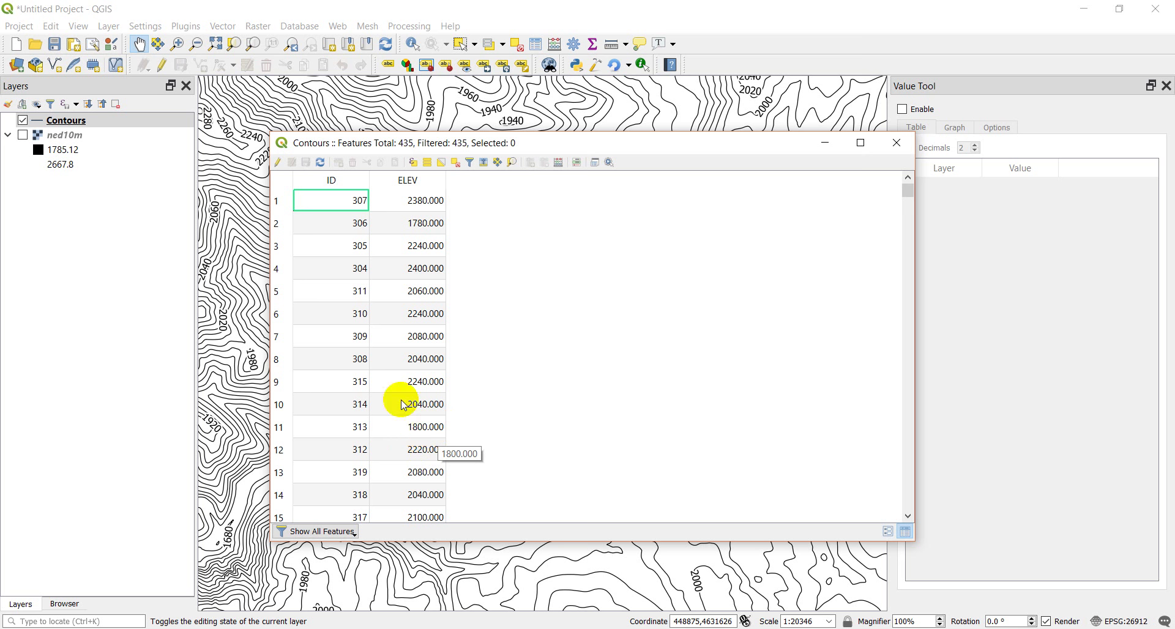
{"action": "left_click", "coordinate": [559, 164]}
{"action": "left_click", "coordinate": [489, 240]}
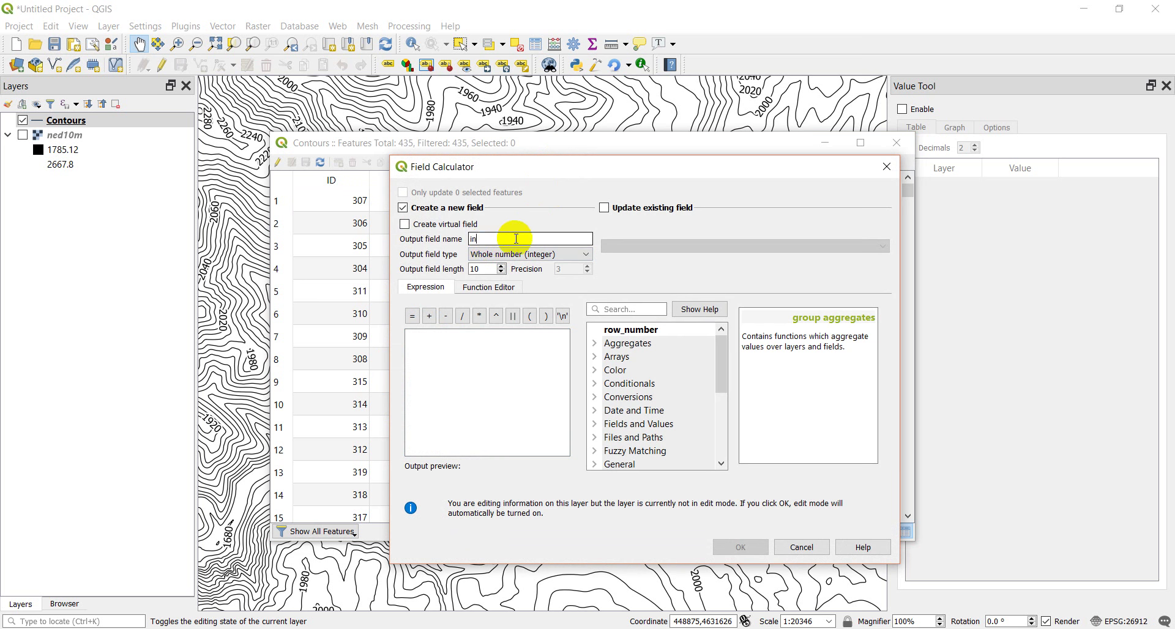
{"action": "left_click", "coordinate": [459, 348]}
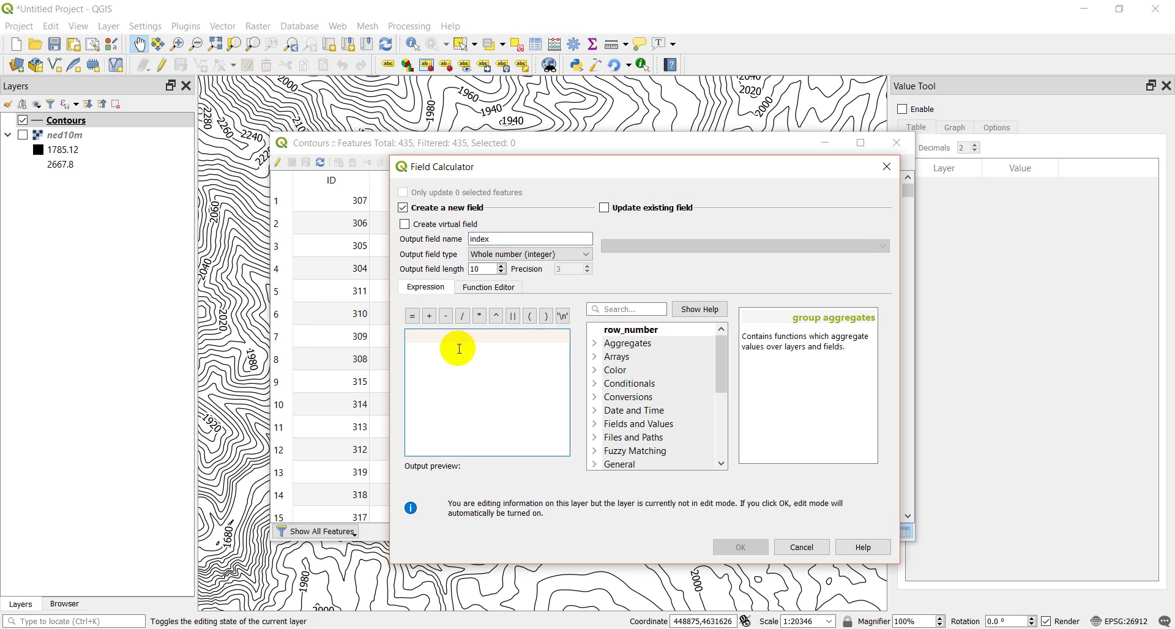
{"action": "type", "text": "if("}
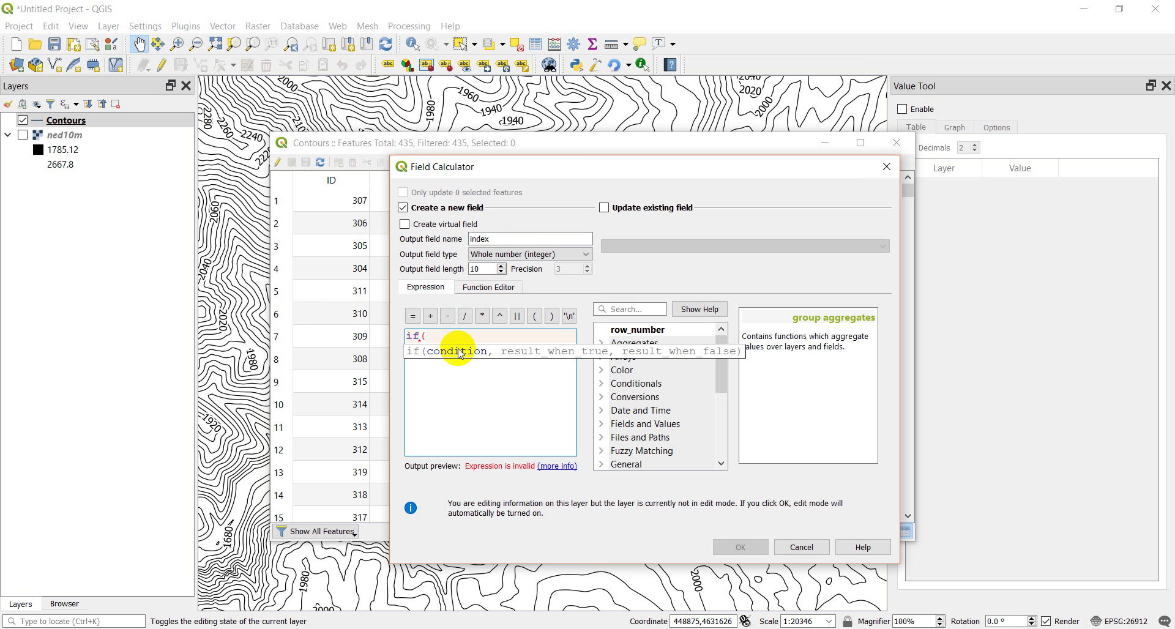
{"action": "type", "text": "\"ELEV\"%100"}
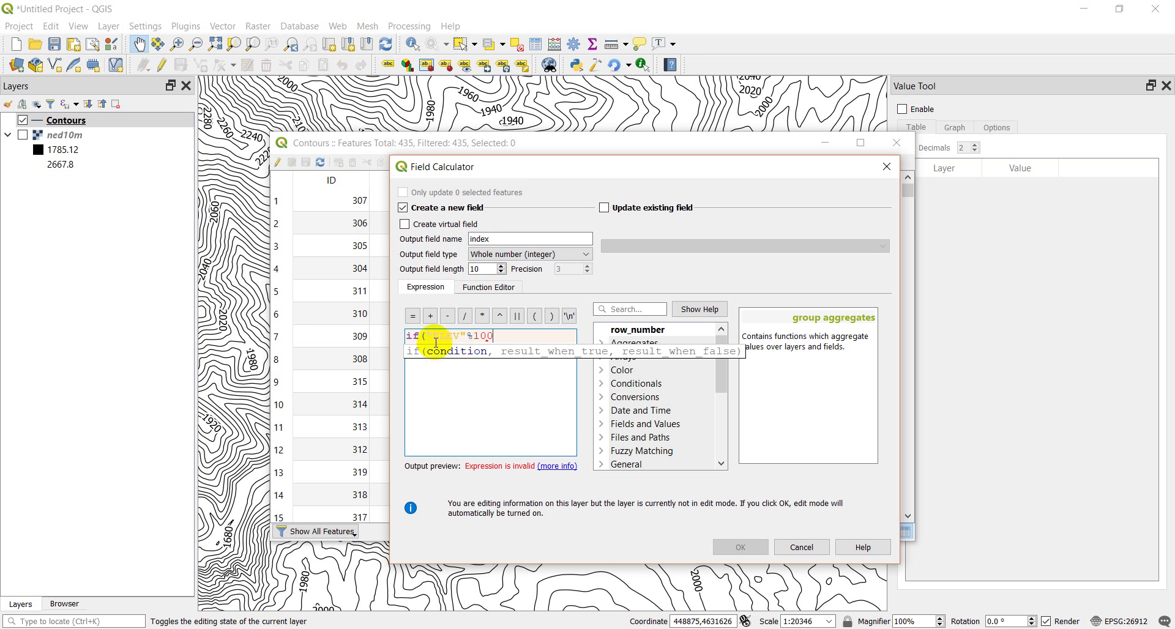
{"action": "mouse_move", "coordinate": [436, 343]}
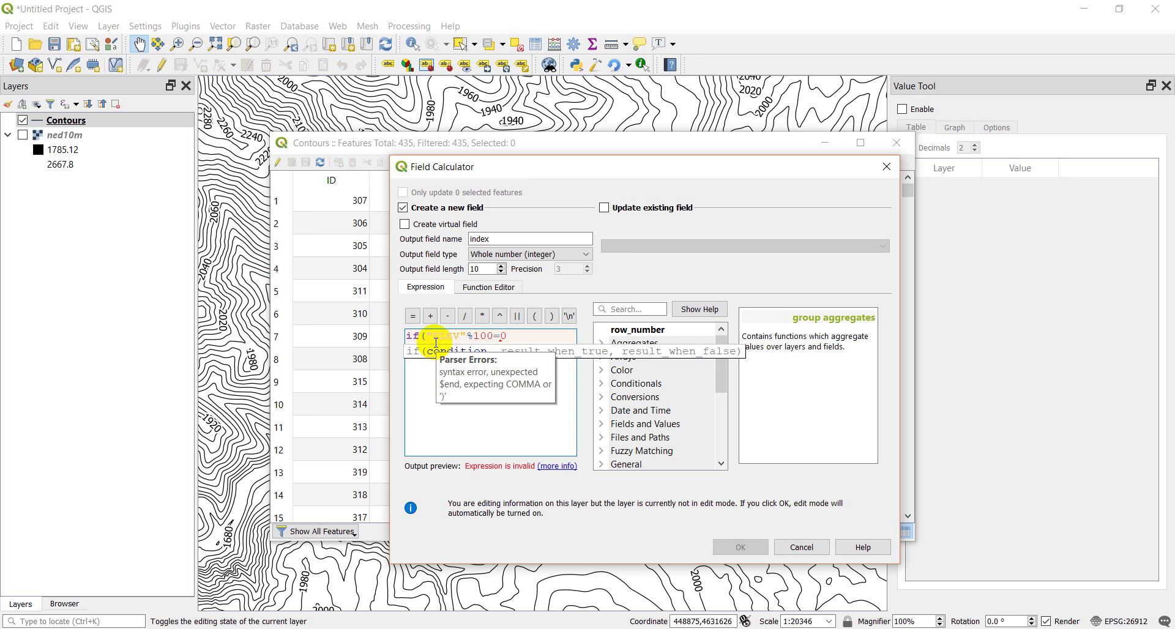
{"action": "type", "text": ", "}
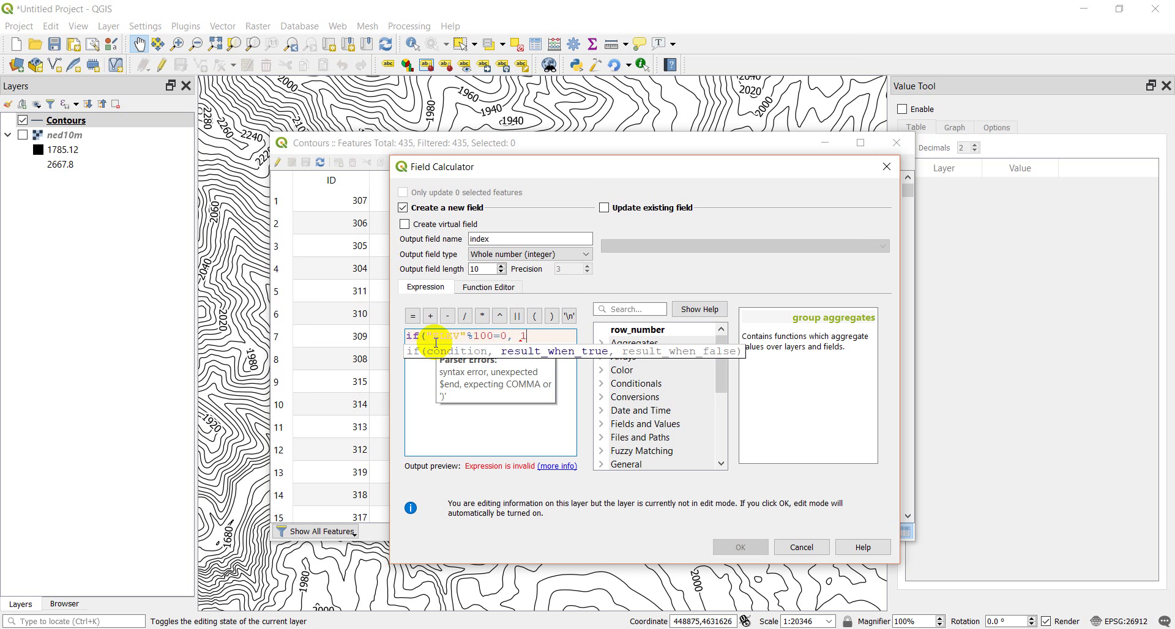
{"action": "type", "text": "1, NU"}
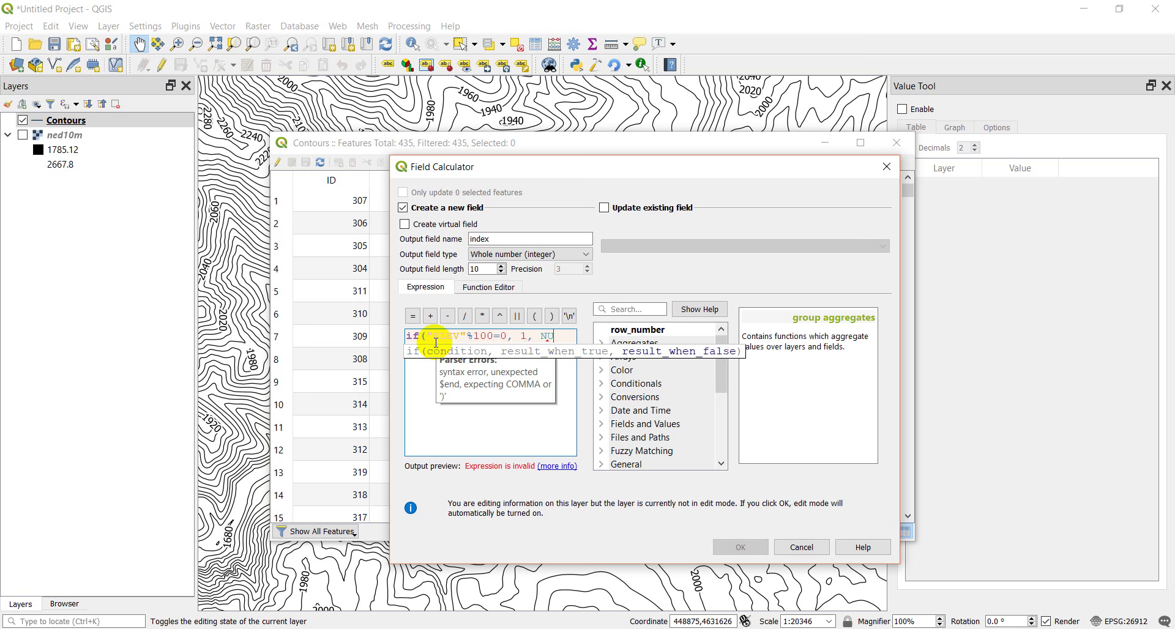
{"action": "type", "text": "LL"}
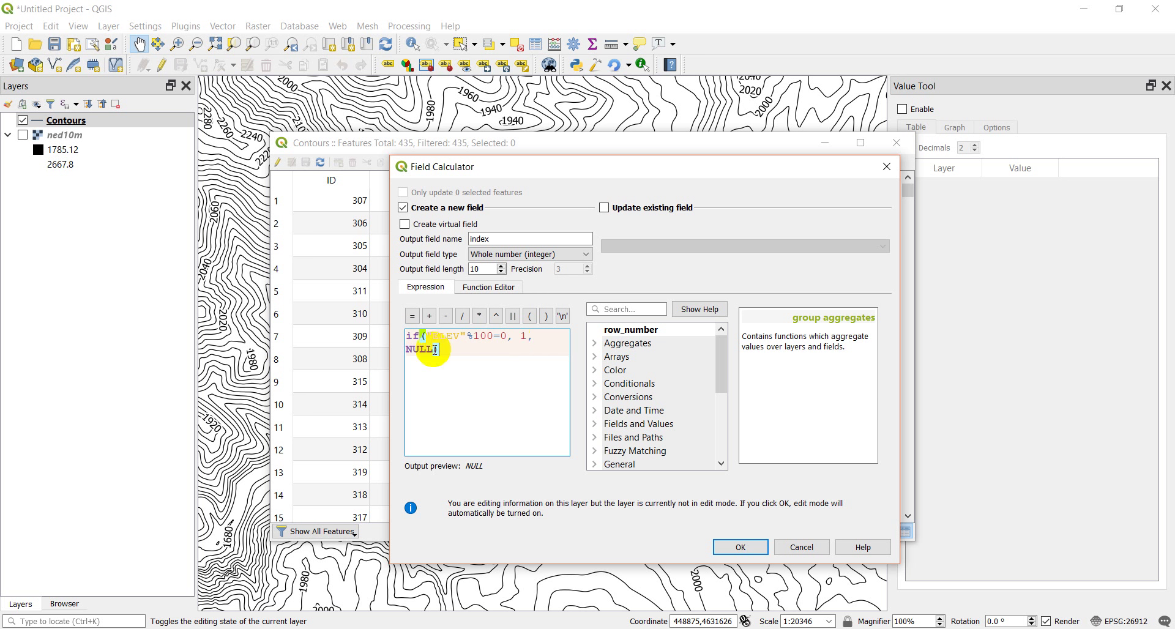
{"action": "left_click", "coordinate": [742, 547]}
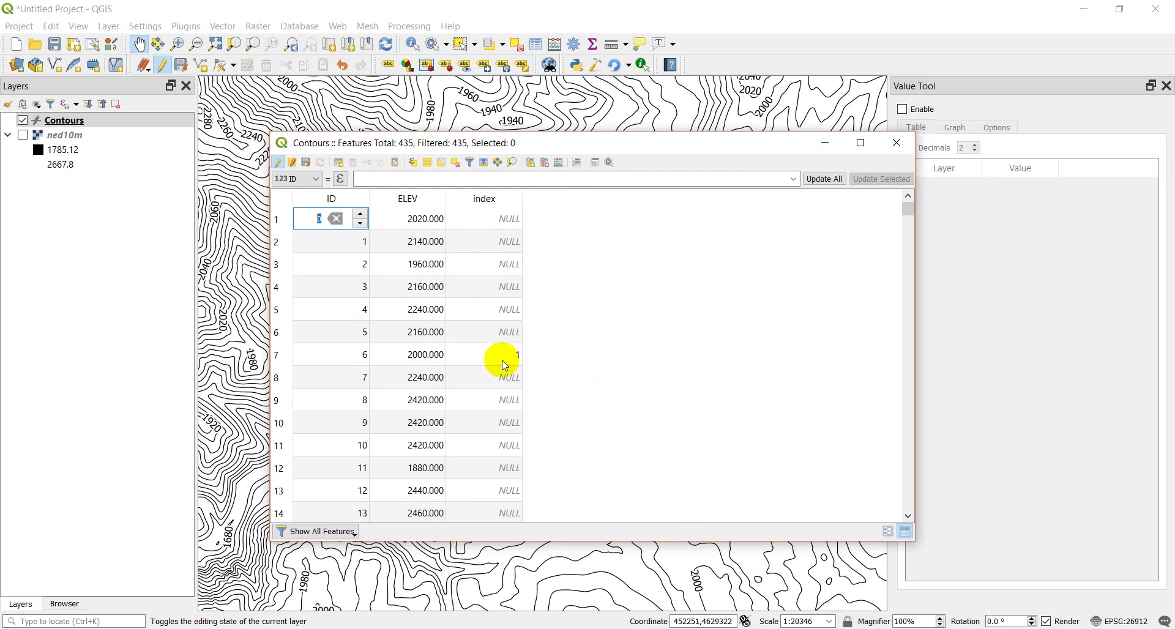
Step: Sort the table by ELEV, check the index values, and save the layer edits
{"action": "left_click", "coordinate": [413, 203]}
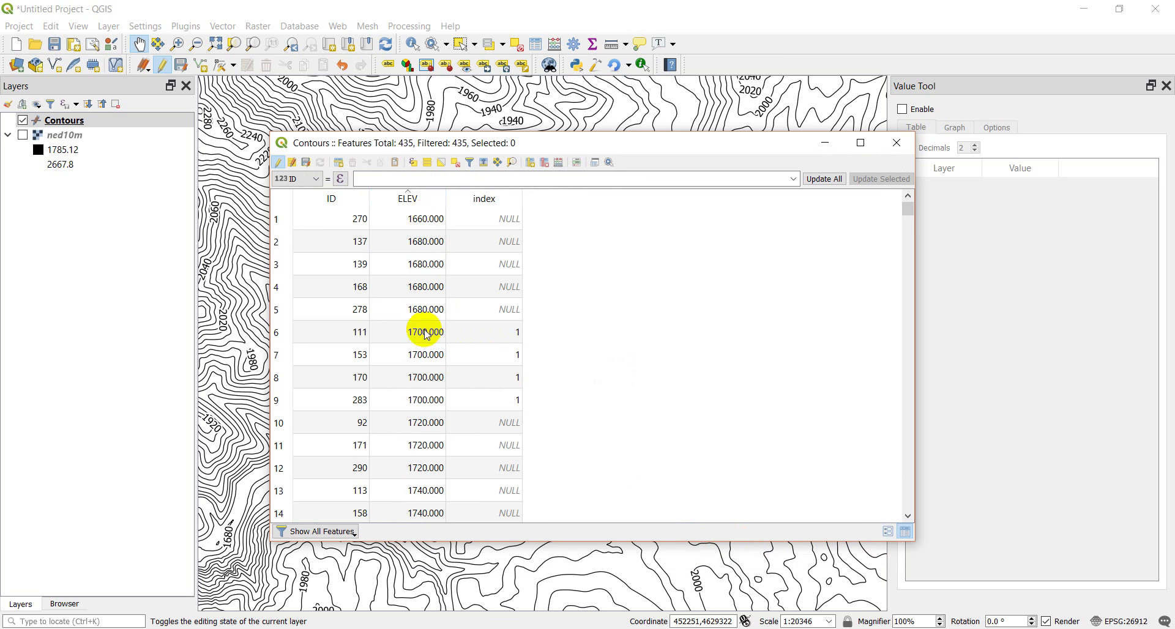
{"action": "scroll", "coordinate": [438, 407], "scroll_direction": "down", "scroll_amount": 2}
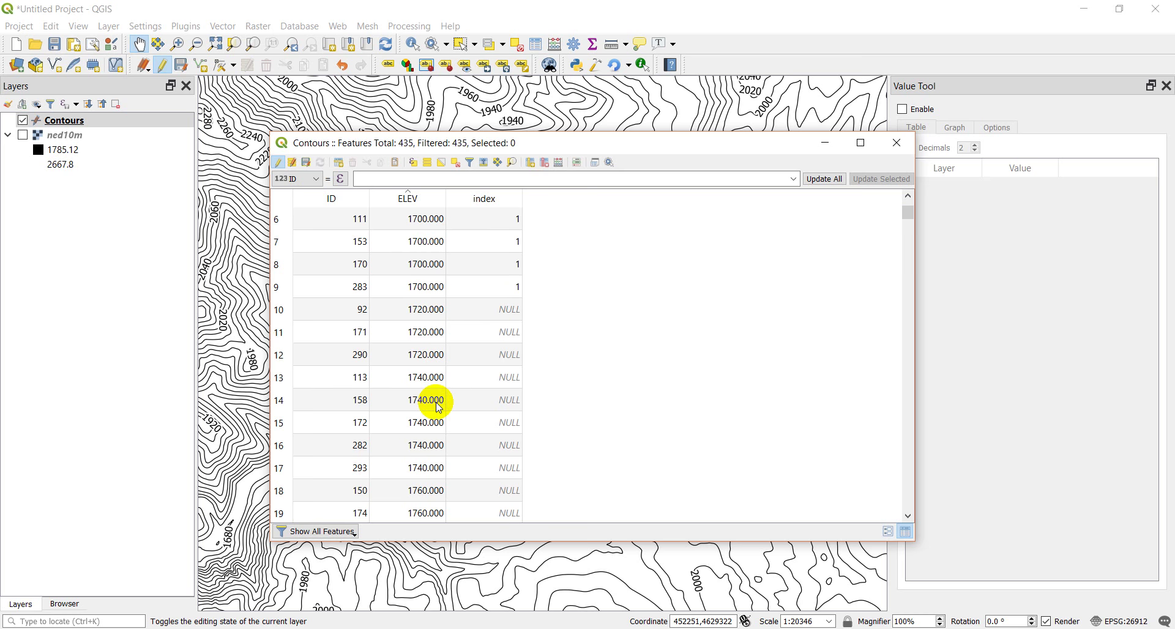
{"action": "scroll", "coordinate": [438, 407], "scroll_direction": "down", "scroll_amount": 8}
{"action": "scroll", "coordinate": [459, 340], "scroll_direction": "up", "scroll_amount": 2}
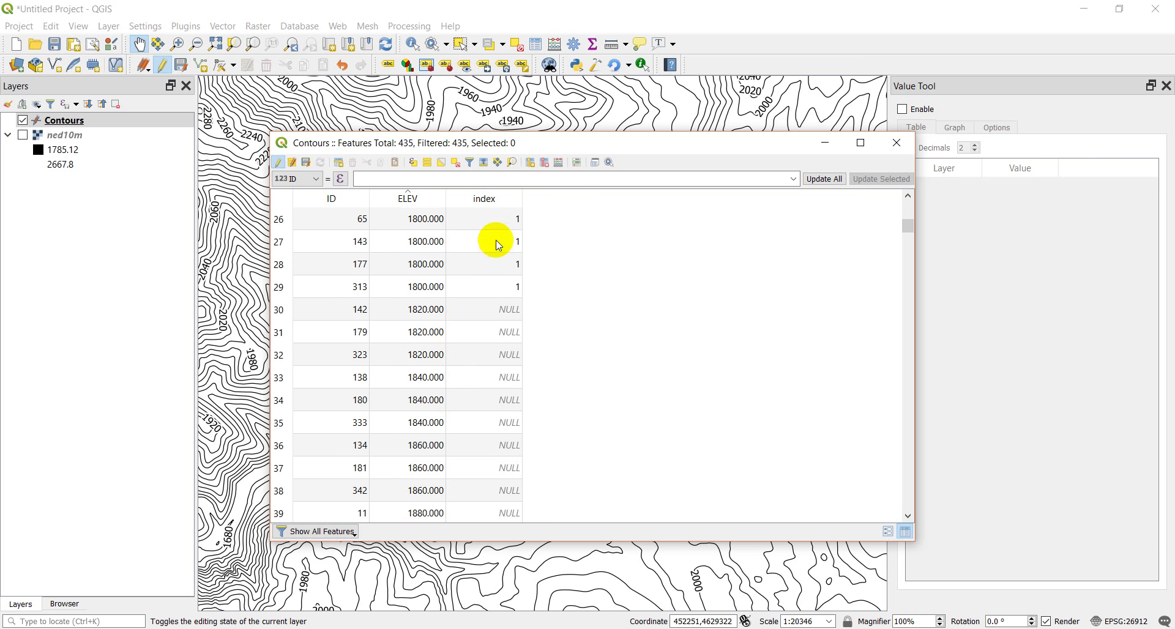
{"action": "scroll", "coordinate": [482, 312], "scroll_direction": "down", "scroll_amount": 7}
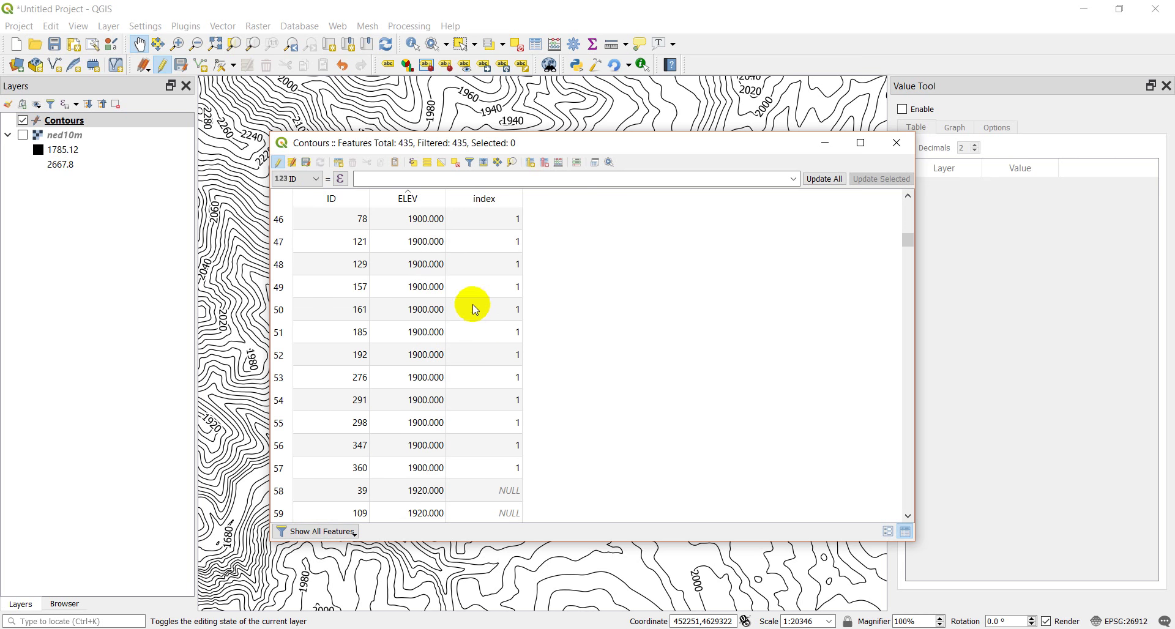
{"action": "scroll", "coordinate": [471, 333], "scroll_direction": "down", "scroll_amount": 12}
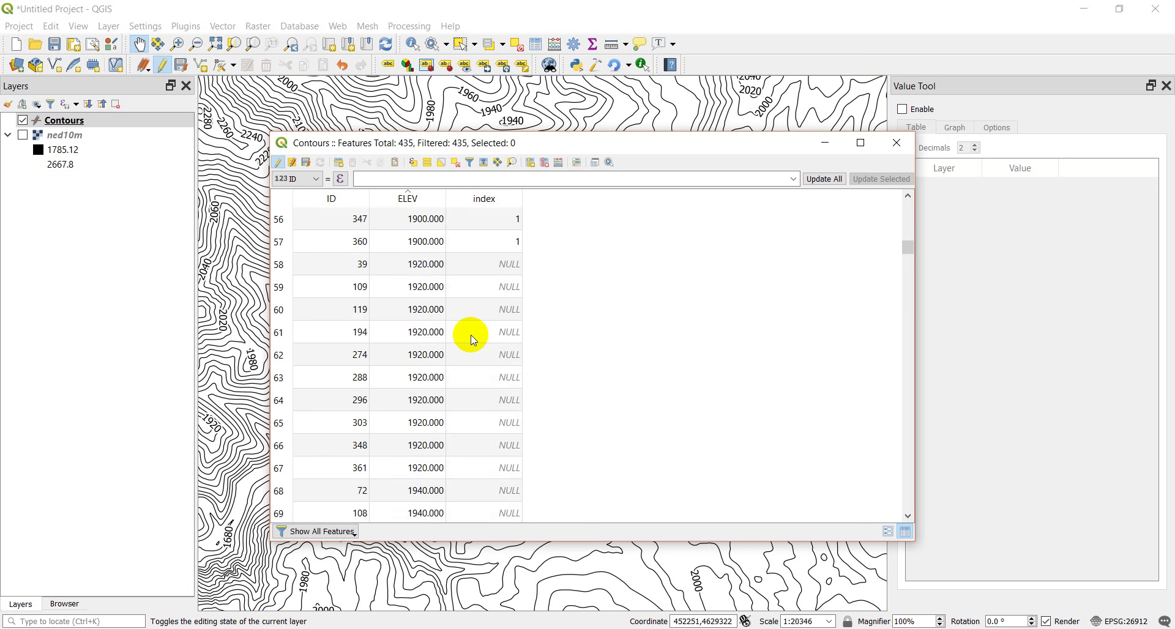
{"action": "scroll", "coordinate": [471, 336], "scroll_direction": "up", "scroll_amount": 20}
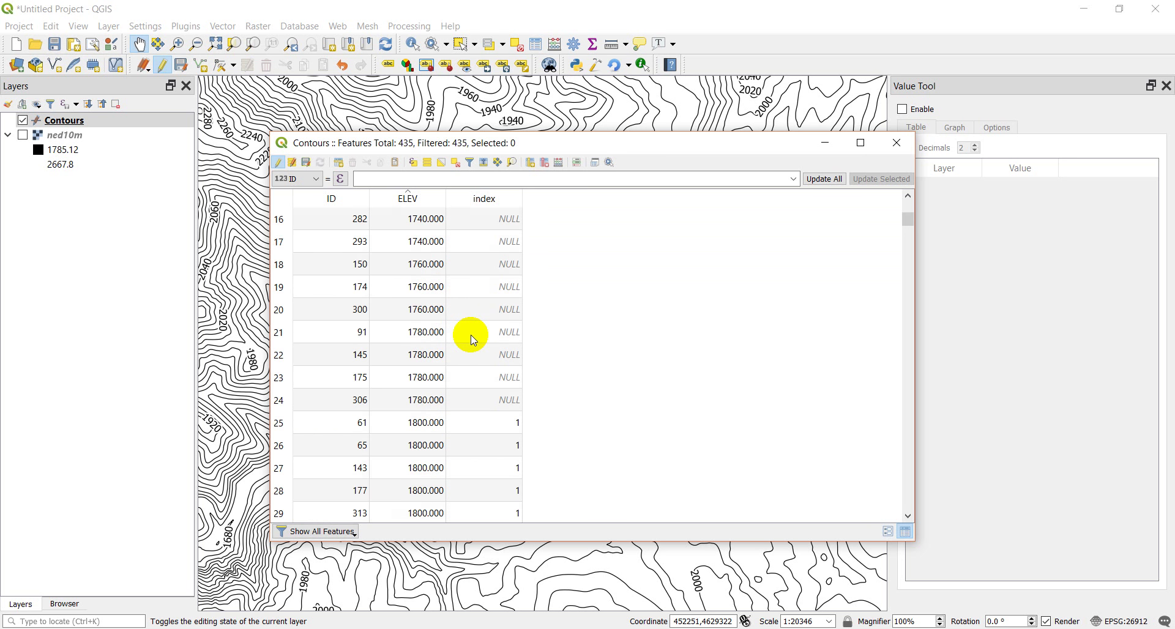
{"action": "left_click", "coordinate": [306, 163]}
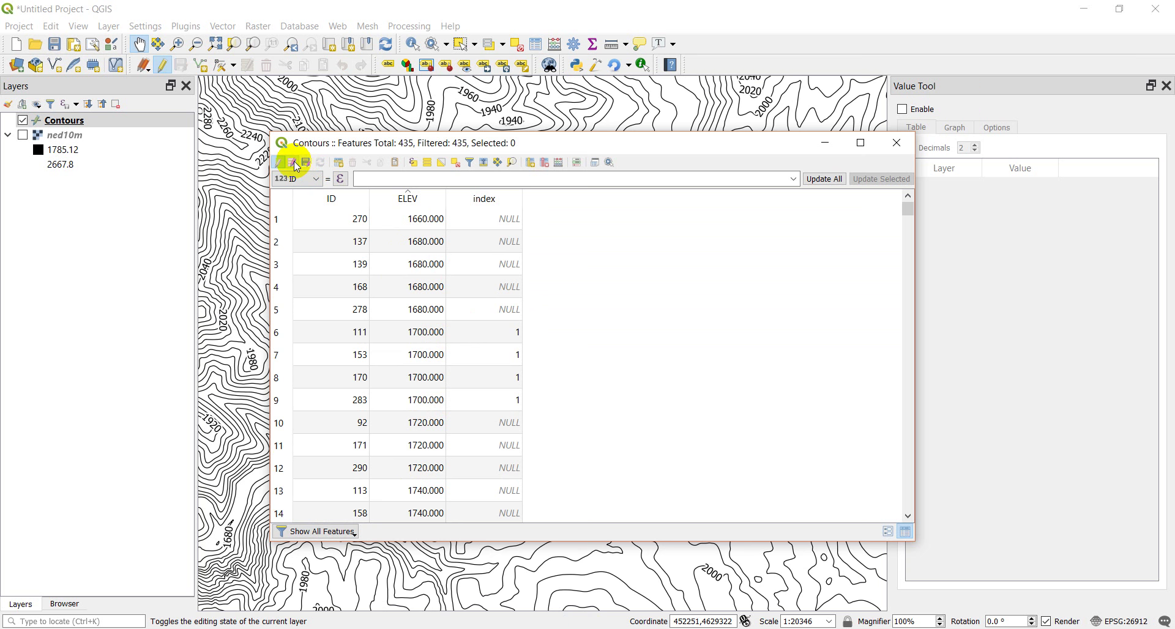
Step: Toggle form view, discard the accidental multi-edit changes, and close the attribute table
{"action": "left_click", "coordinate": [296, 165]}
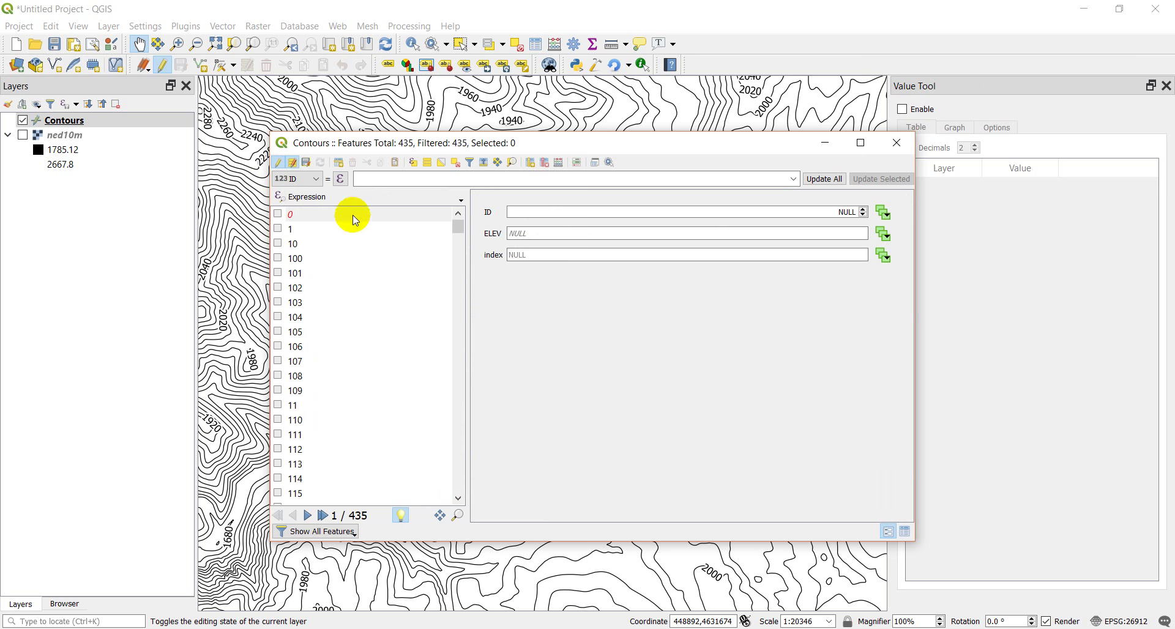
{"action": "left_click", "coordinate": [293, 164]}
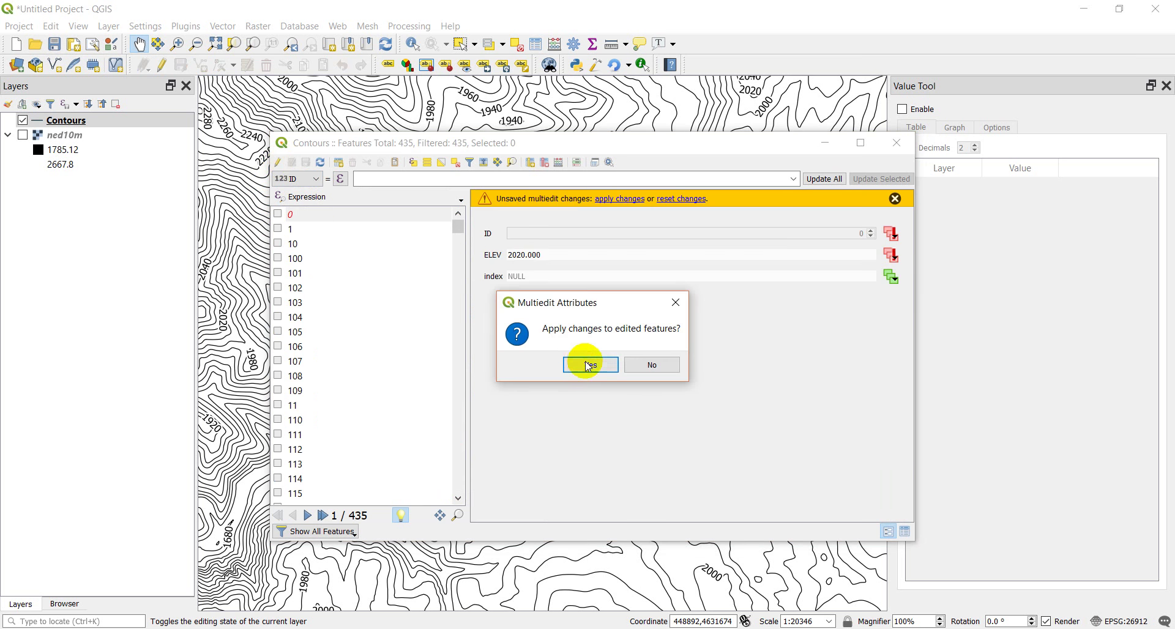
{"action": "left_click", "coordinate": [651, 366]}
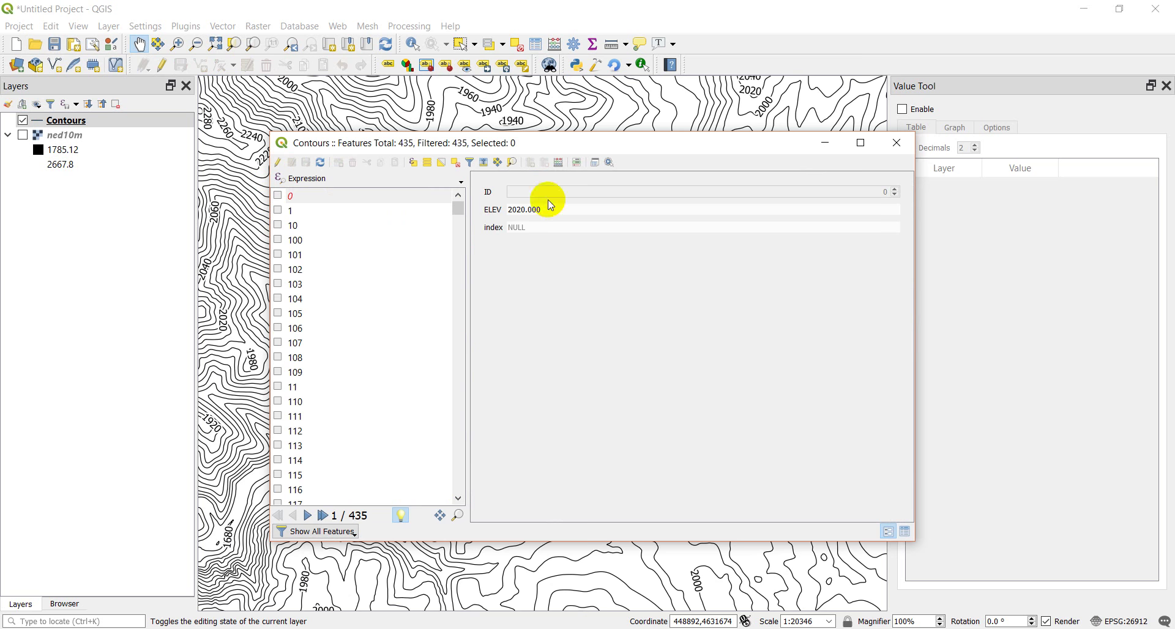
{"action": "left_click", "coordinate": [896, 144]}
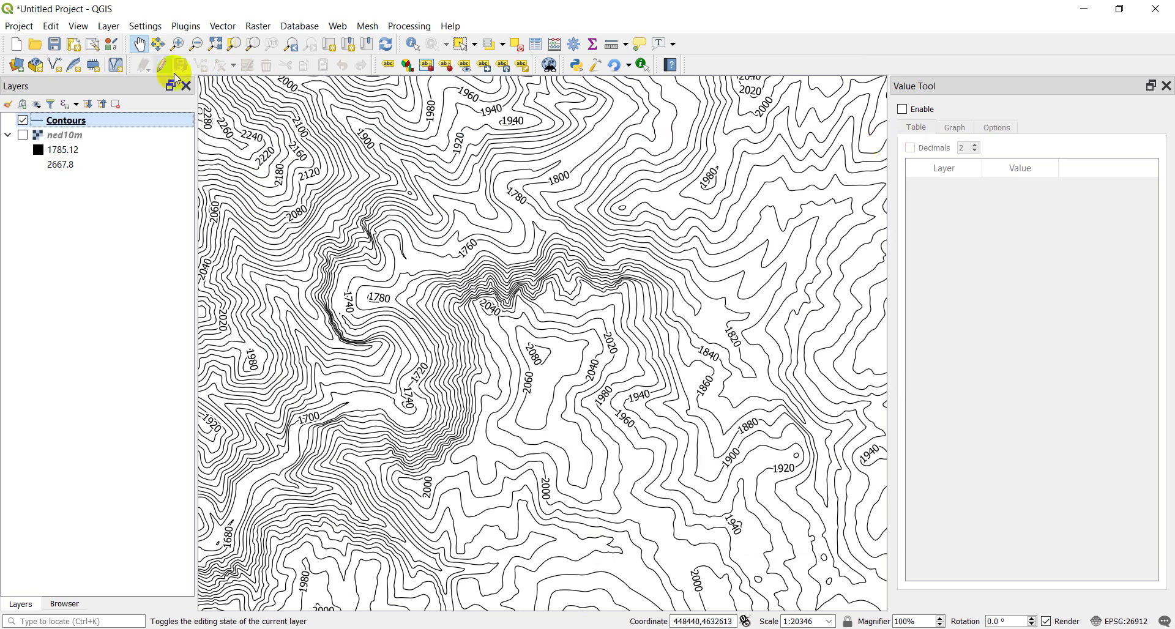
Step: Reopen the Contours attribute table showing all features in table view, review it, and close it
{"action": "right_click", "coordinate": [78, 124]}
{"action": "left_click", "coordinate": [162, 264]}
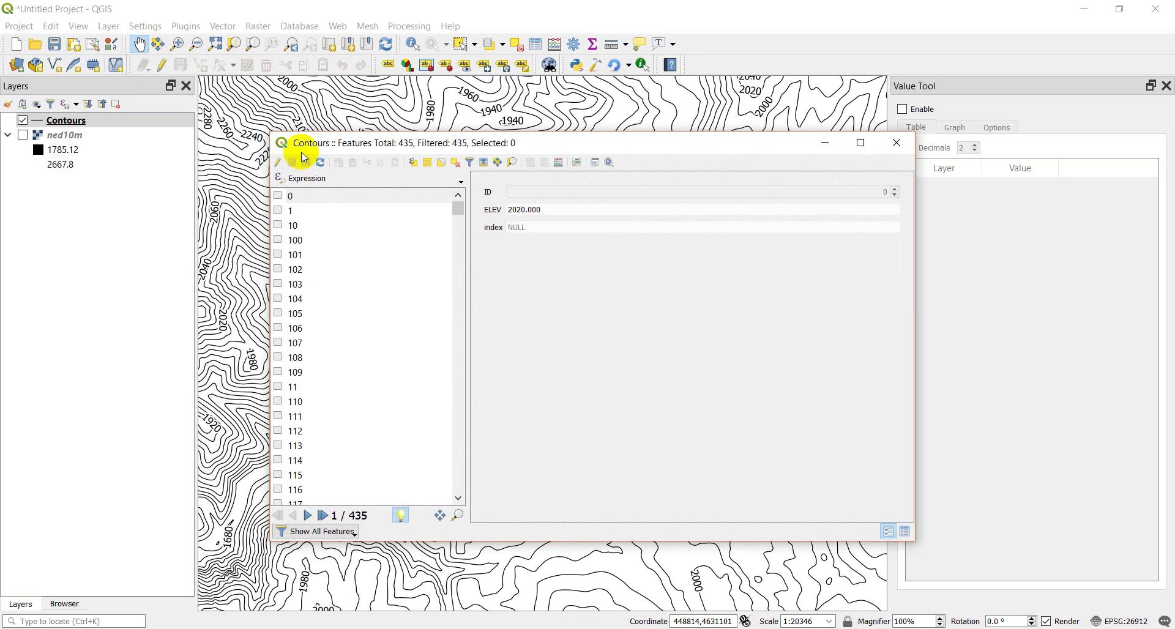
{"action": "left_click", "coordinate": [340, 532]}
{"action": "left_click", "coordinate": [334, 437]}
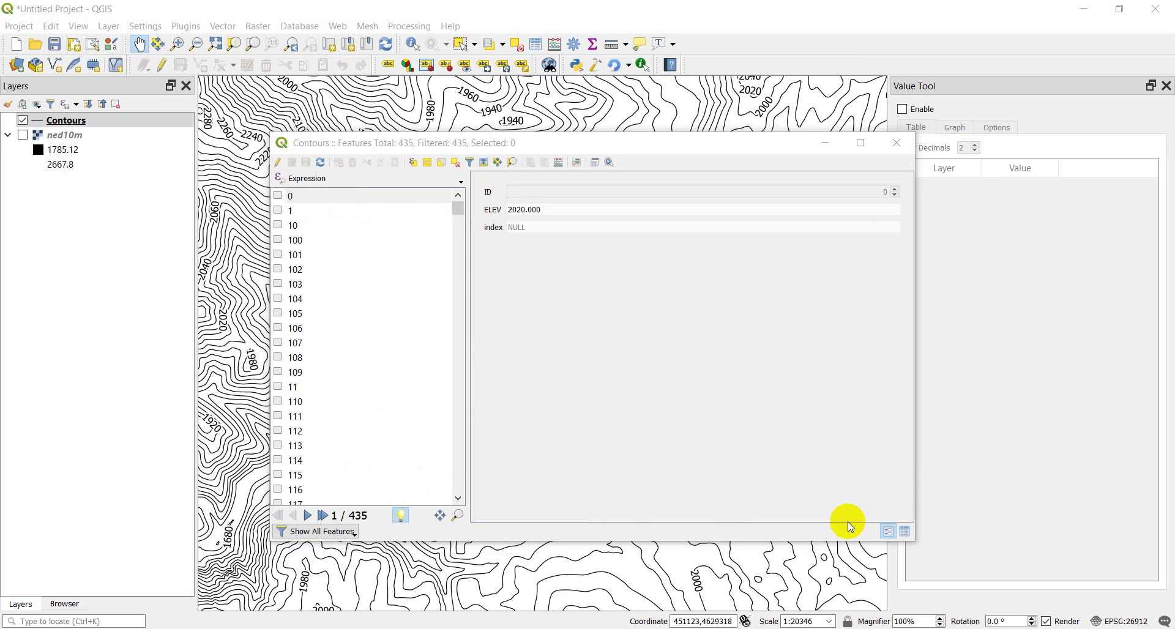
{"action": "left_click", "coordinate": [906, 532]}
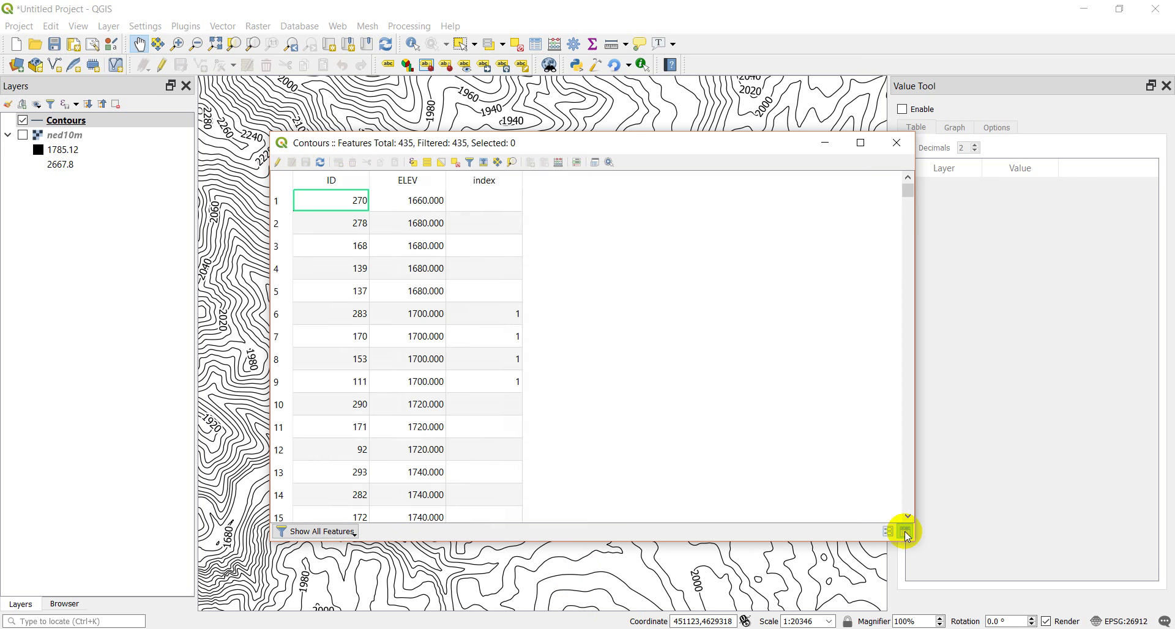
{"action": "scroll", "coordinate": [503, 288], "scroll_direction": "down", "scroll_amount": 3}
{"action": "scroll", "coordinate": [503, 288], "scroll_direction": "up", "scroll_amount": 3}
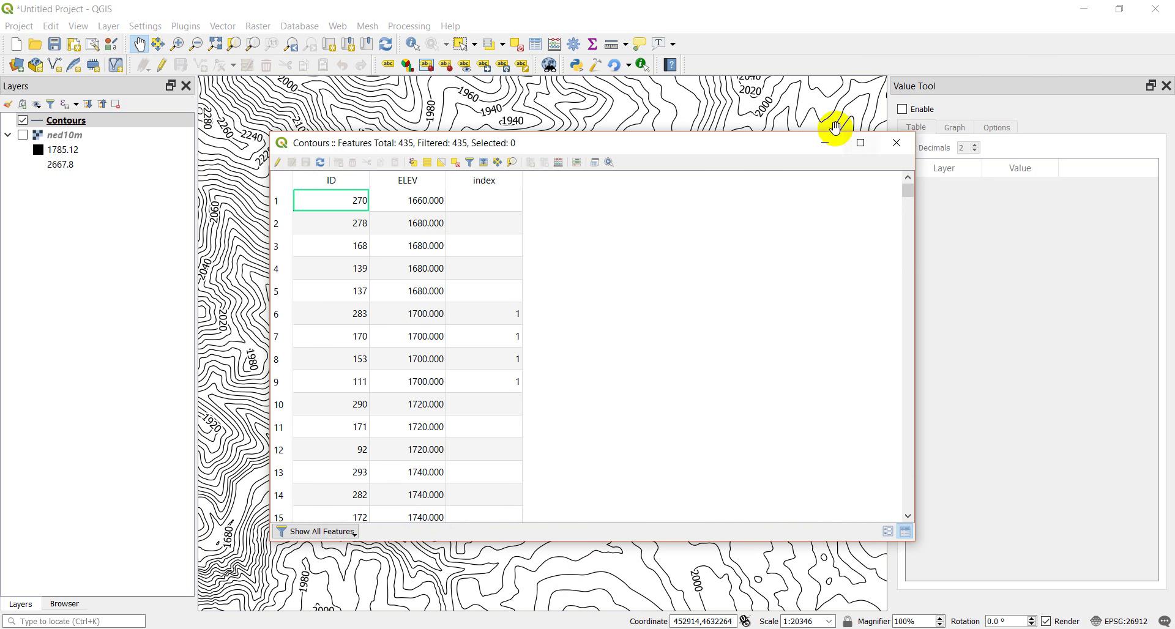
{"action": "left_click", "coordinate": [896, 144]}
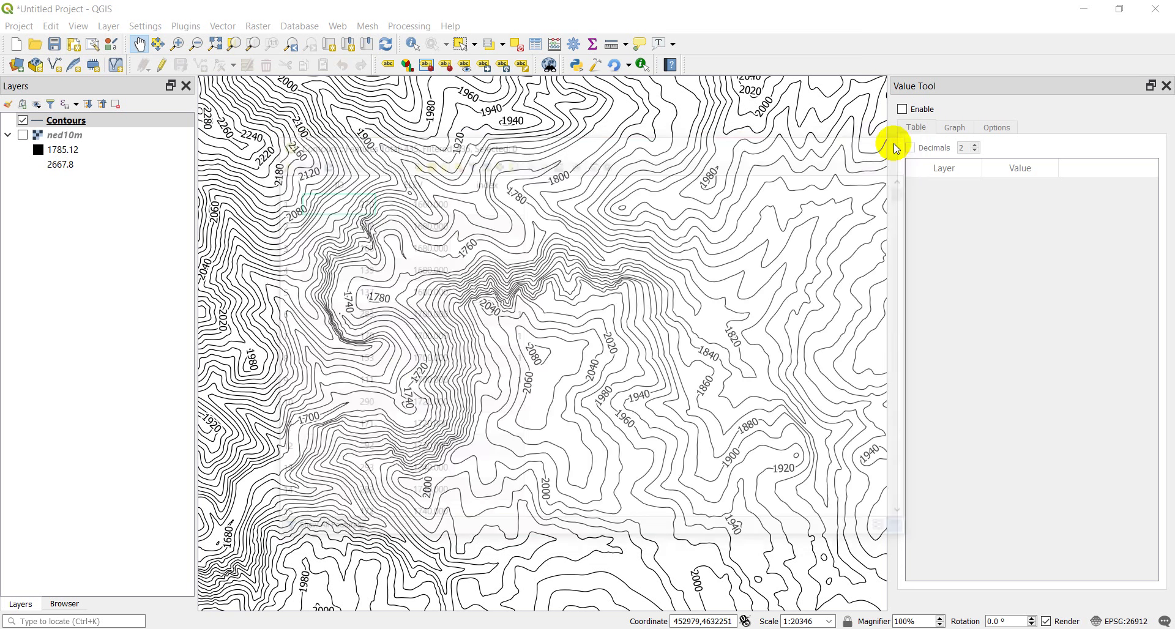
{"action": "left_click", "coordinate": [75, 123]}
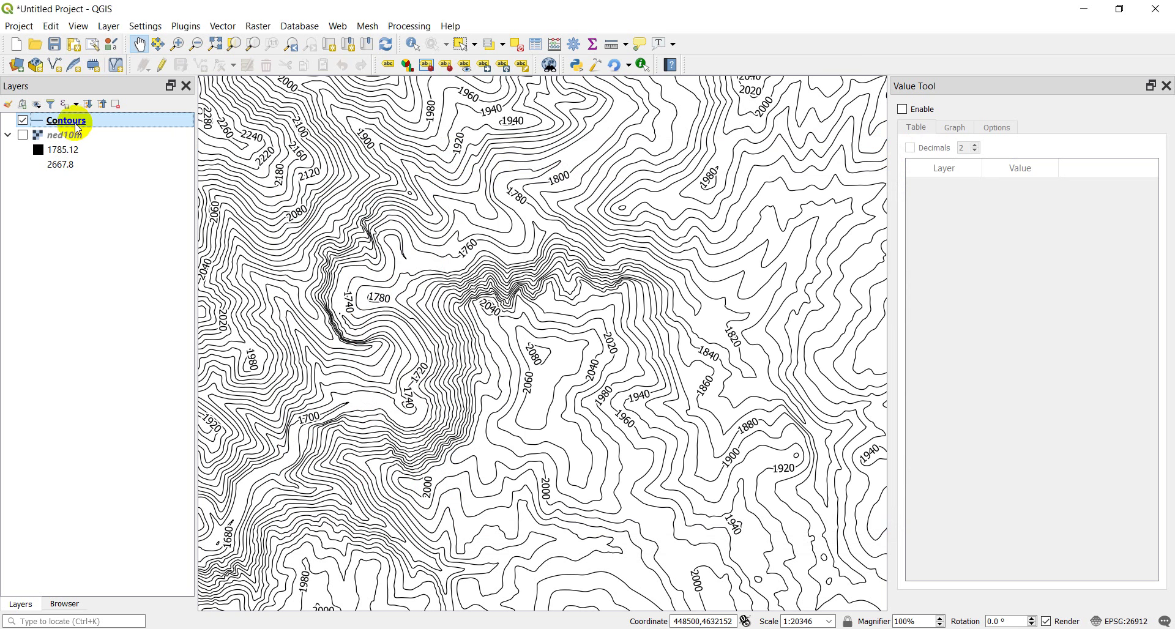
Step: Switch the Contours symbology to Categorized on the index field and classify into value 1 and all other values
{"action": "double_click", "coordinate": [78, 125]}
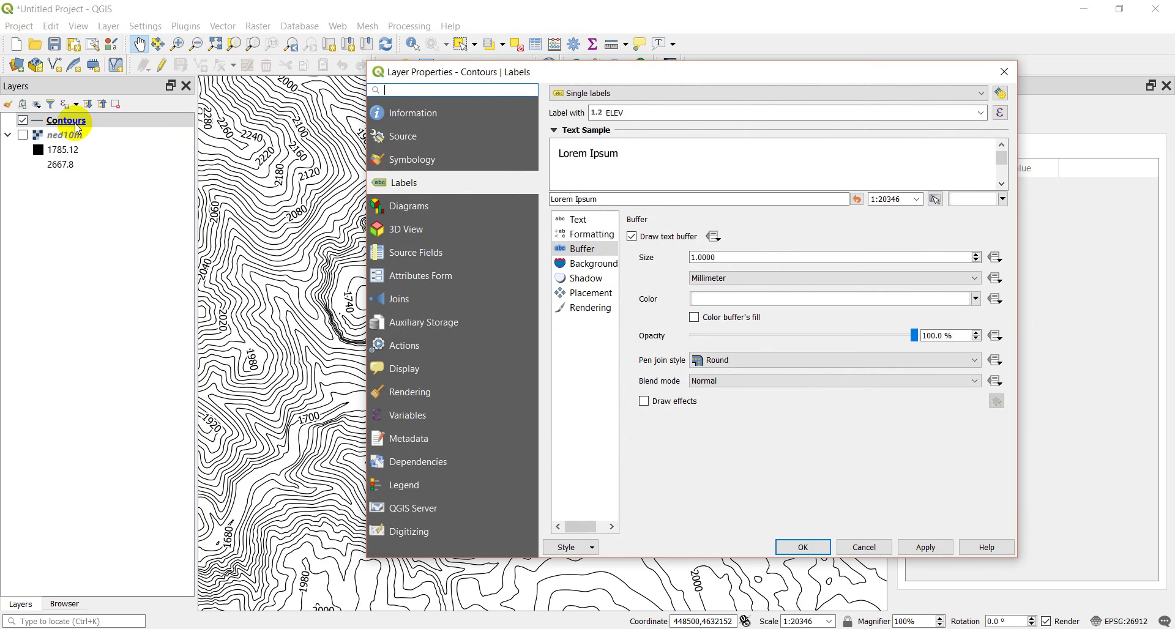
{"action": "left_click_drag", "start_coordinate": [590, 77], "coordinate": [493, 72]}
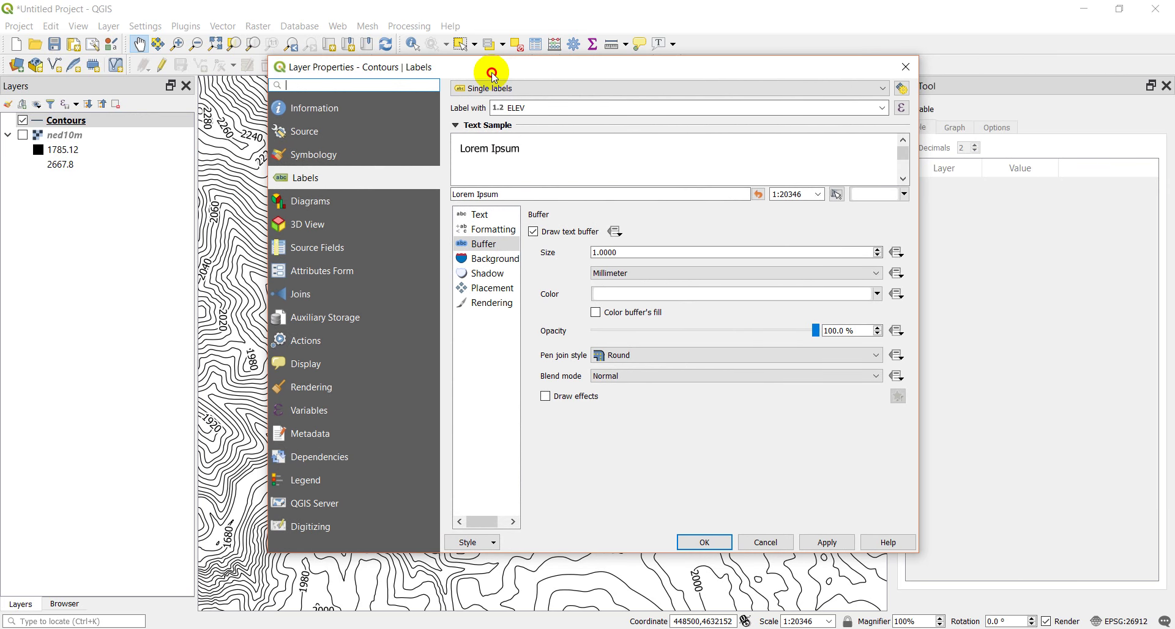
{"action": "left_click", "coordinate": [346, 154]}
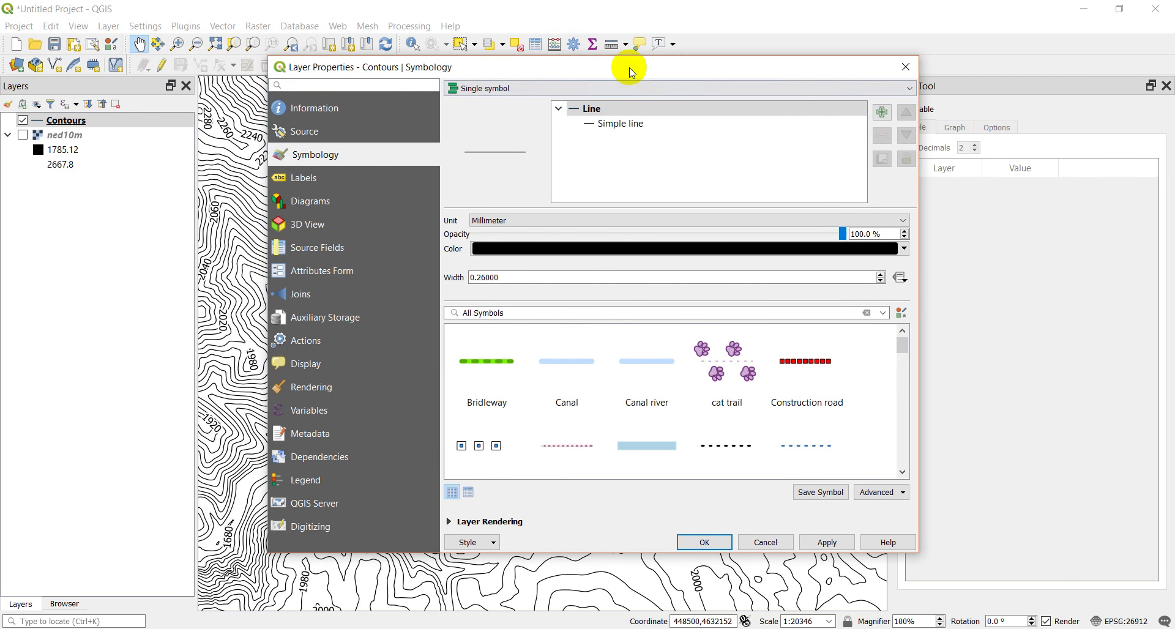
{"action": "left_click_drag", "start_coordinate": [633, 71], "coordinate": [567, 65]}
{"action": "left_click", "coordinate": [590, 80]}
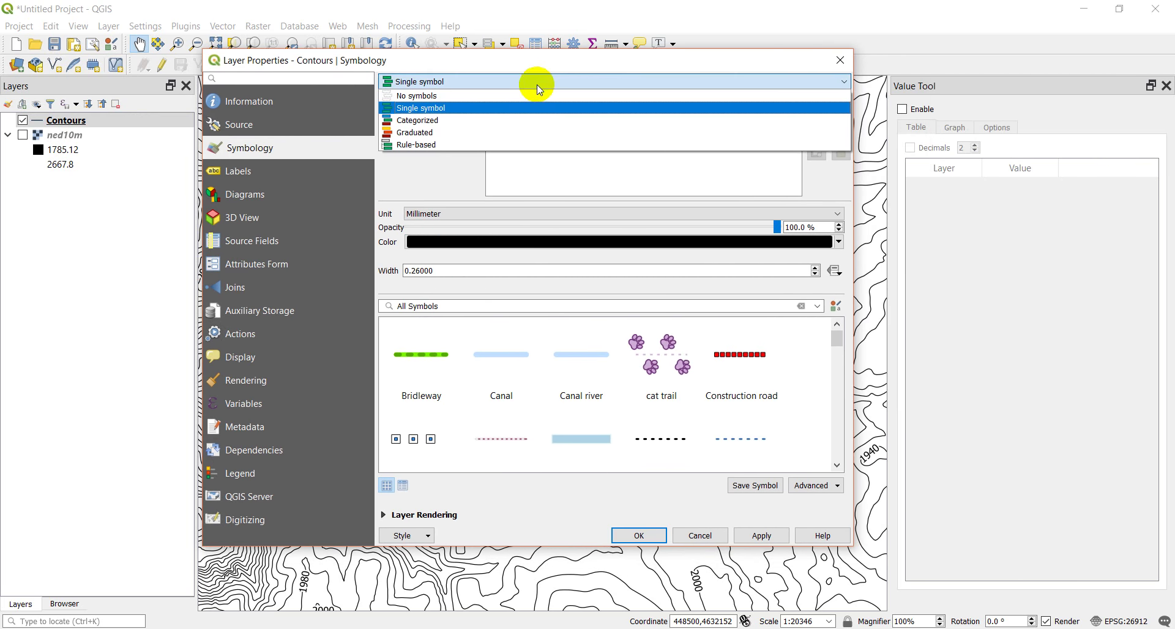
{"action": "left_click", "coordinate": [417, 121]}
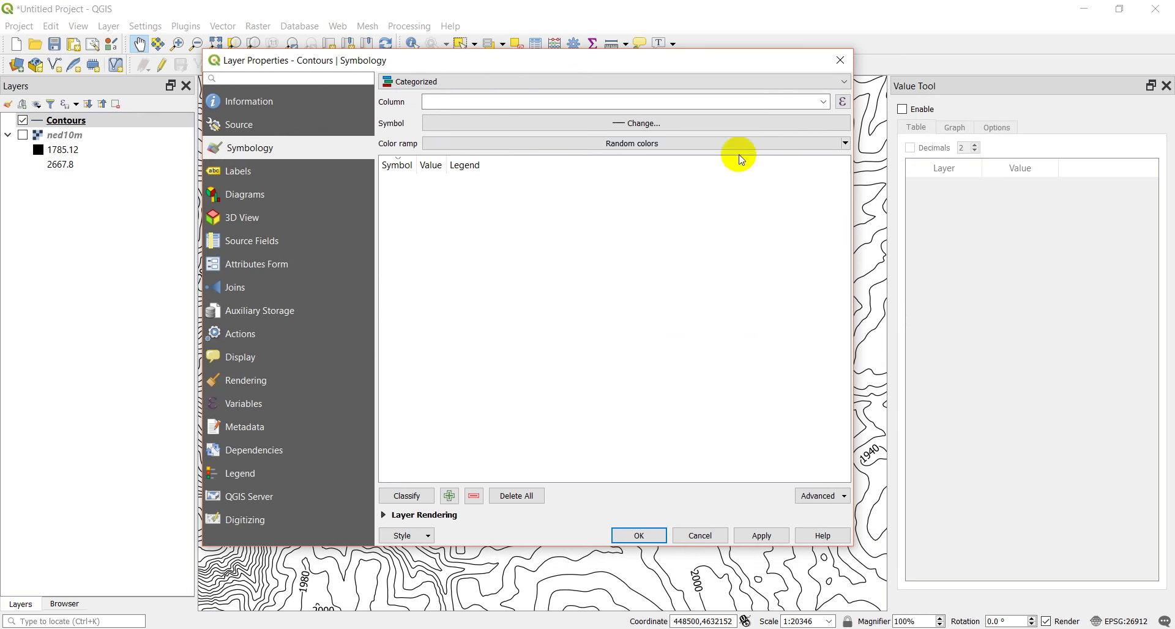
{"action": "left_click", "coordinate": [824, 102]}
{"action": "left_click", "coordinate": [449, 128]}
{"action": "left_click", "coordinate": [824, 102]}
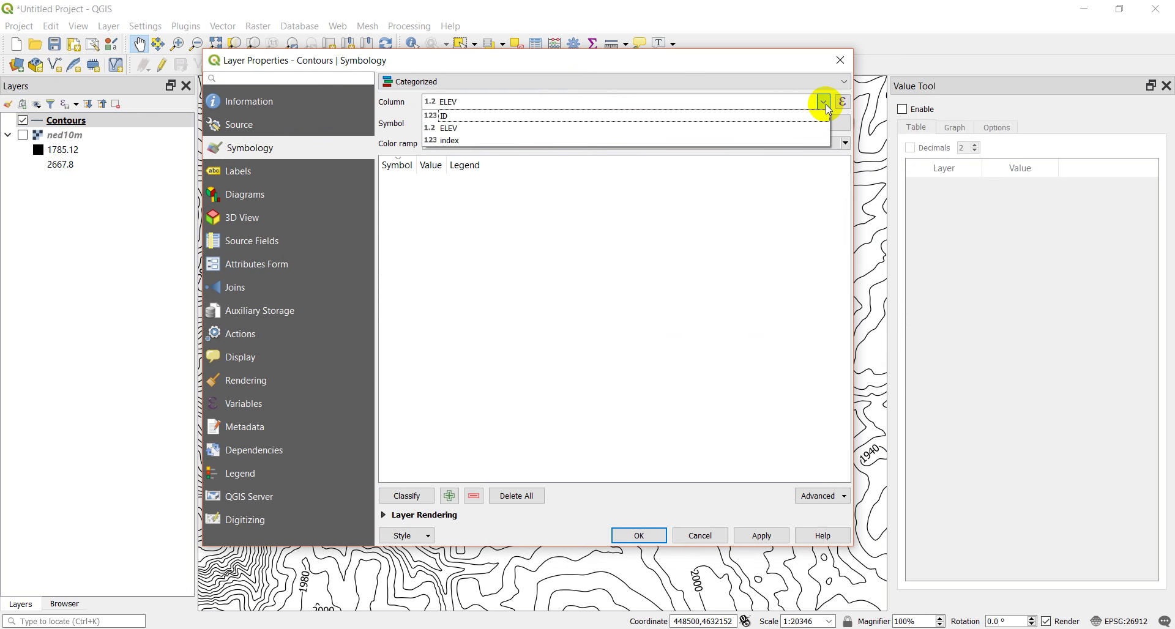
{"action": "left_click", "coordinate": [707, 140]}
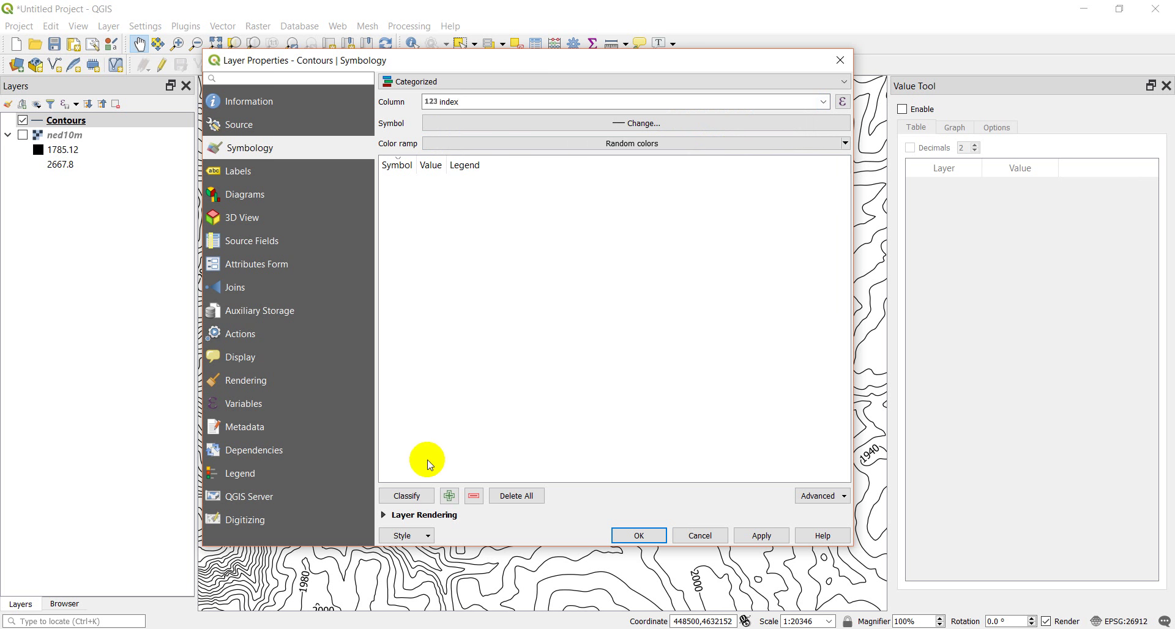
{"action": "left_click", "coordinate": [407, 495]}
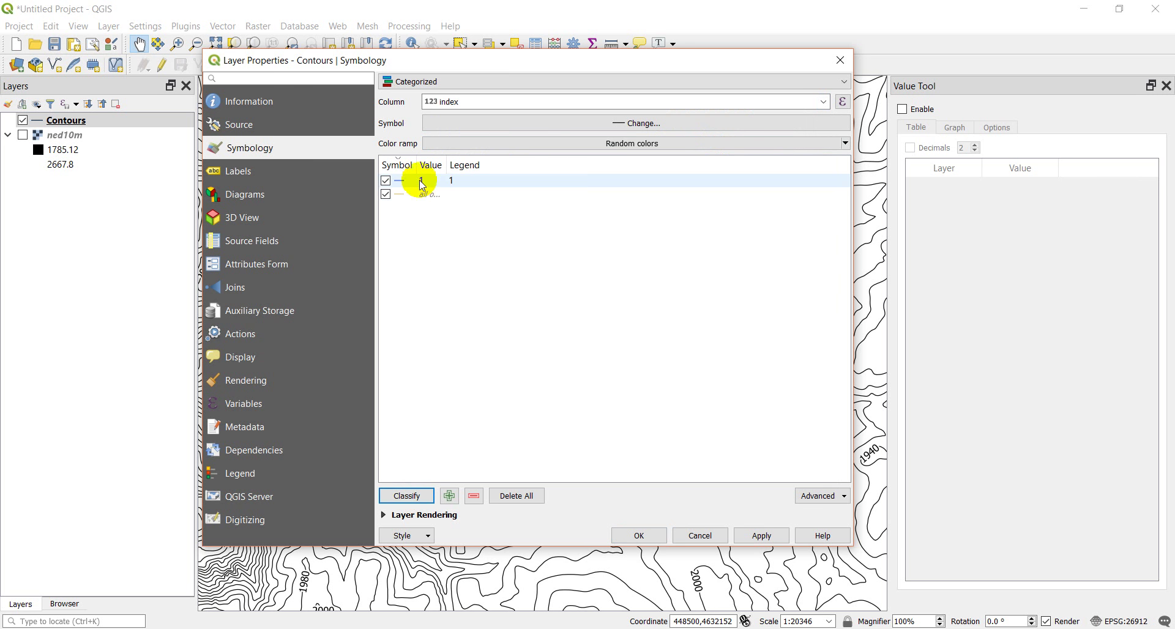
{"action": "left_click", "coordinate": [561, 122]}
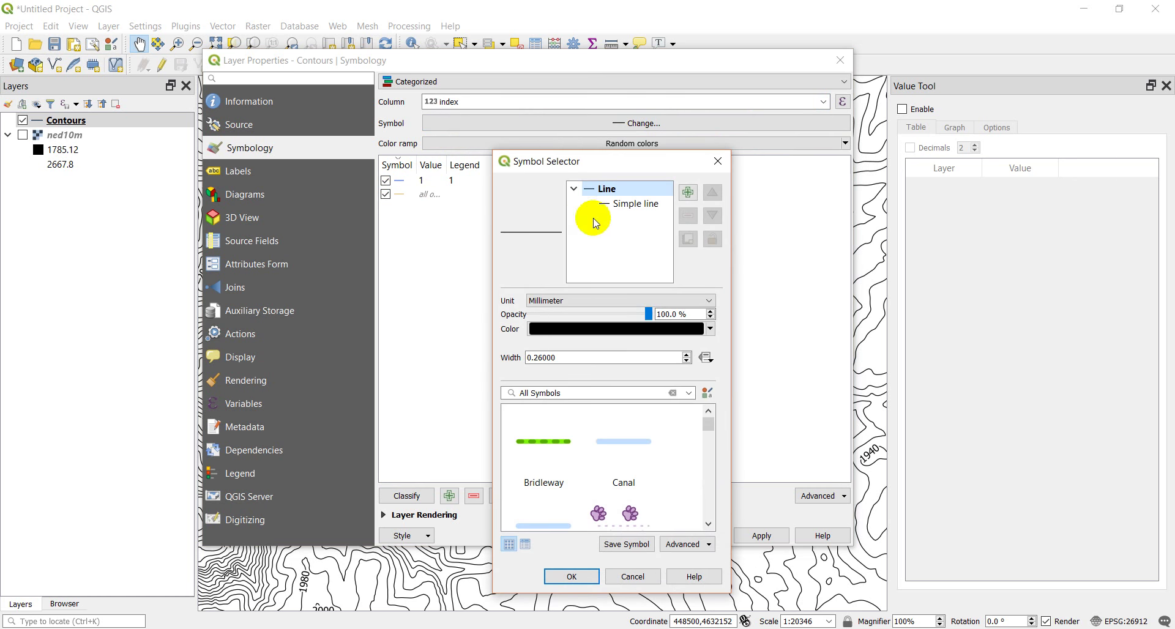
Step: Make the 'all other values' contour category a black line
{"action": "left_click", "coordinate": [624, 203]}
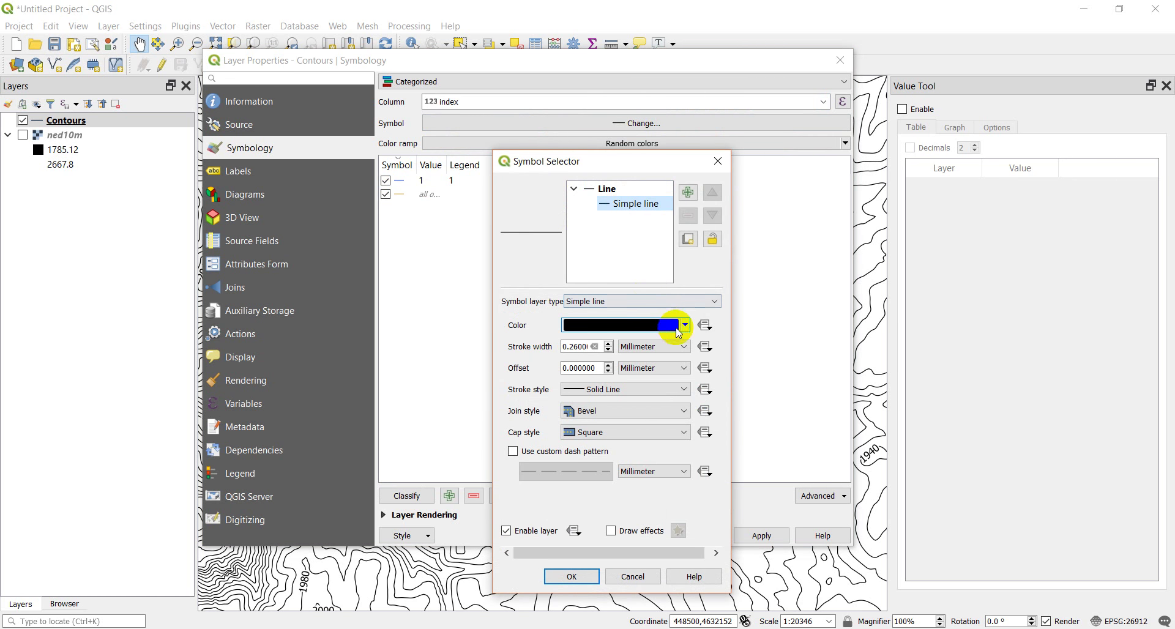
{"action": "left_click", "coordinate": [573, 577]}
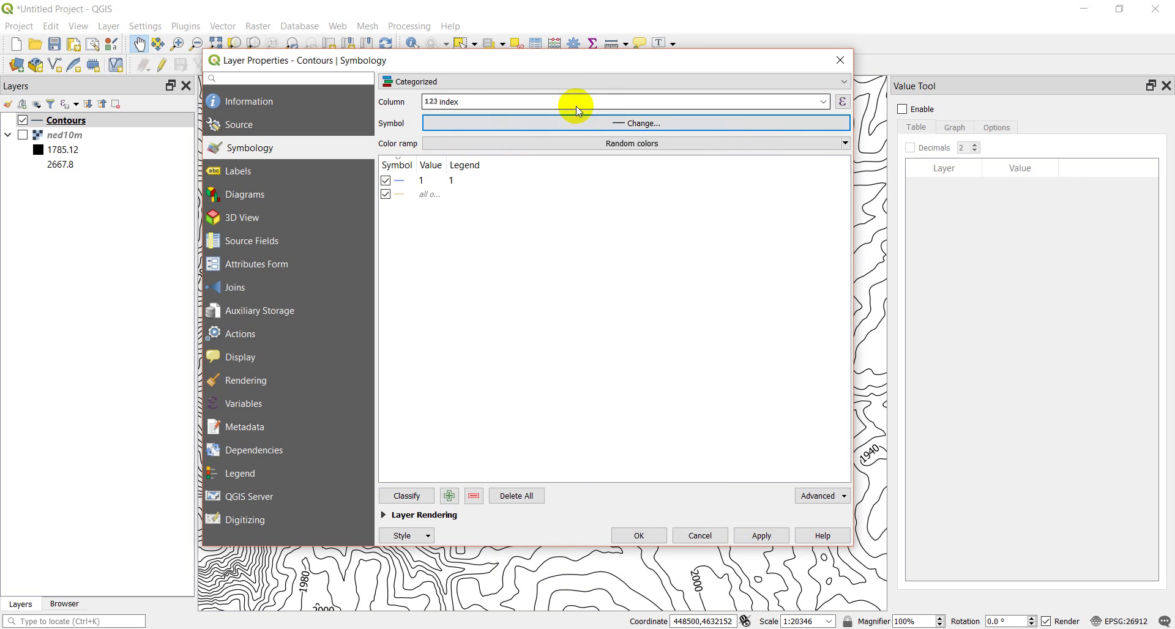
{"action": "left_click", "coordinate": [399, 197]}
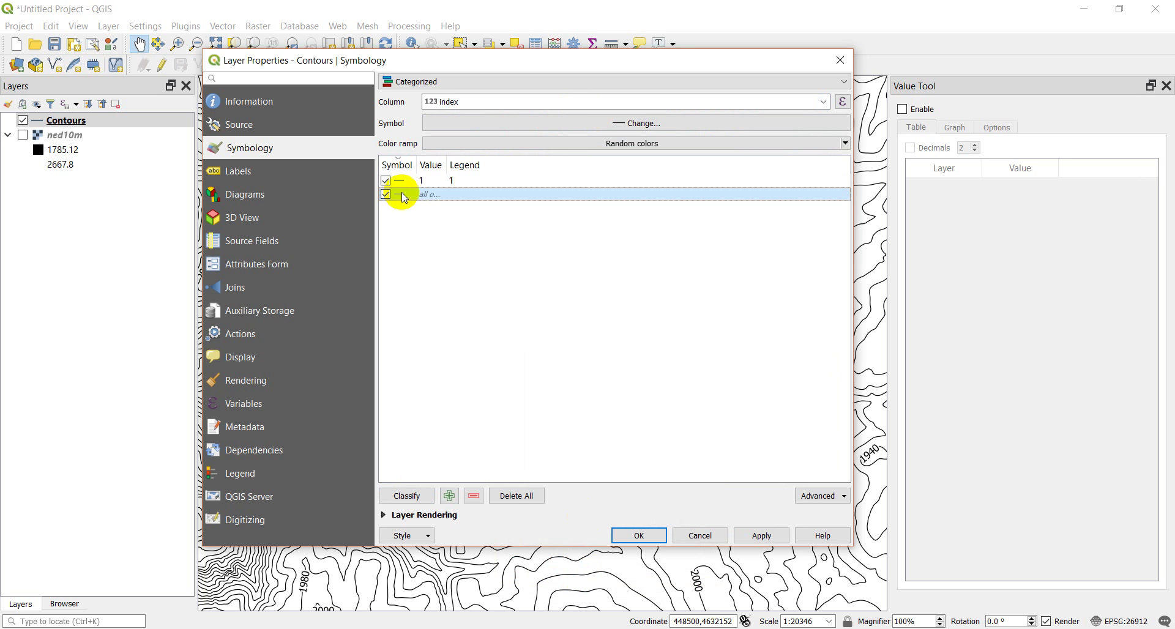
{"action": "double_click", "coordinate": [401, 193]}
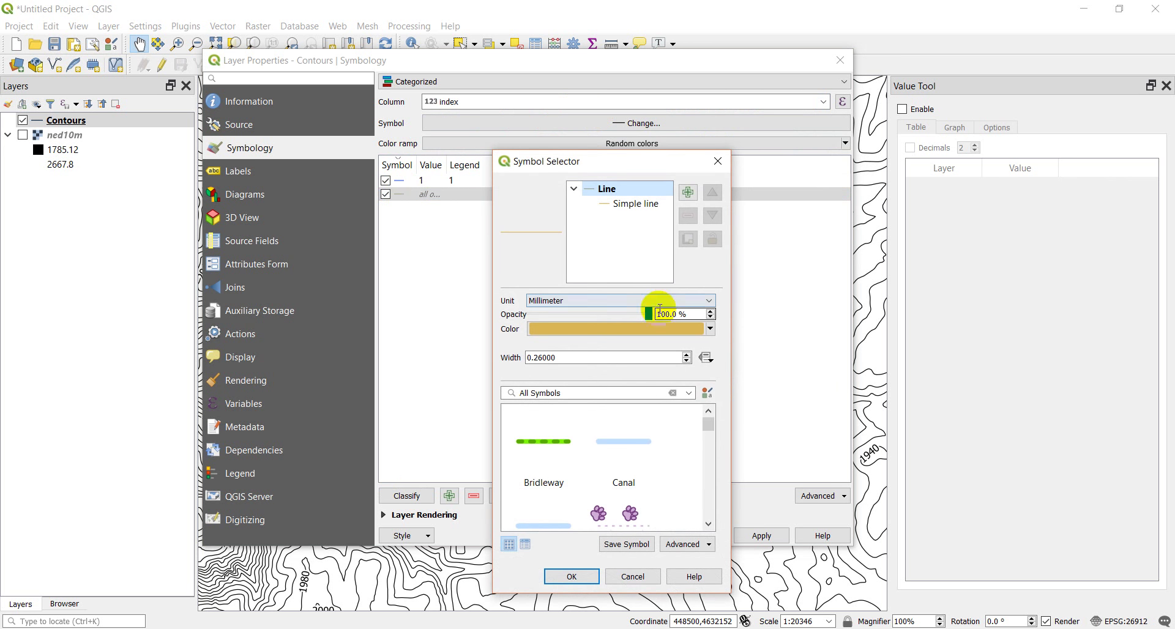
{"action": "left_click", "coordinate": [713, 336]}
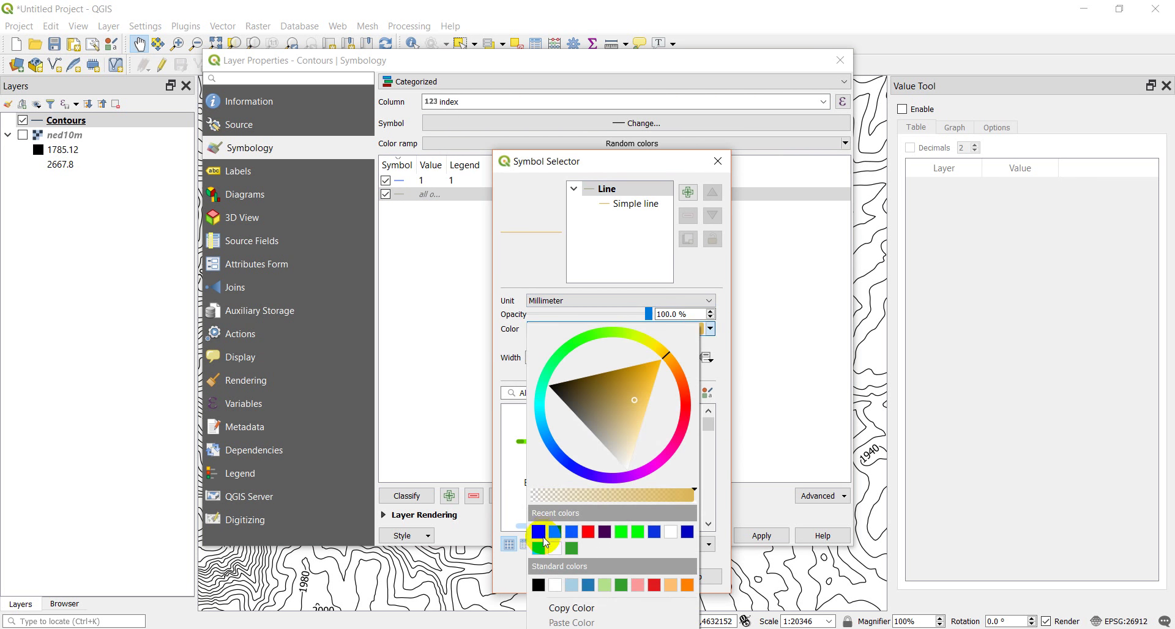
{"action": "left_click", "coordinate": [541, 536]}
{"action": "left_click", "coordinate": [572, 575]}
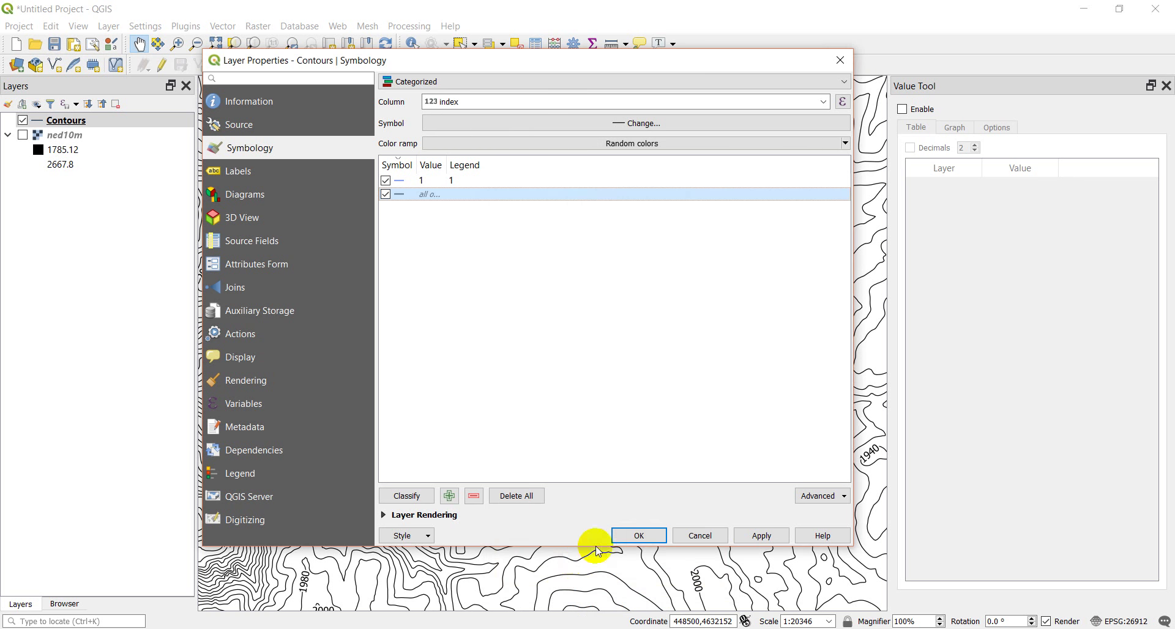
Step: Give the index category (value 1) a black 0.66 mm line and apply the styling
{"action": "left_click", "coordinate": [402, 183]}
{"action": "double_click", "coordinate": [402, 182]}
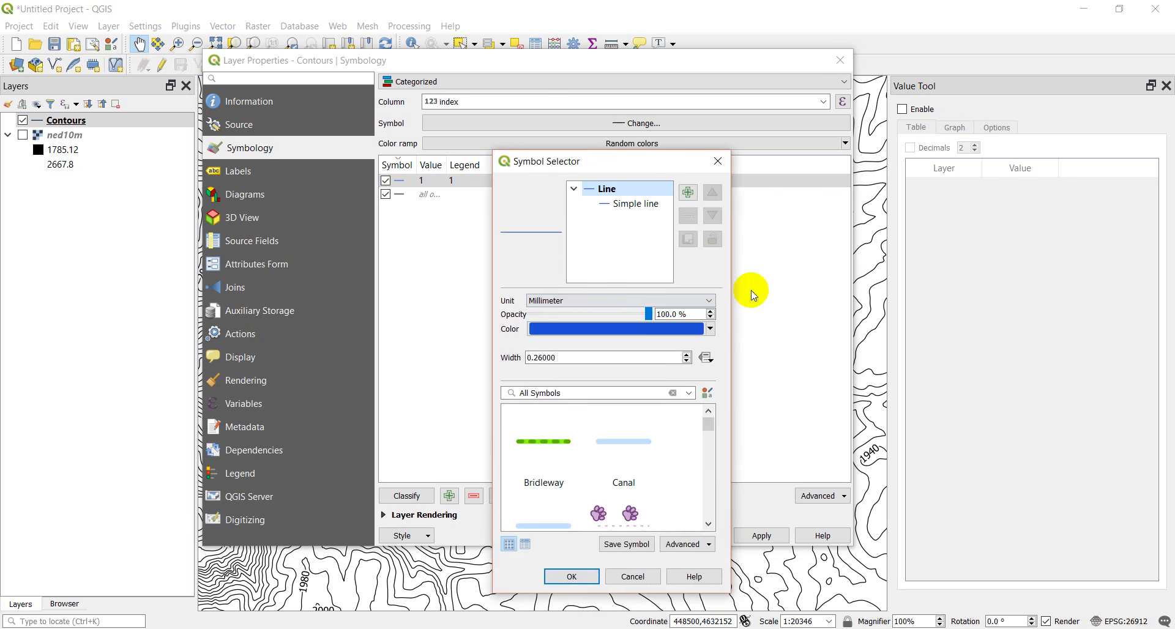
{"action": "left_click", "coordinate": [632, 202]}
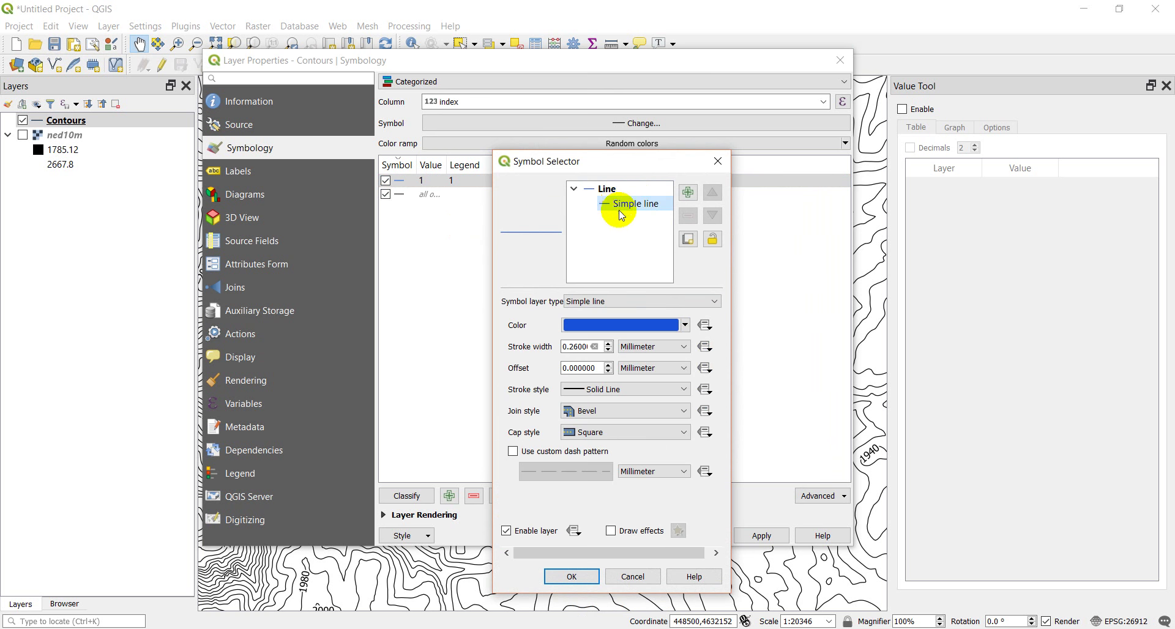
{"action": "left_click", "coordinate": [685, 325]}
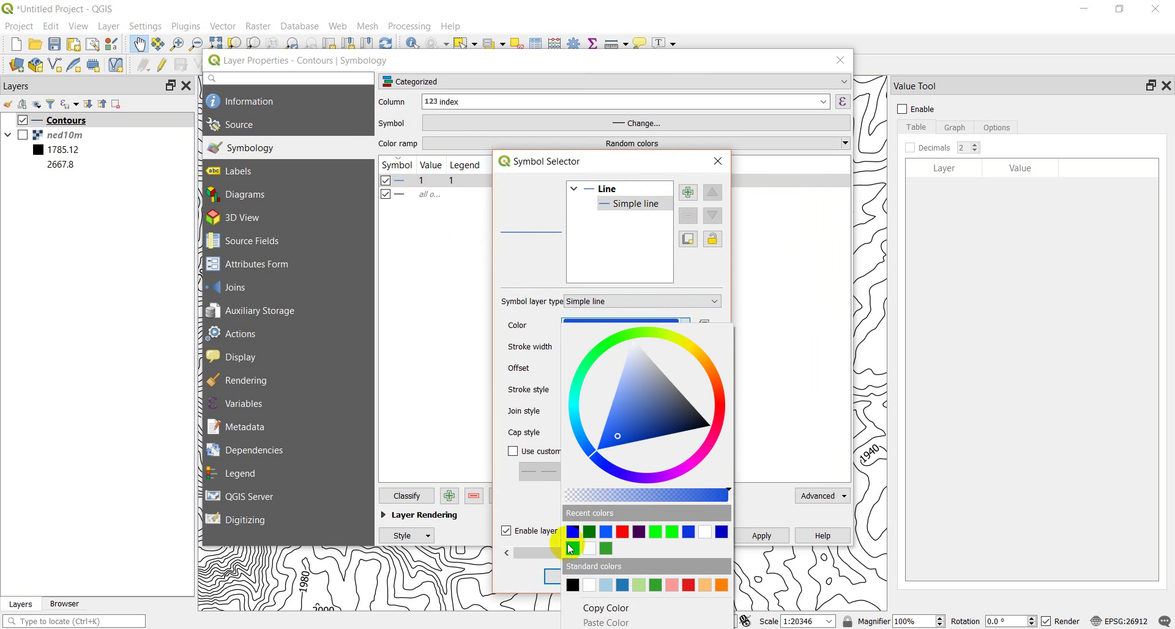
{"action": "left_click", "coordinate": [572, 531]}
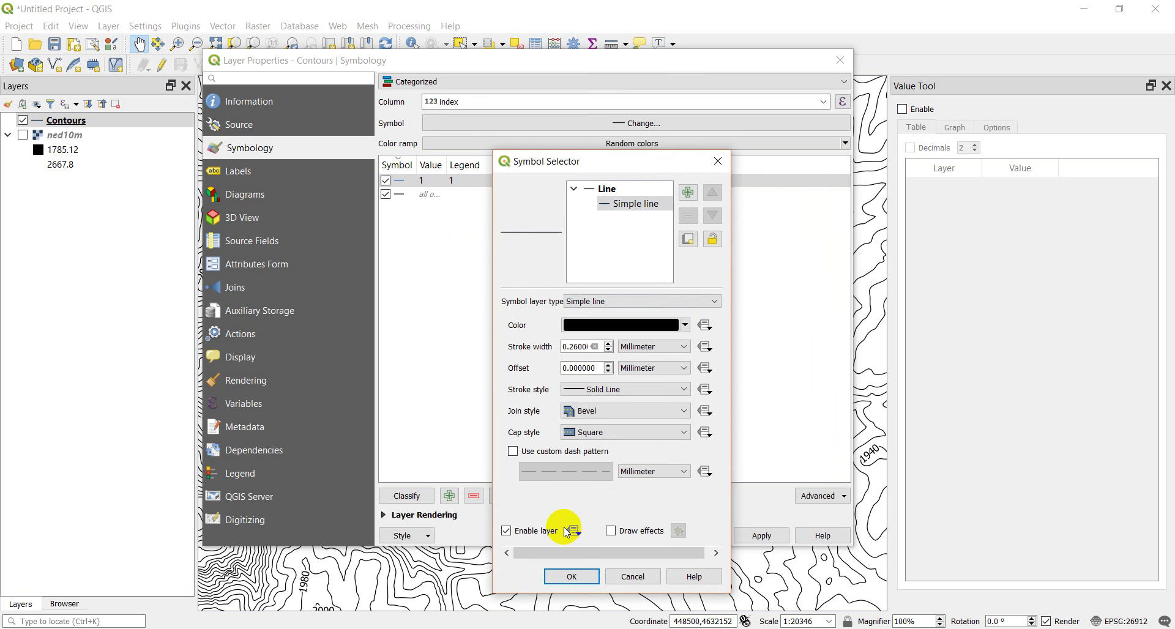
{"action": "left_click", "coordinate": [609, 344]}
{"action": "left_click", "coordinate": [609, 344]}
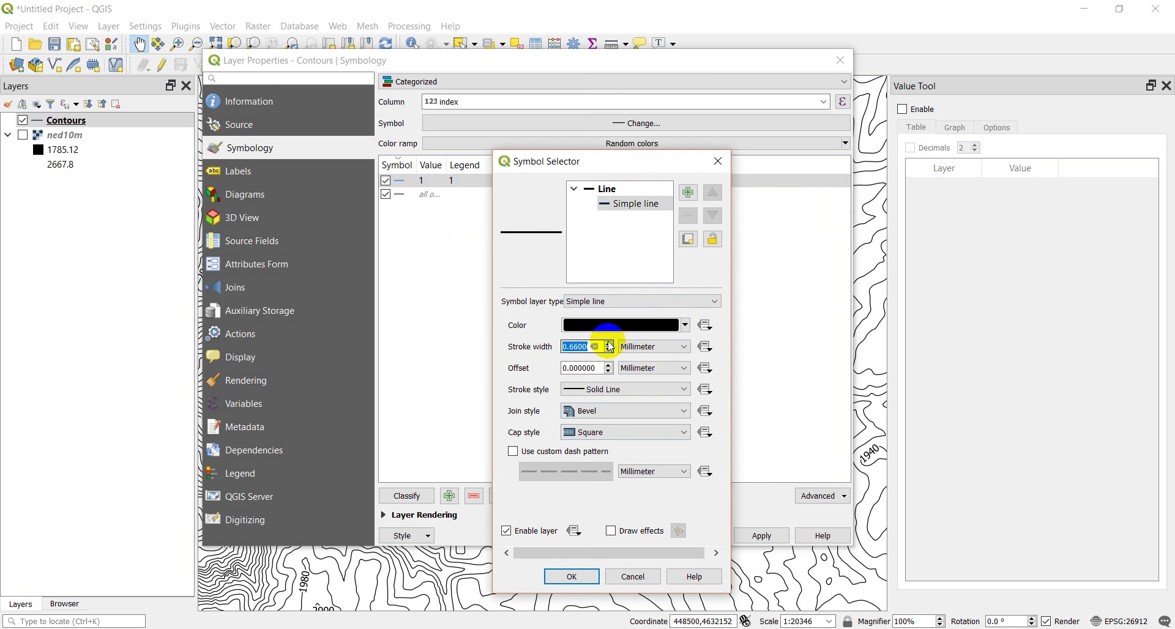
{"action": "left_click", "coordinate": [571, 576]}
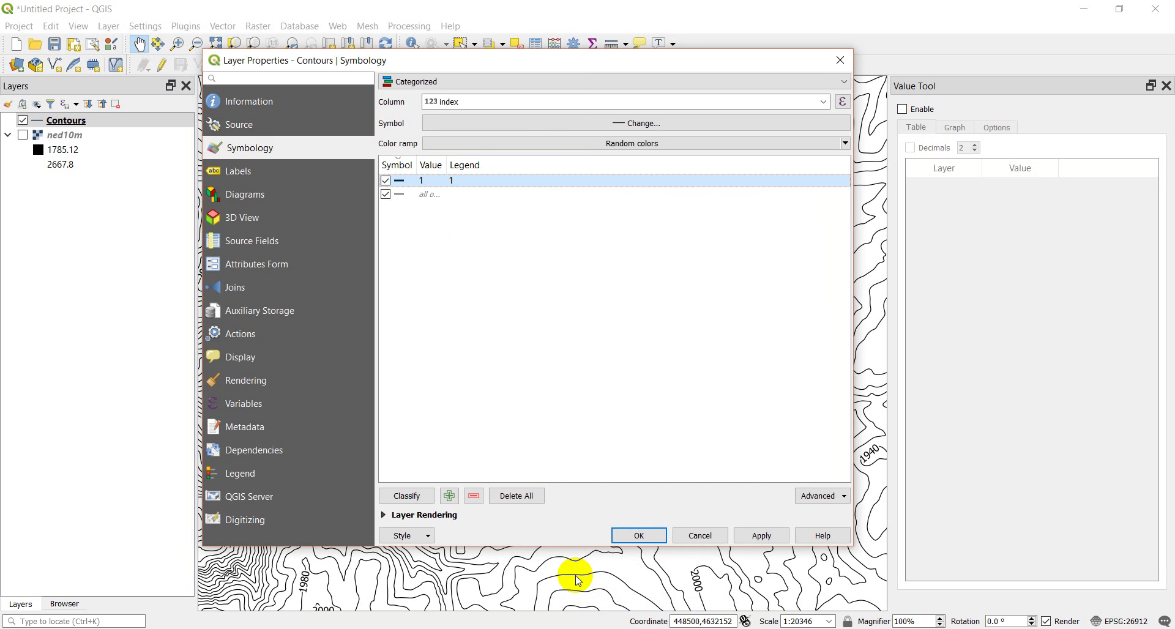
{"action": "left_click", "coordinate": [636, 536]}
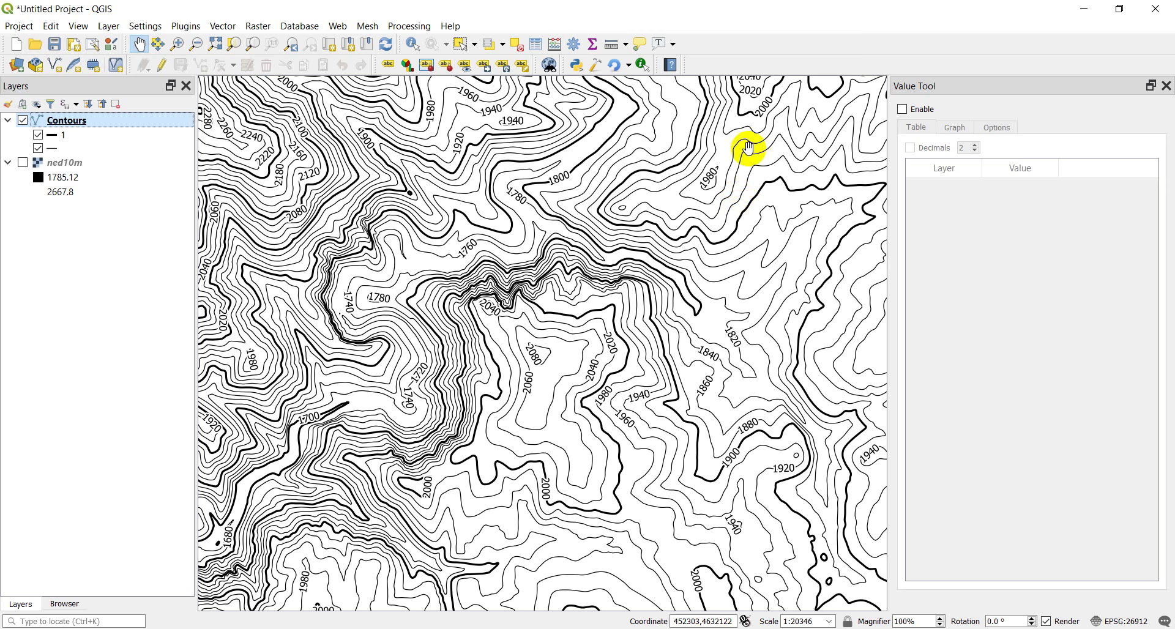
{"action": "left_click_drag", "start_coordinate": [750, 152], "coordinate": [704, 206]}
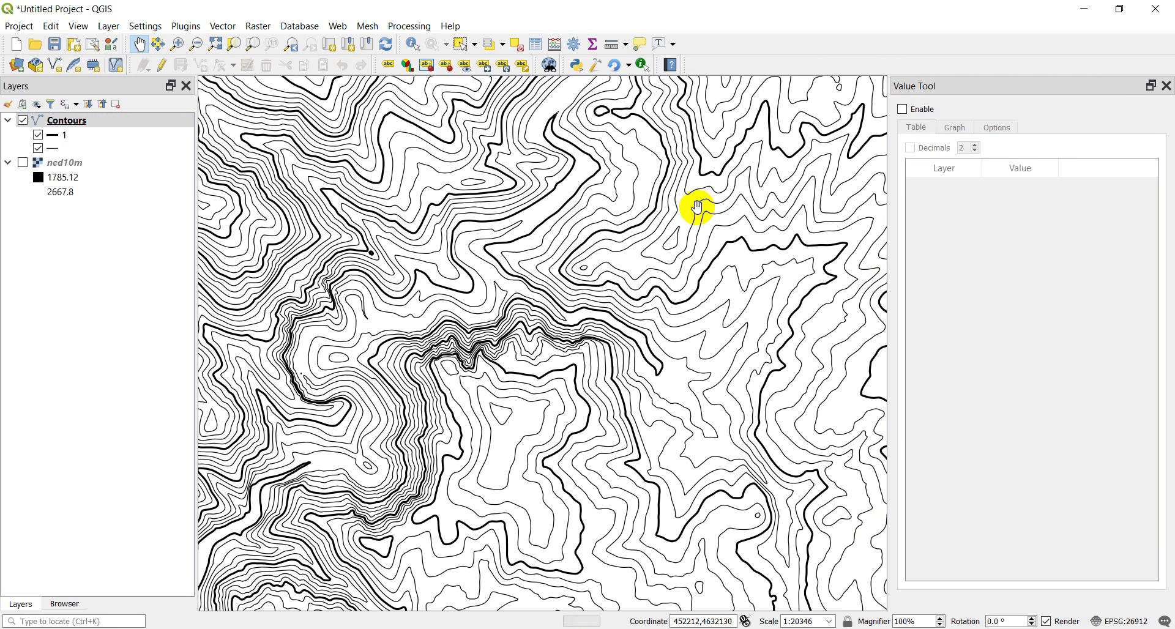
{"action": "left_click_drag", "start_coordinate": [663, 144], "coordinate": [663, 244]}
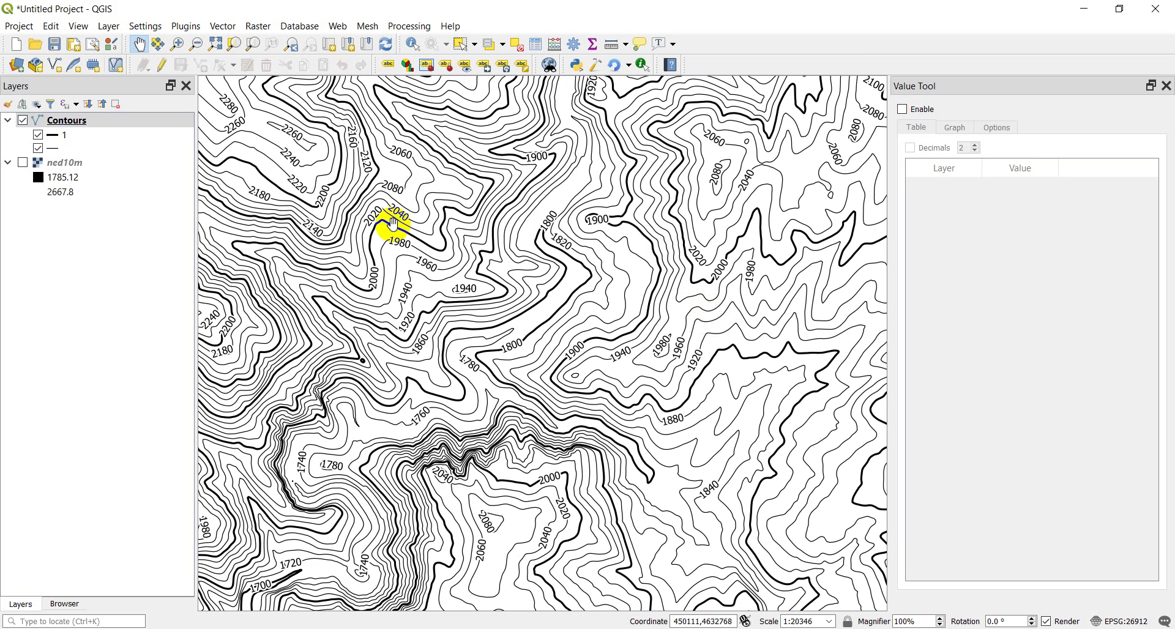
Step: In the Contours attribute table's Field Calculator, define a new 'label' field as "index"*"ELEV"
{"action": "right_click", "coordinate": [76, 128]}
{"action": "left_click", "coordinate": [160, 263]}
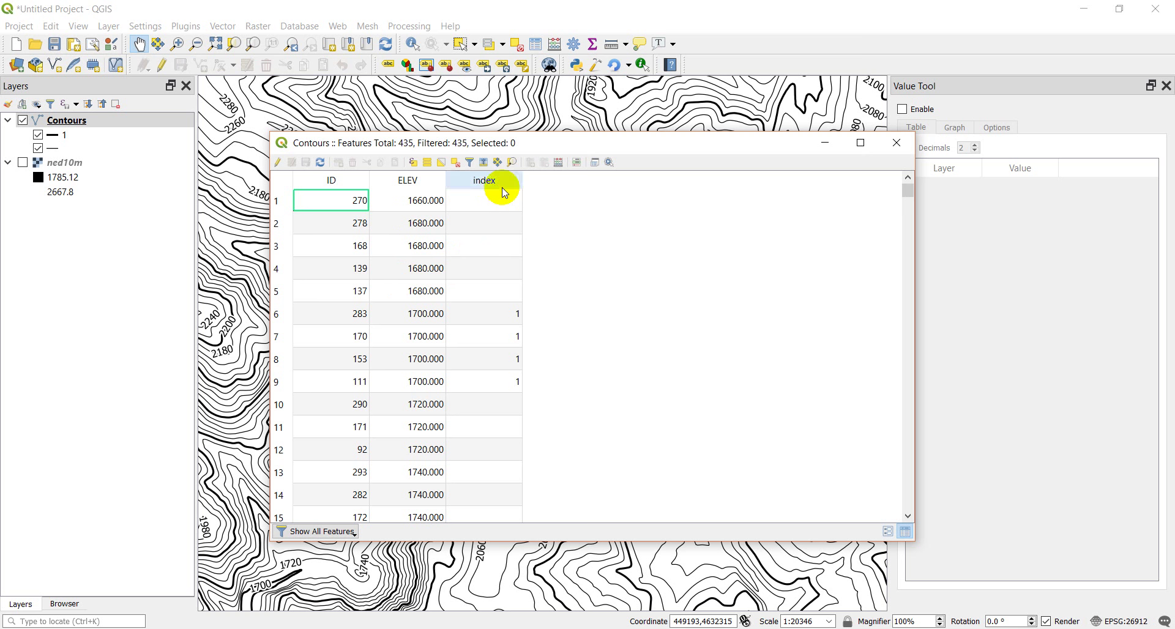
{"action": "left_click", "coordinate": [559, 164]}
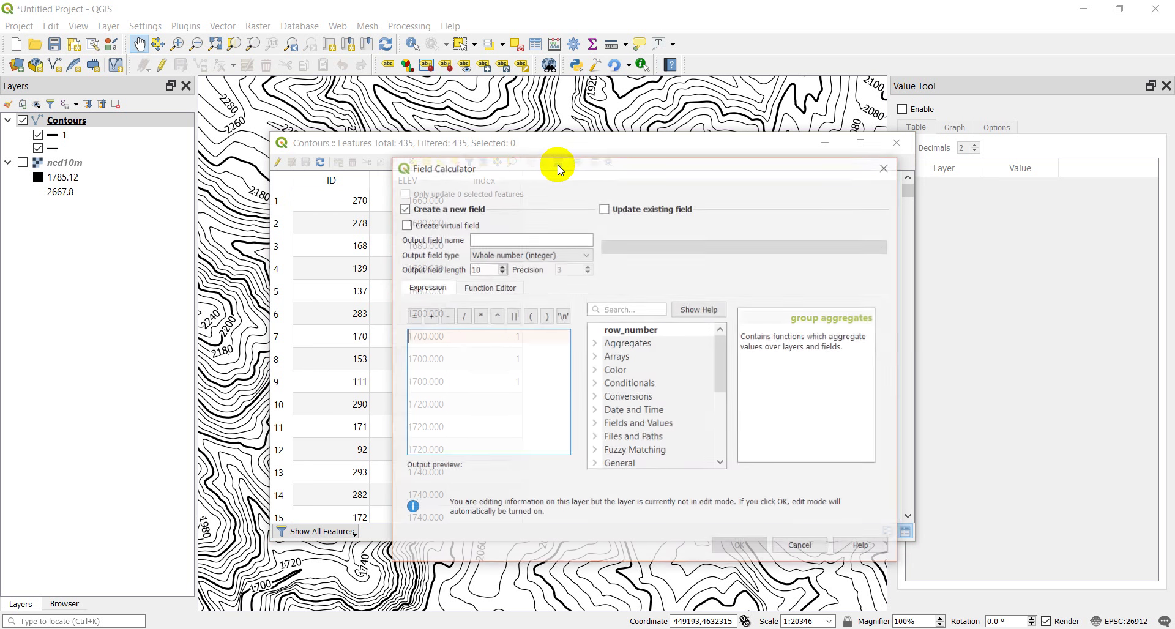
{"action": "left_click", "coordinate": [502, 240]}
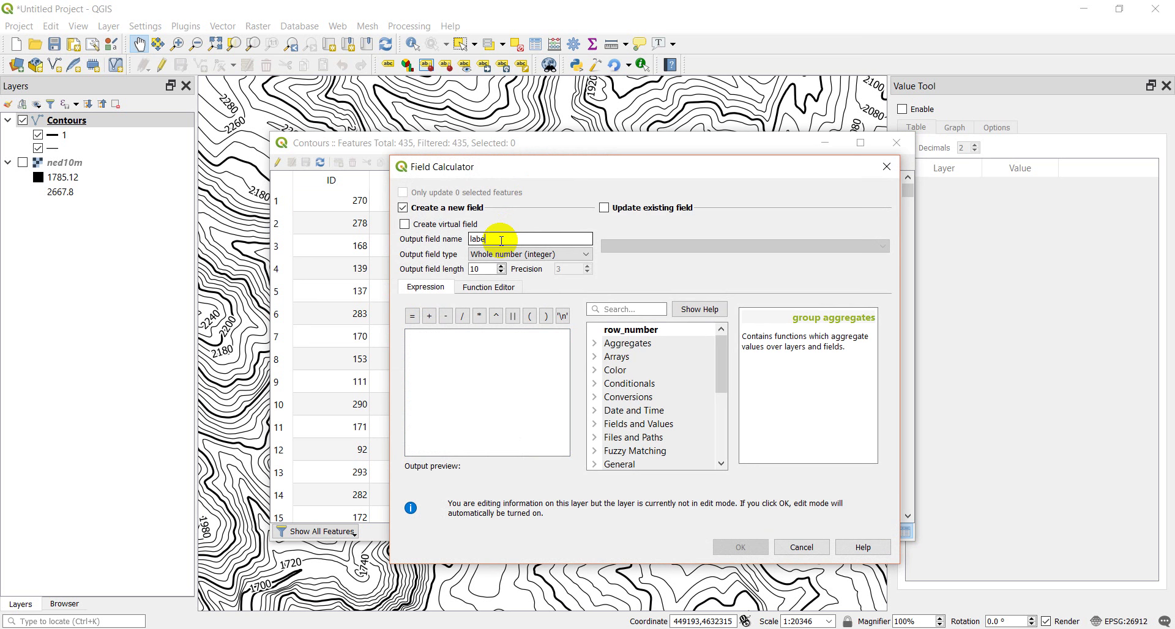
{"action": "left_click", "coordinate": [444, 347]}
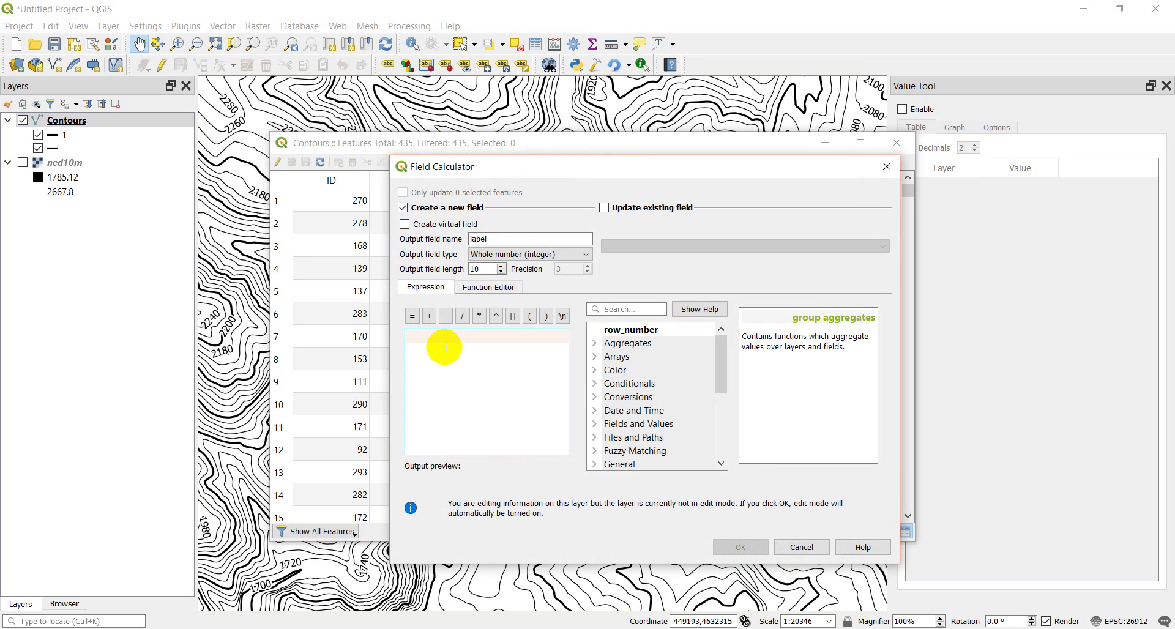
{"action": "type", "text": "\"ind"}
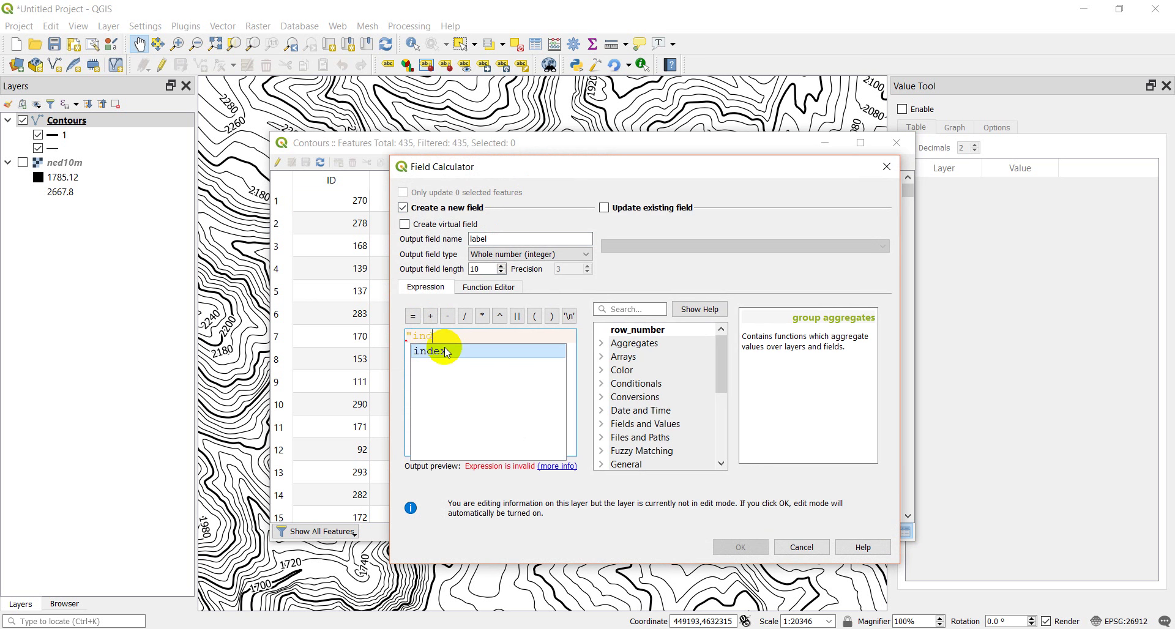
{"action": "type", "text": "ex"}
{"action": "double_click", "coordinate": [447, 351]}
{"action": "type", "text": "*"}
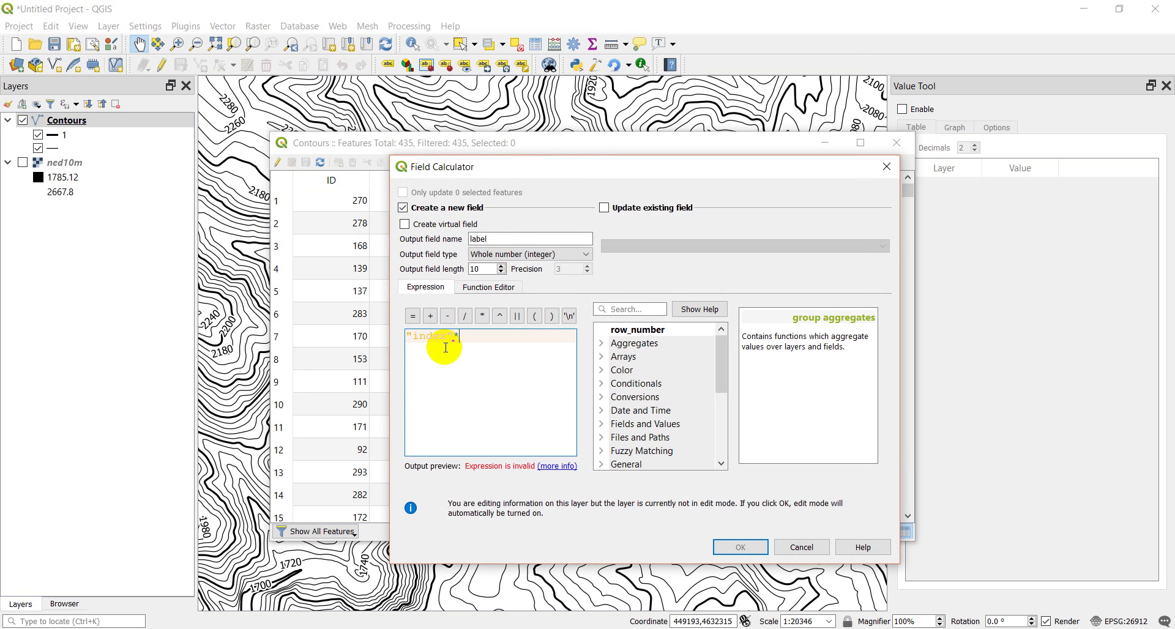
{"action": "type", "text": "\"El"}
{"action": "type", "text": "LE"}
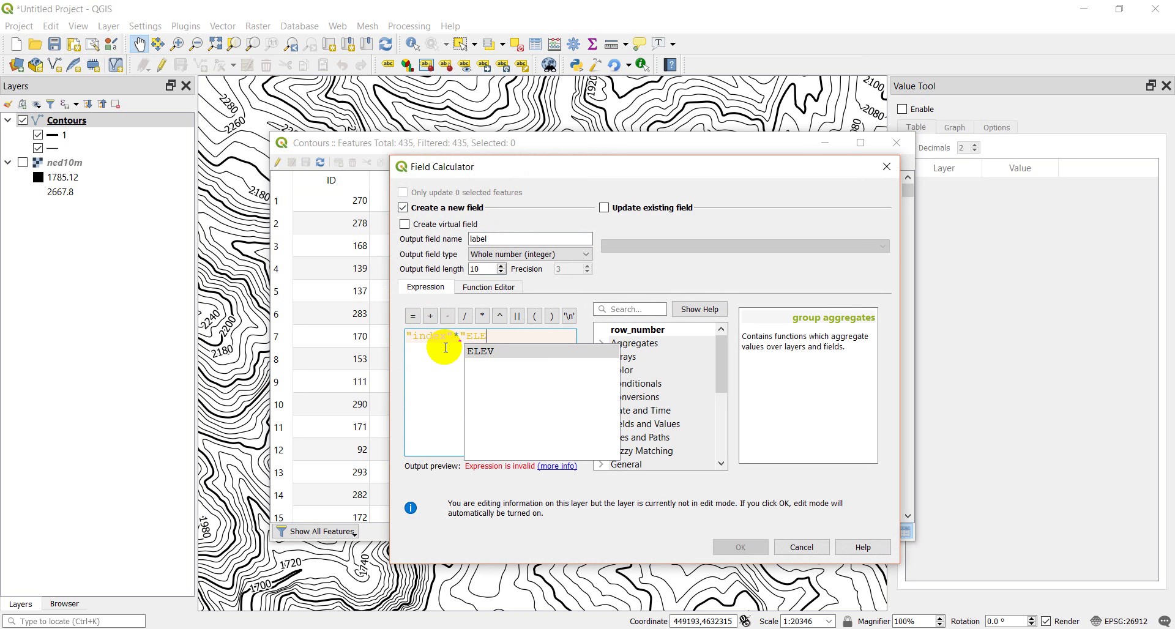
{"action": "type", "text": "V\""}
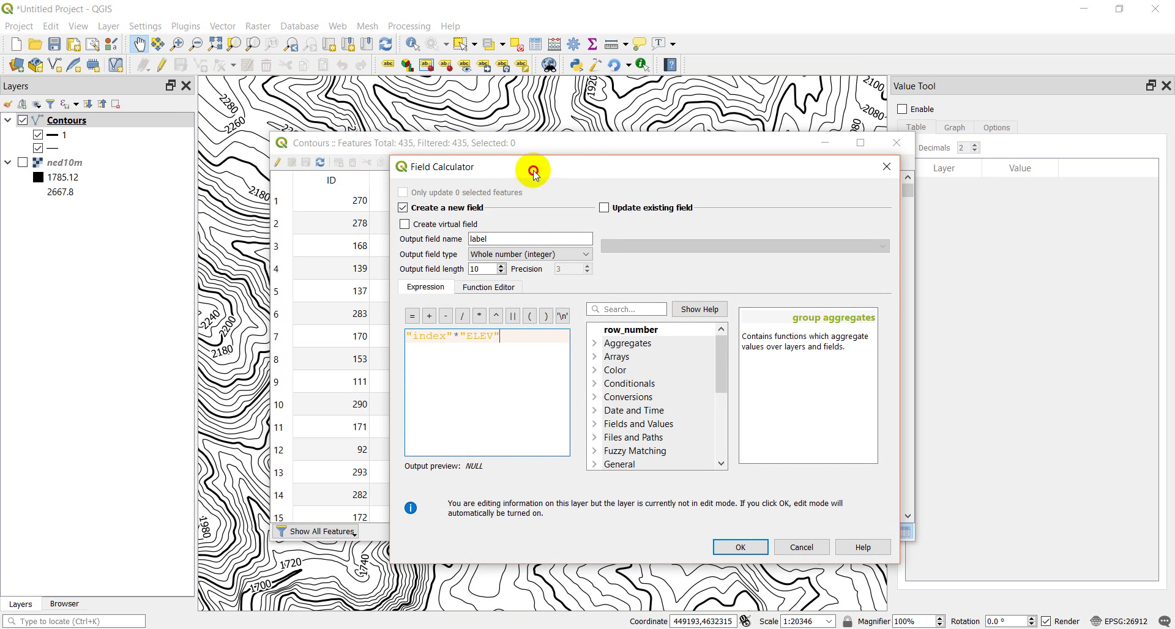
Step: Create the label field, save the Contours edits and turn editing off
{"action": "left_click_drag", "start_coordinate": [533, 168], "coordinate": [747, 251]}
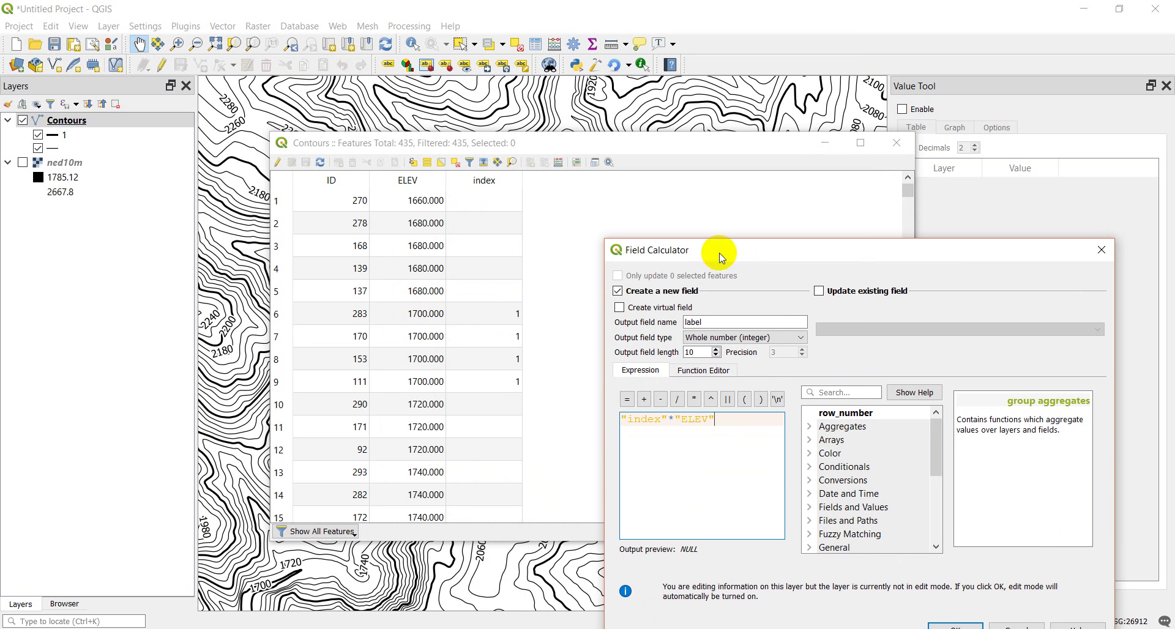
{"action": "left_click_drag", "start_coordinate": [728, 251], "coordinate": [539, 136]}
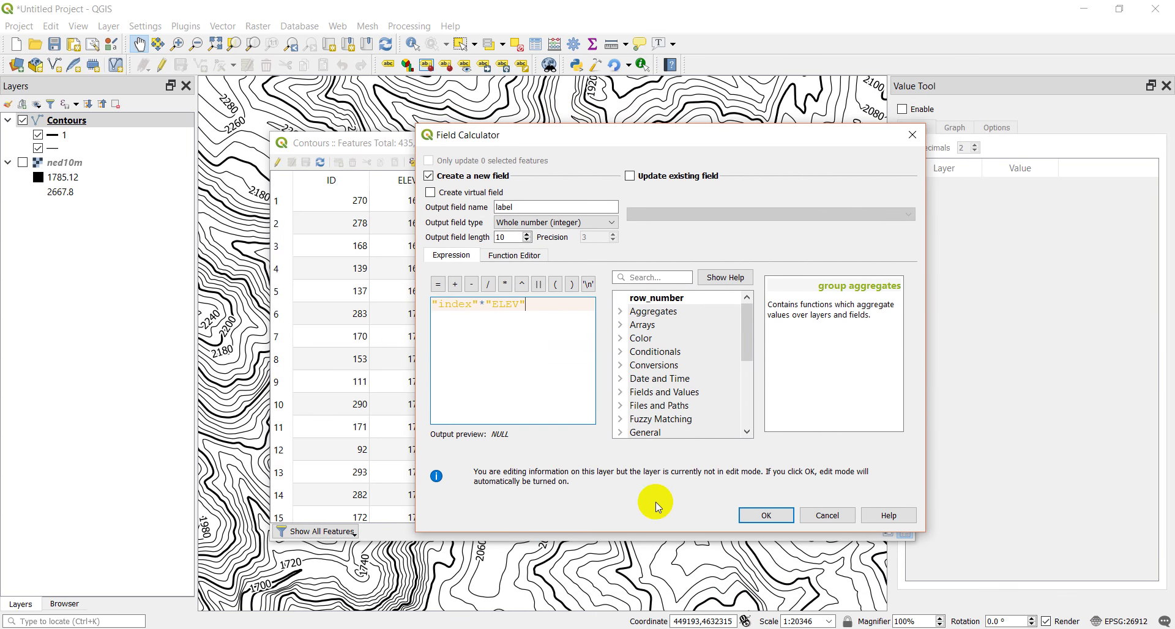
{"action": "left_click", "coordinate": [770, 517]}
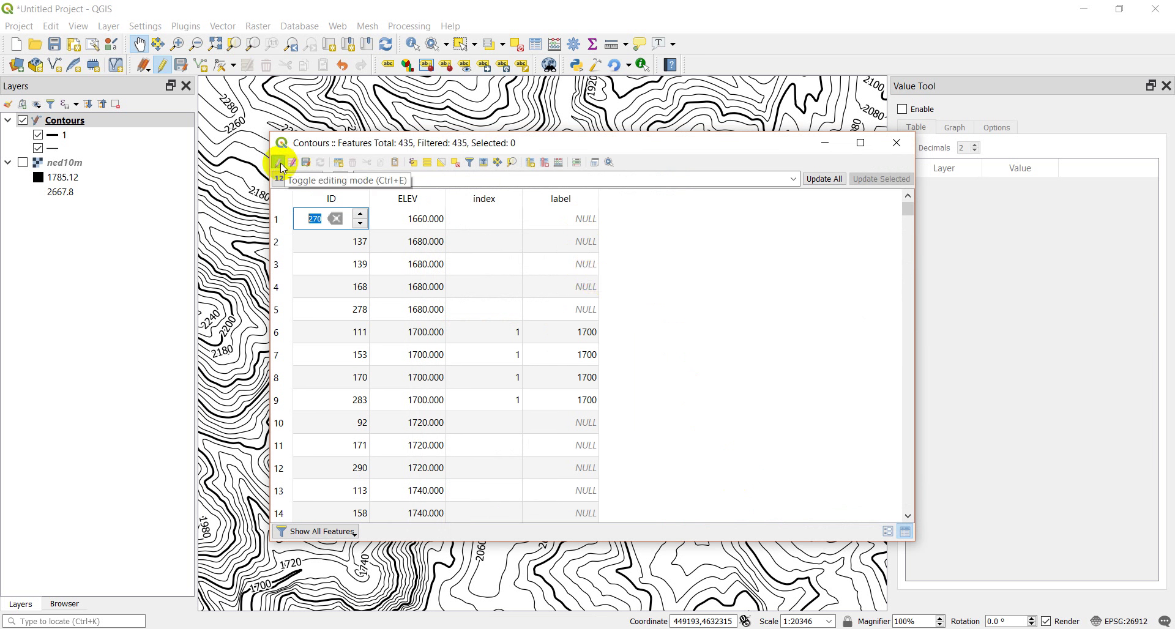
{"action": "left_click", "coordinate": [306, 168]}
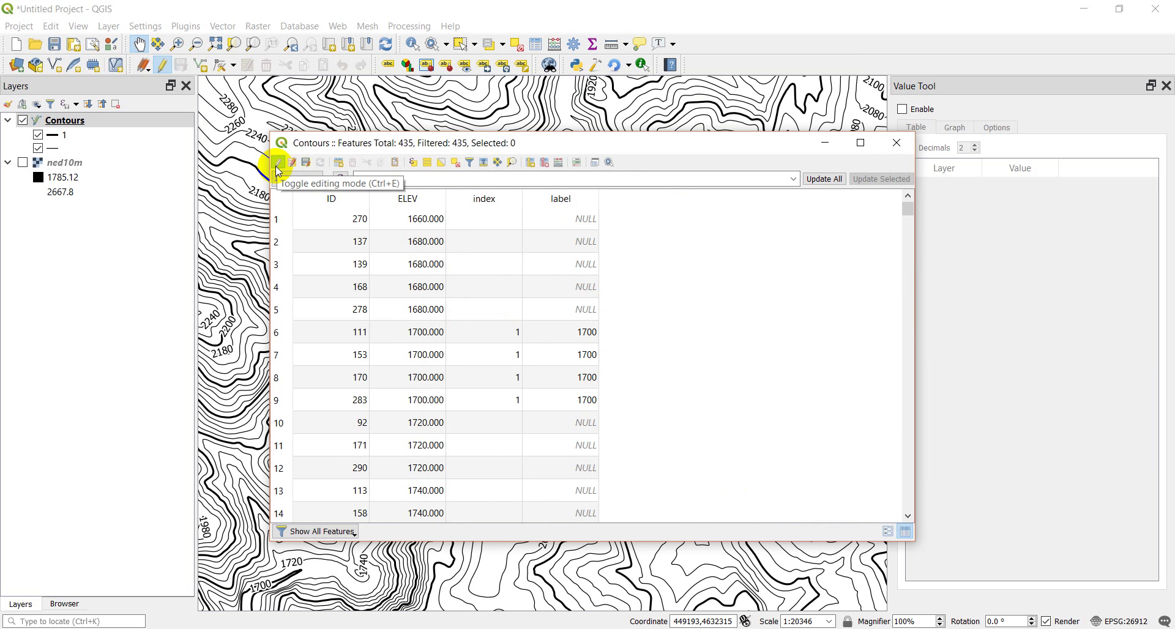
{"action": "left_click", "coordinate": [277, 164]}
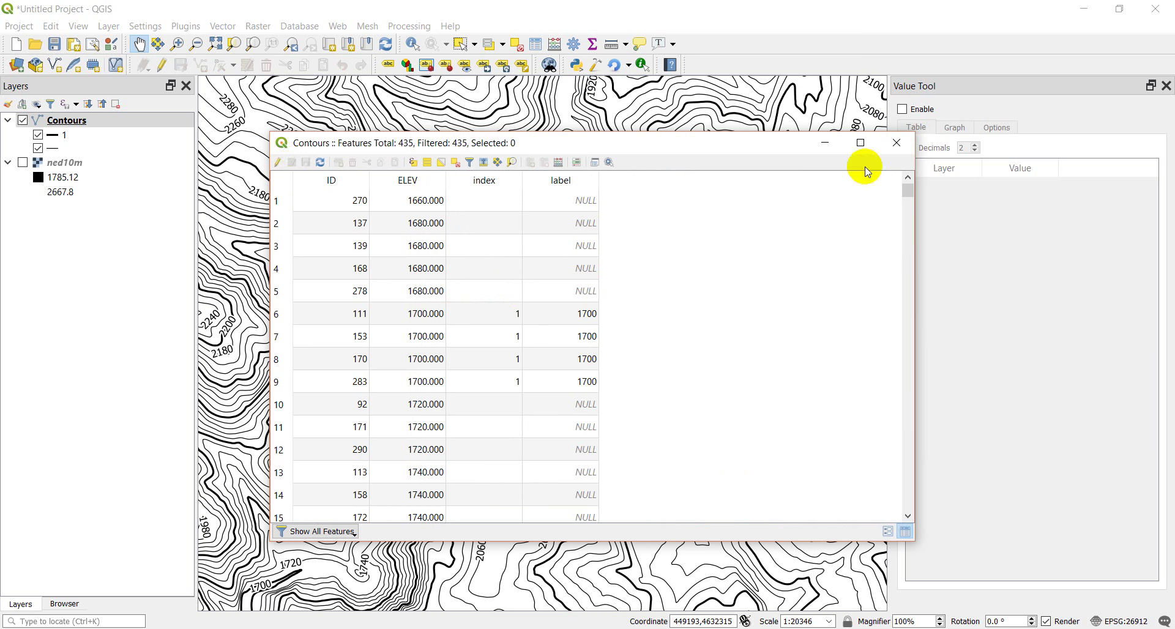
Step: Label Contours with the 'label' field and check that only index lines show elevations like 1700
{"action": "left_click", "coordinate": [896, 142]}
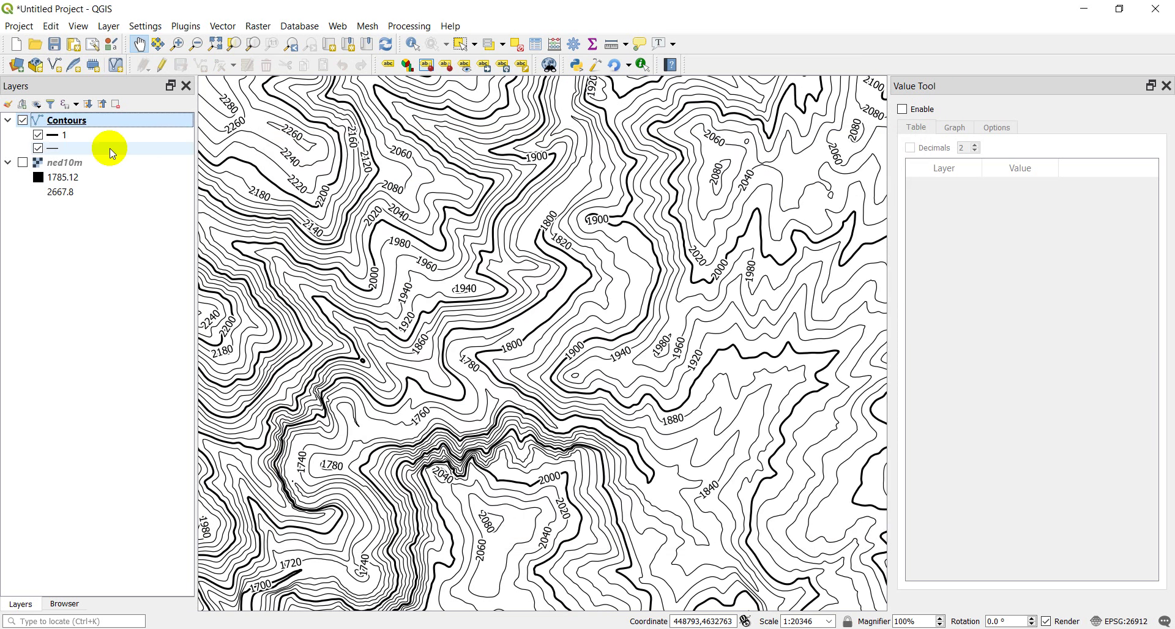
{"action": "mouse_move", "coordinate": [84, 124]}
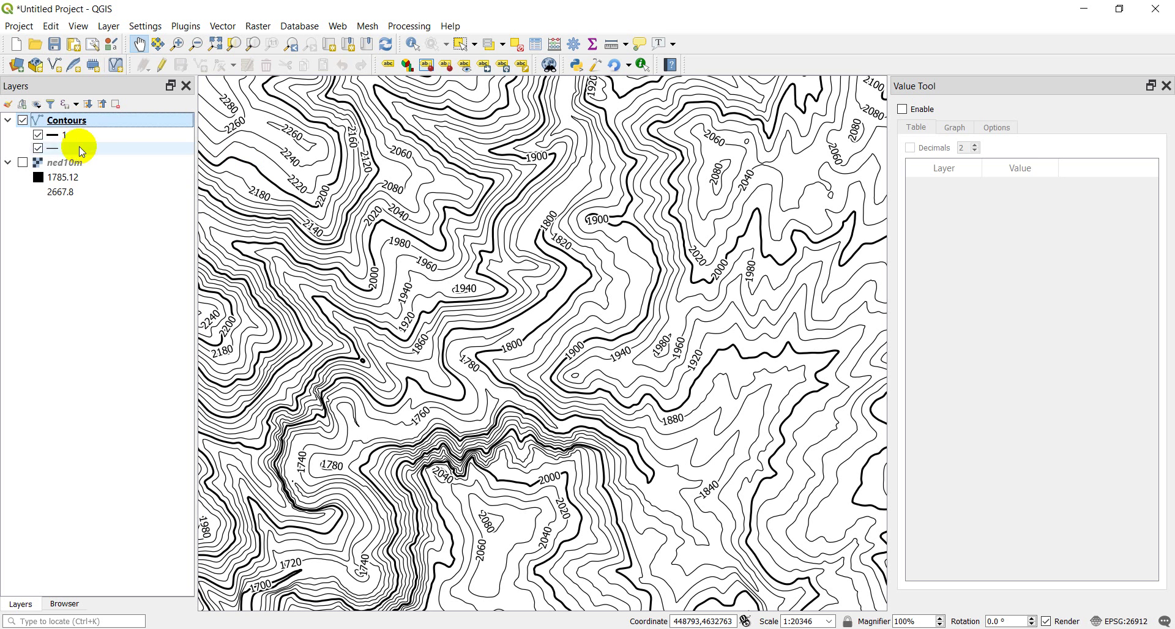
{"action": "double_click", "coordinate": [58, 122]}
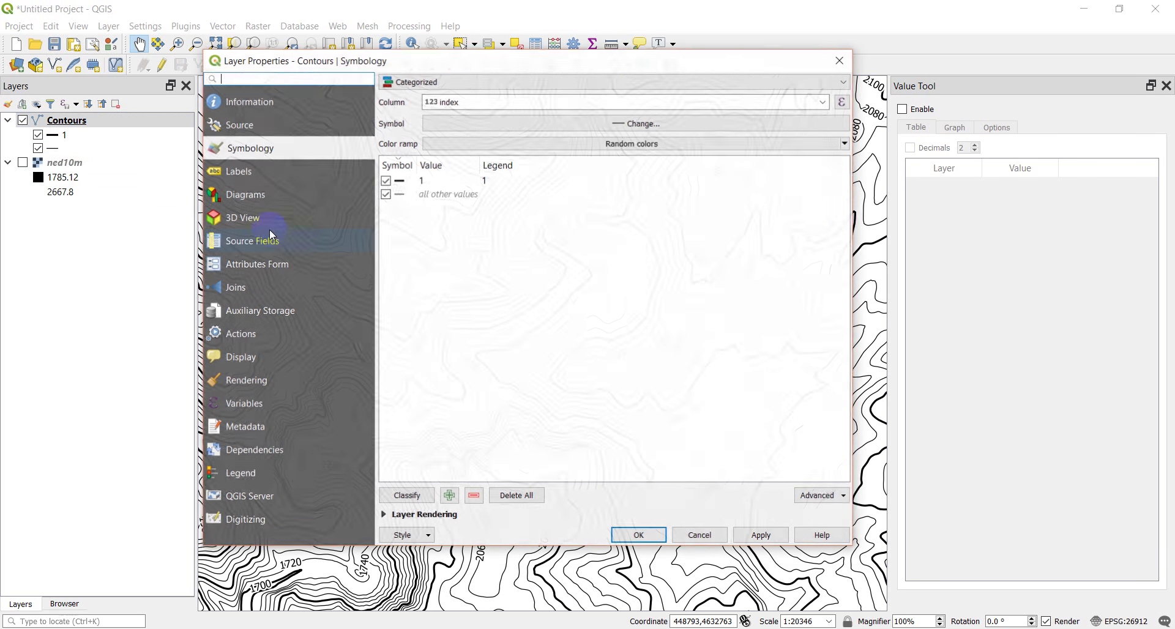
{"action": "left_click", "coordinate": [237, 172]}
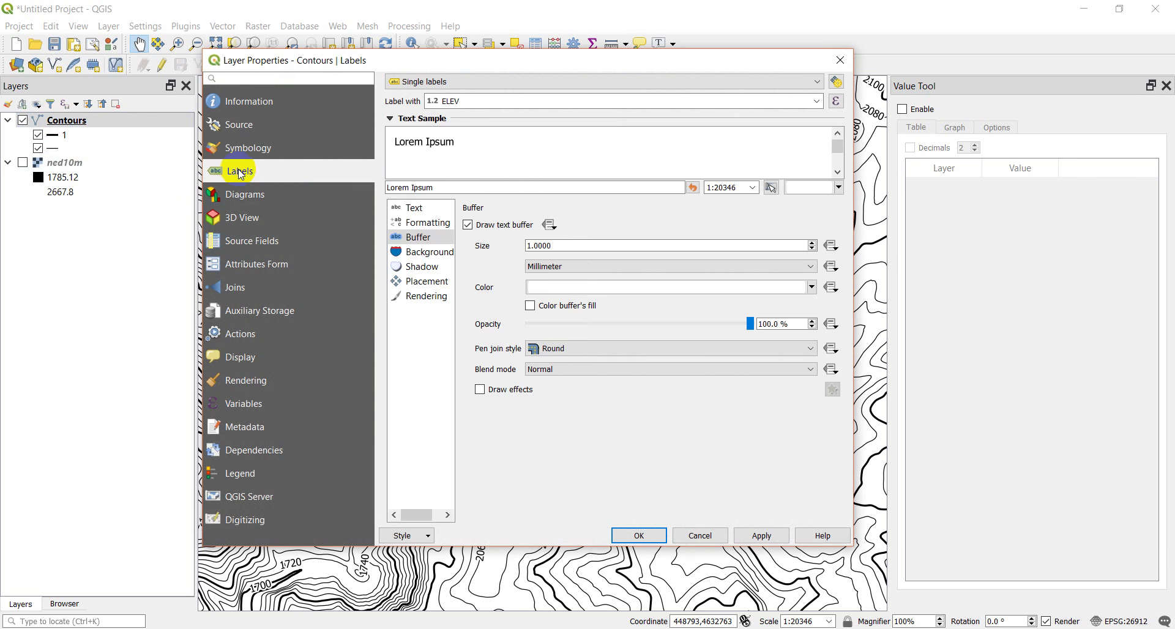
{"action": "left_click", "coordinate": [818, 105]}
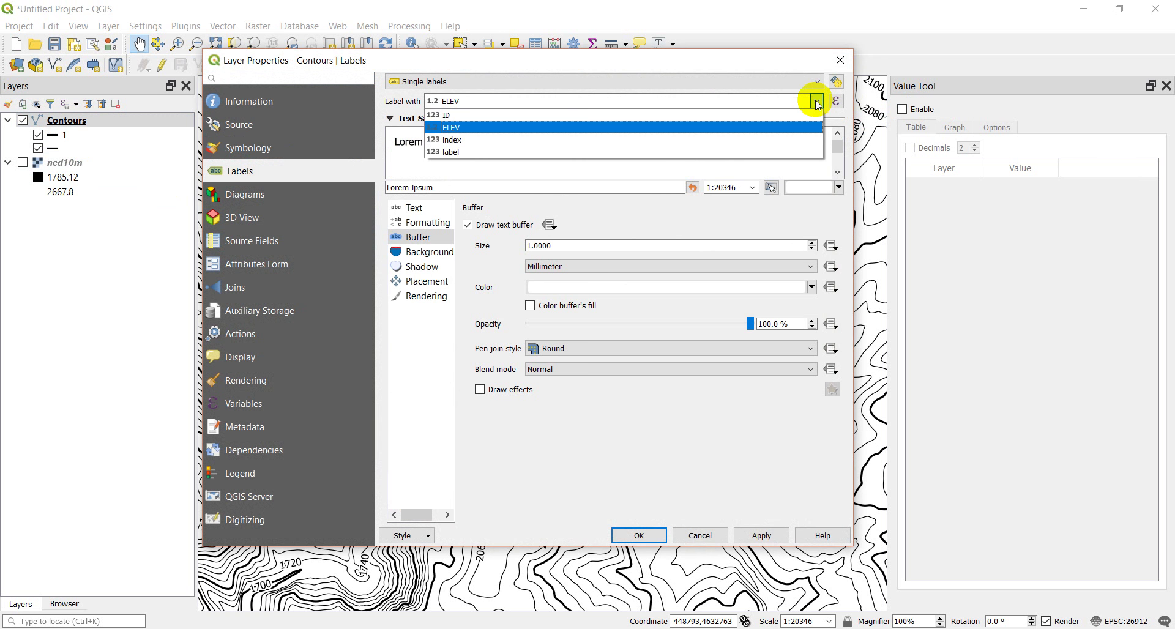
{"action": "left_click", "coordinate": [683, 151]}
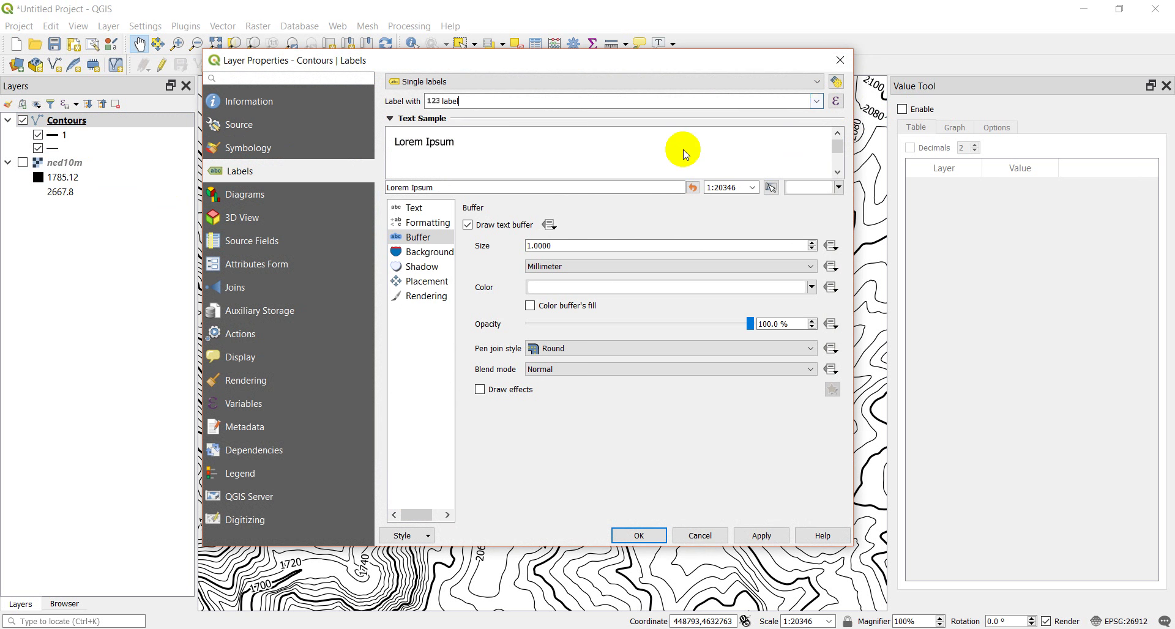
{"action": "left_click", "coordinate": [652, 536]}
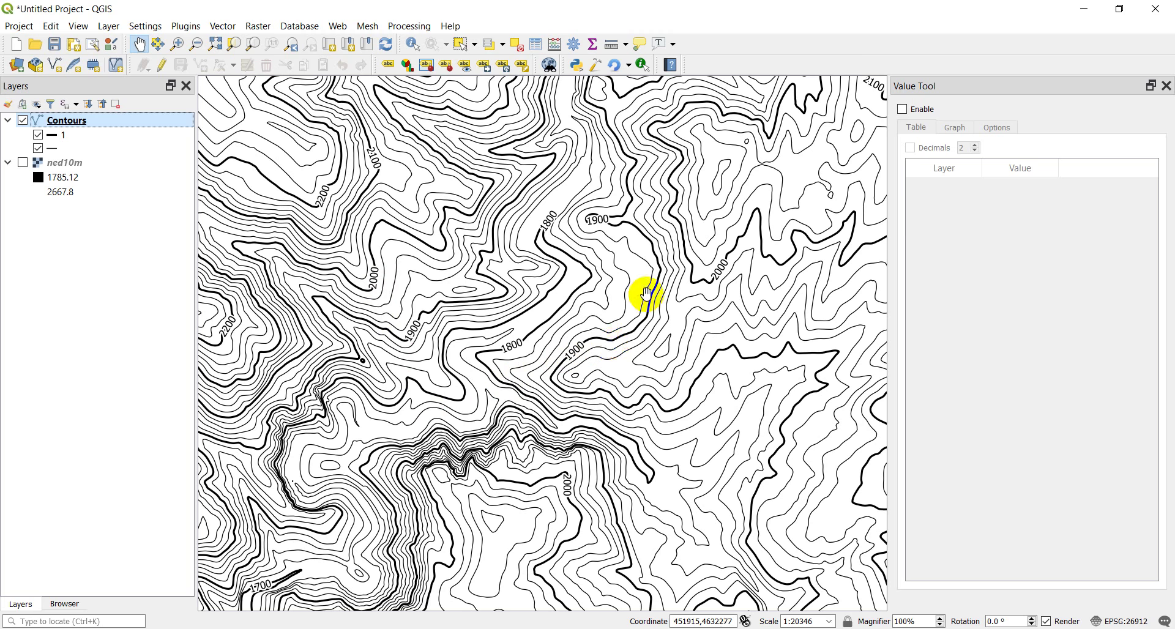
{"action": "left_click_drag", "start_coordinate": [538, 361], "coordinate": [536, 340]}
{"action": "scroll", "coordinate": [536, 340], "scroll_direction": "up", "scroll_amount": 2}
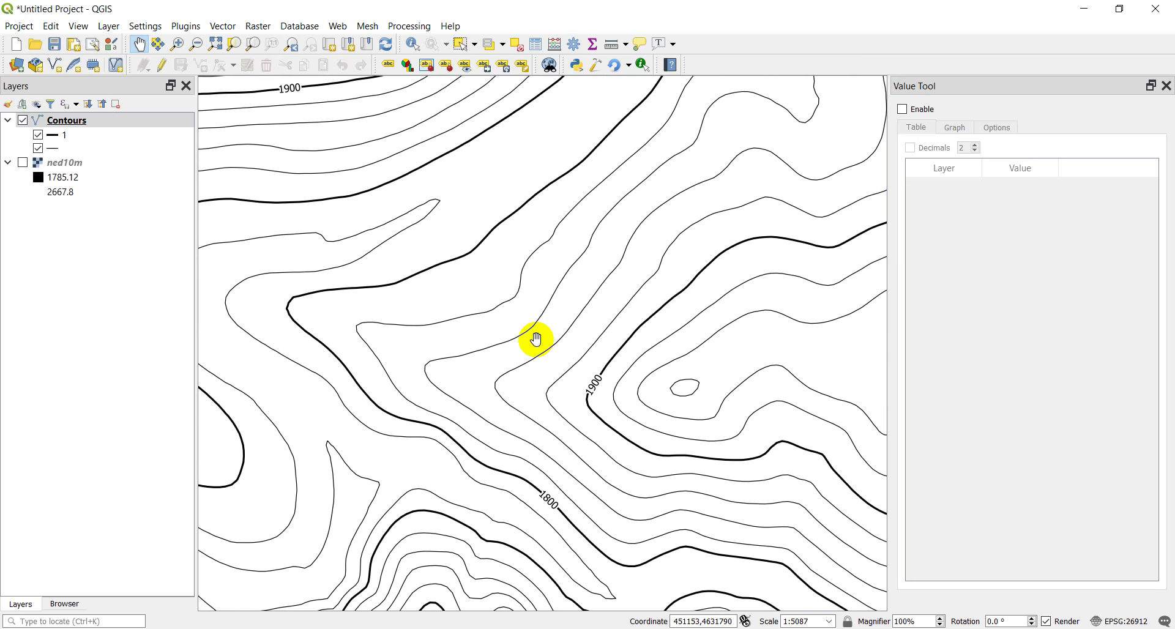
{"action": "scroll", "coordinate": [536, 340], "scroll_direction": "down", "scroll_amount": 1}
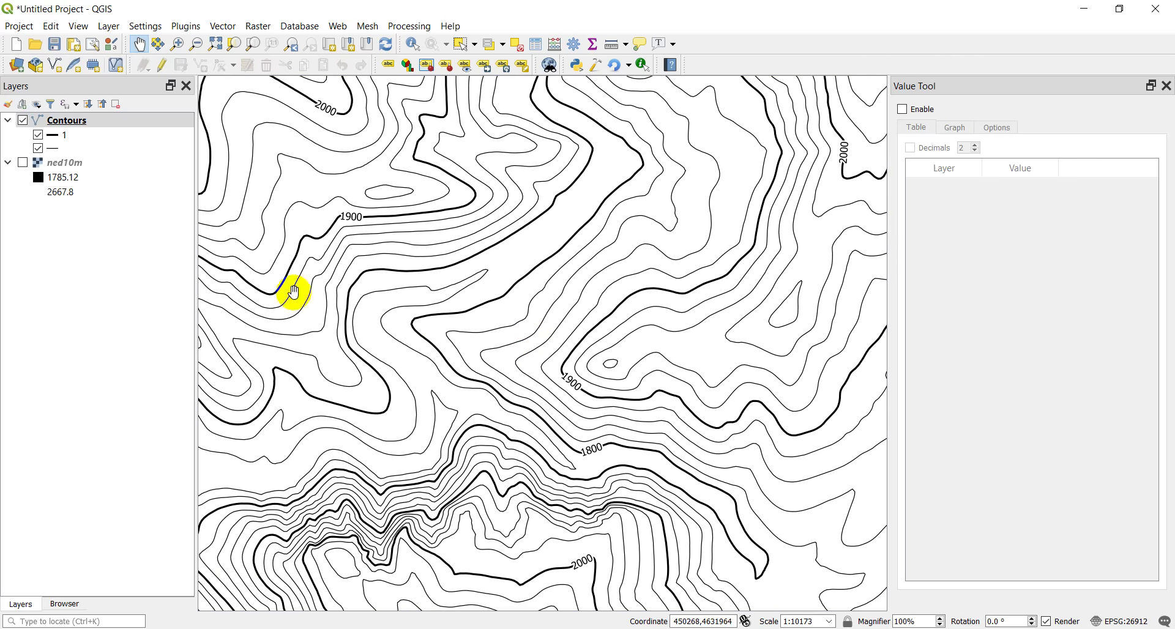
{"action": "scroll", "coordinate": [519, 332], "scroll_direction": "down", "scroll_amount": 1}
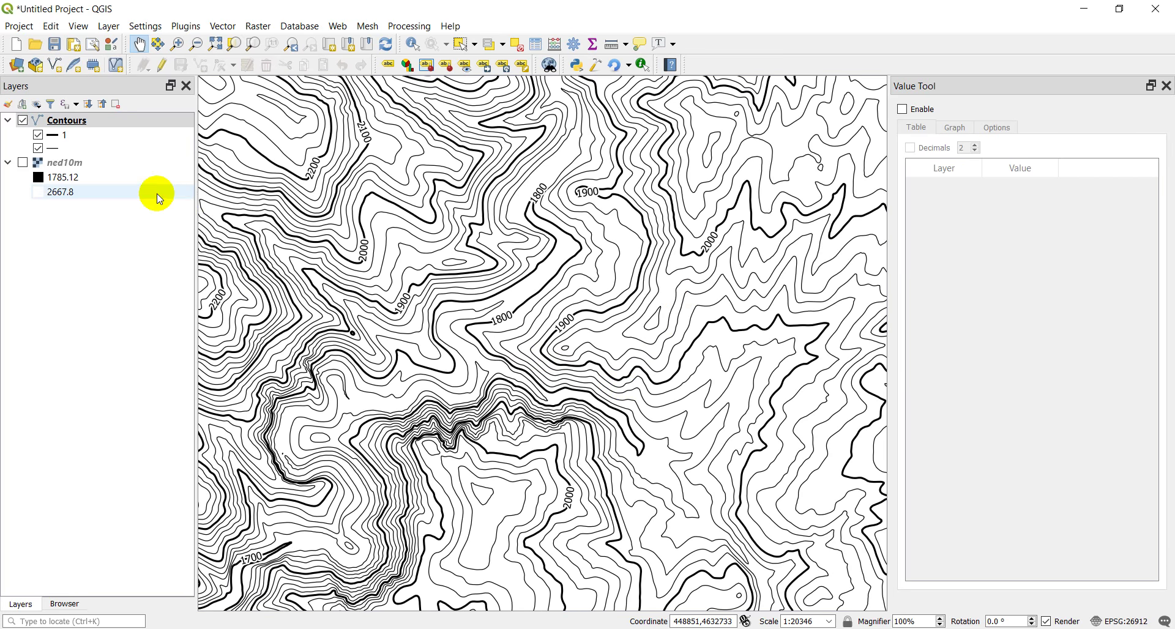
Step: Lower the opacity of the 'all other values' line colour so minor contours turn light gray
{"action": "double_click", "coordinate": [63, 129]}
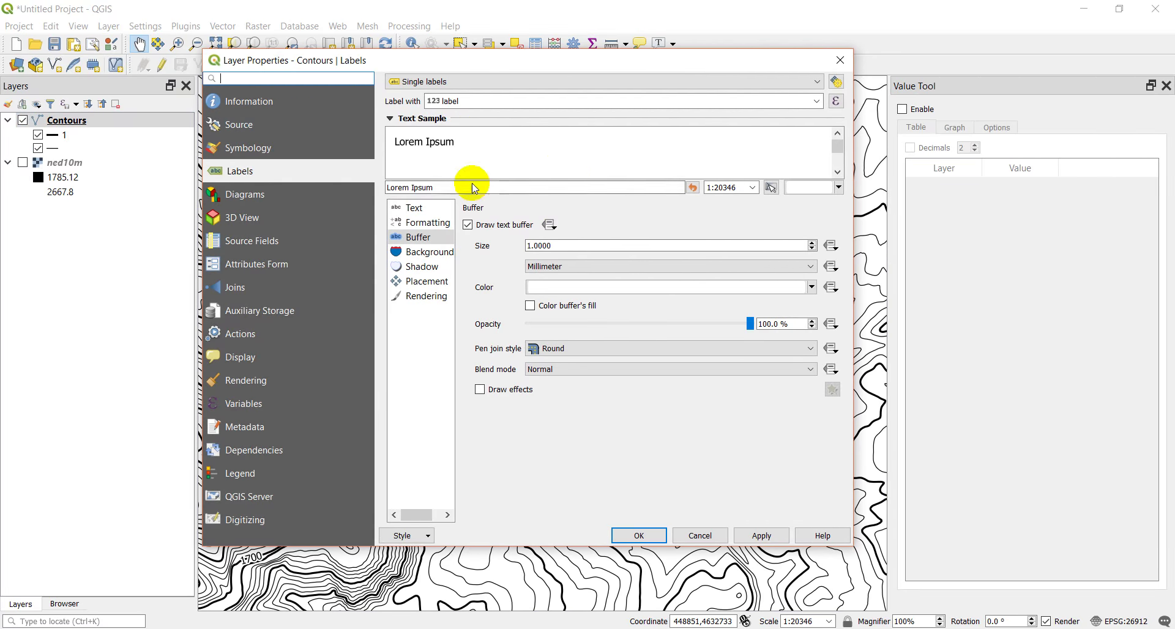
{"action": "left_click", "coordinate": [236, 148]}
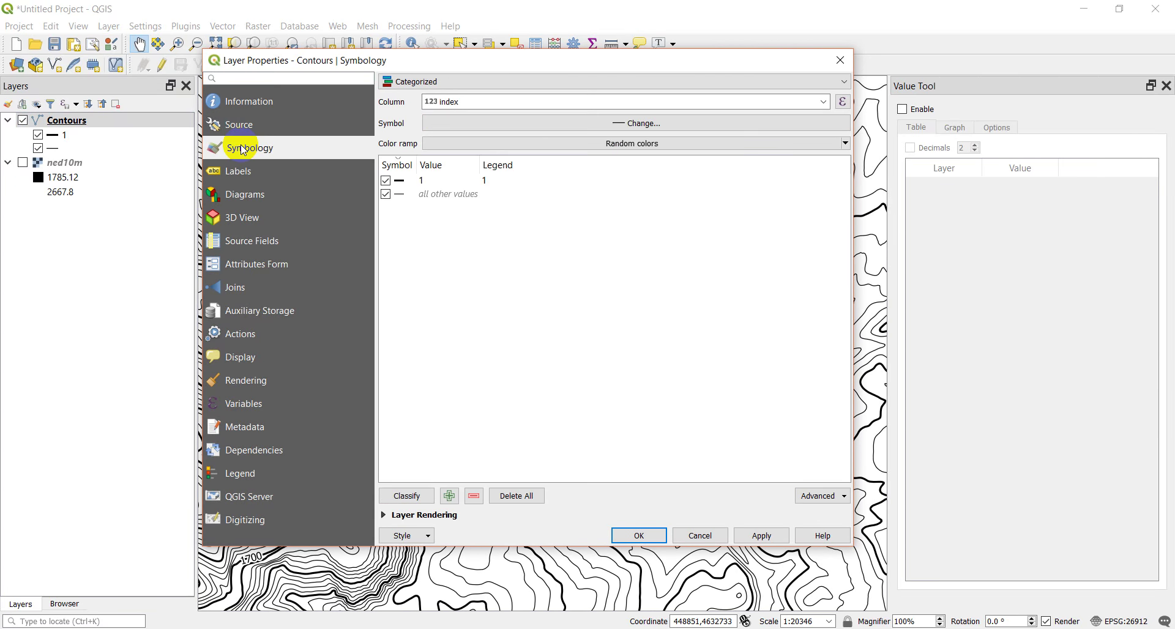
{"action": "double_click", "coordinate": [402, 193]}
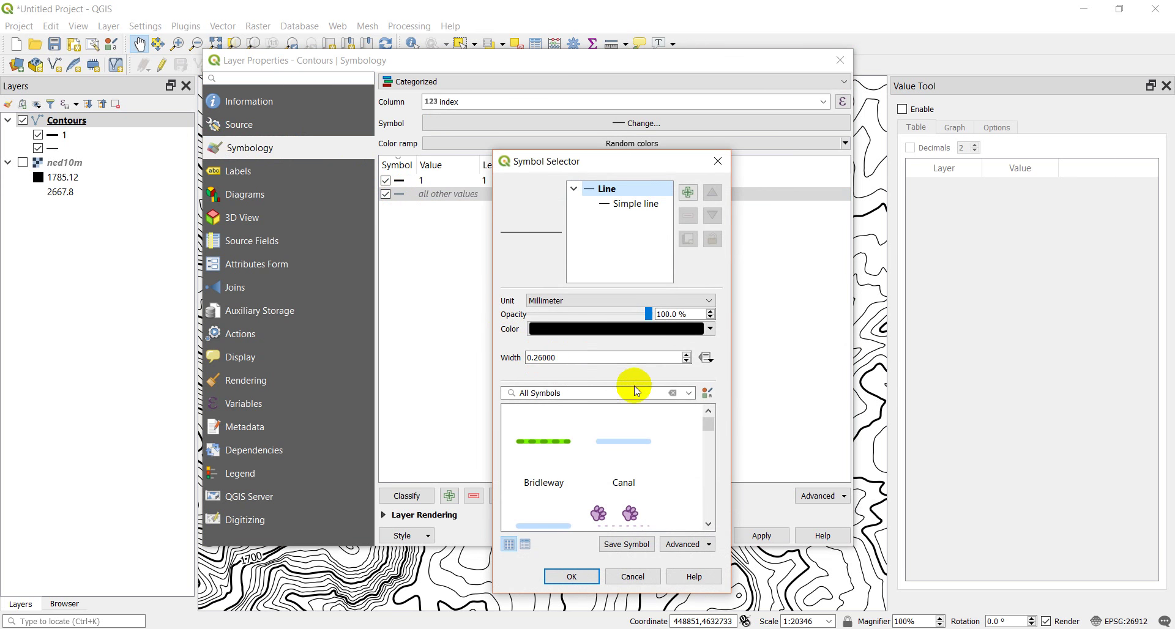
{"action": "left_click", "coordinate": [710, 329]}
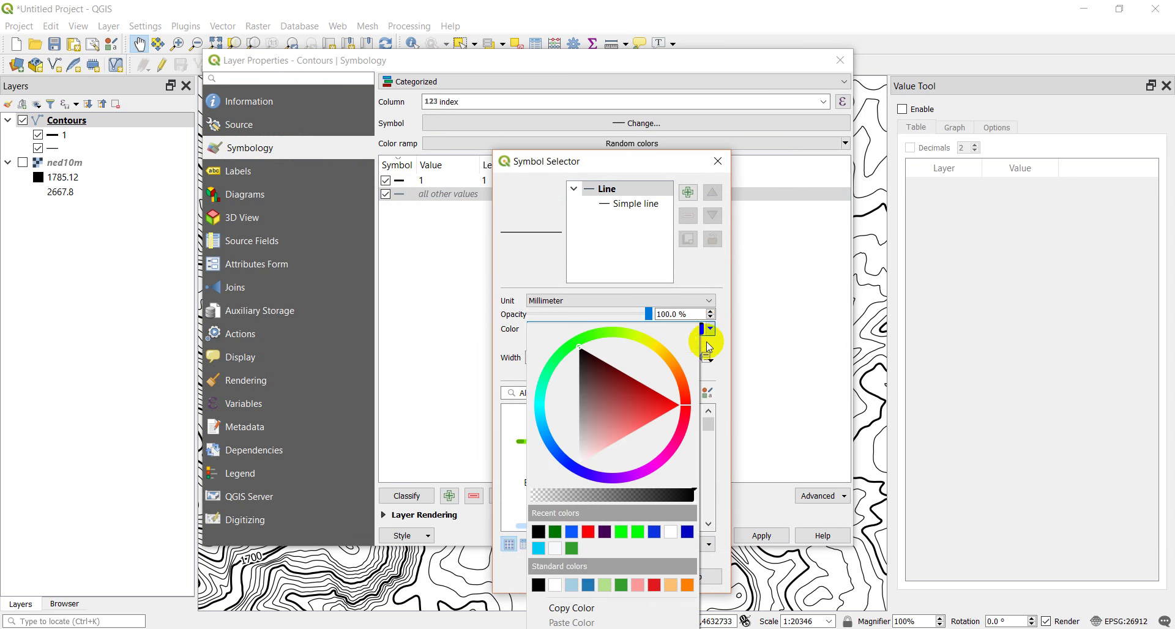
{"action": "left_click", "coordinate": [688, 489]}
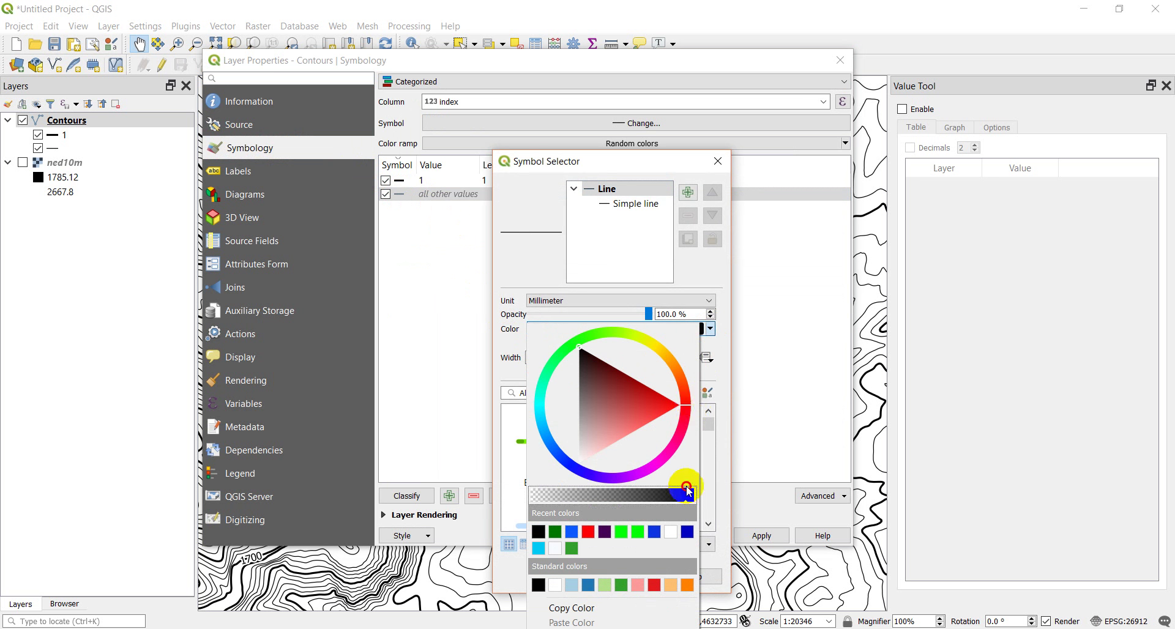
{"action": "left_click_drag", "start_coordinate": [676, 487], "coordinate": [656, 487]}
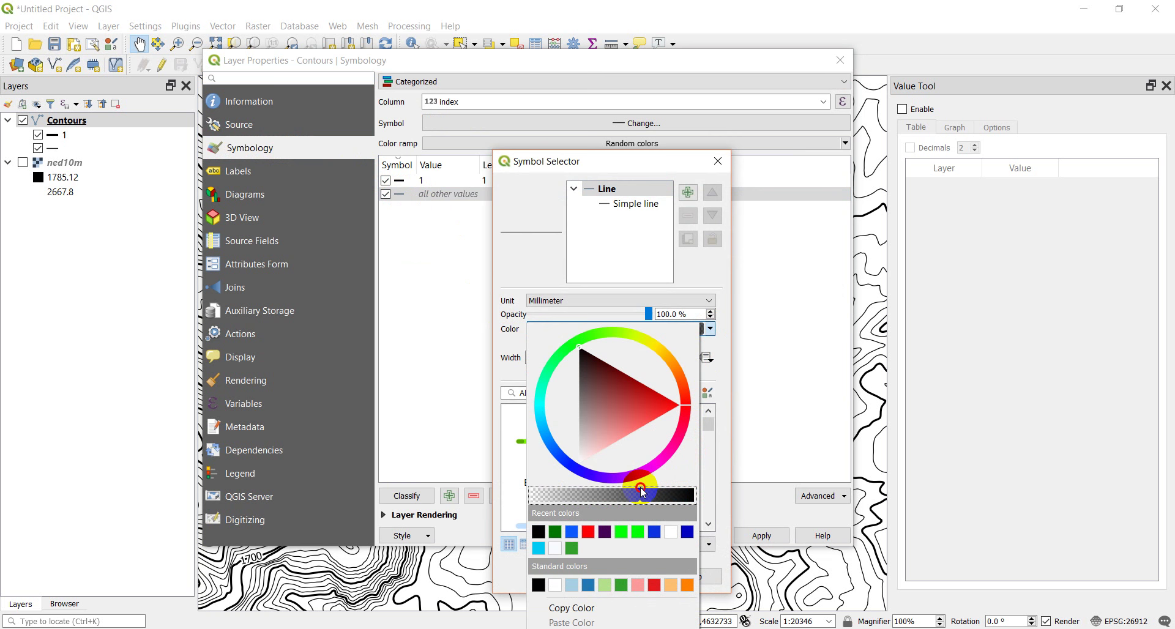
{"action": "left_click", "coordinate": [644, 488]}
{"action": "left_click", "coordinate": [724, 399]}
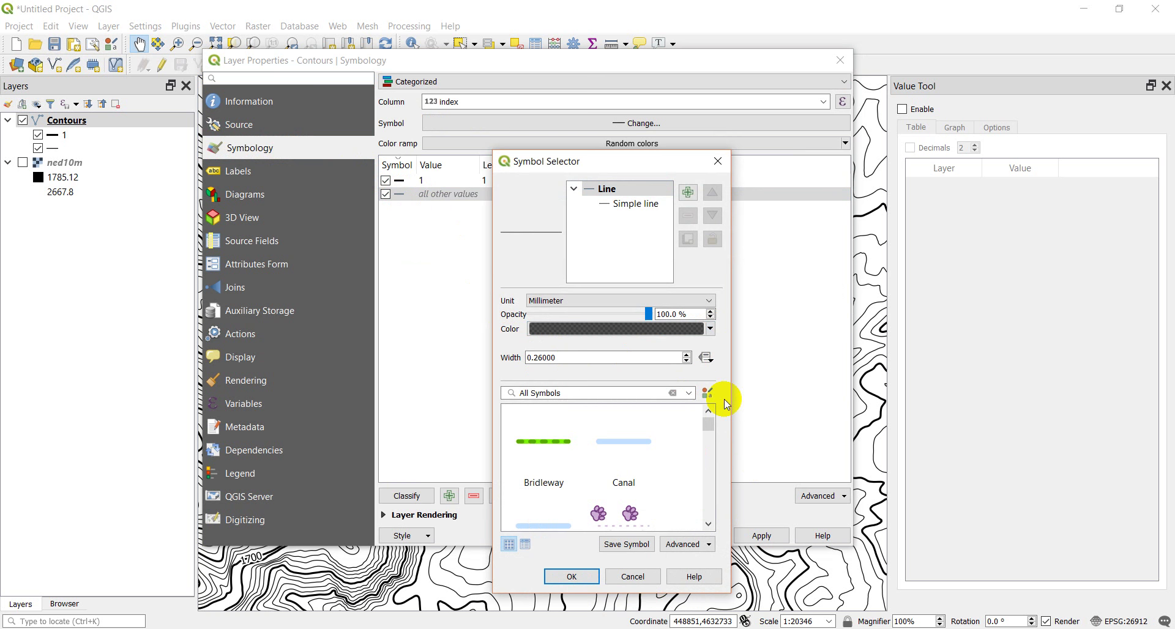
{"action": "left_click", "coordinate": [578, 575]}
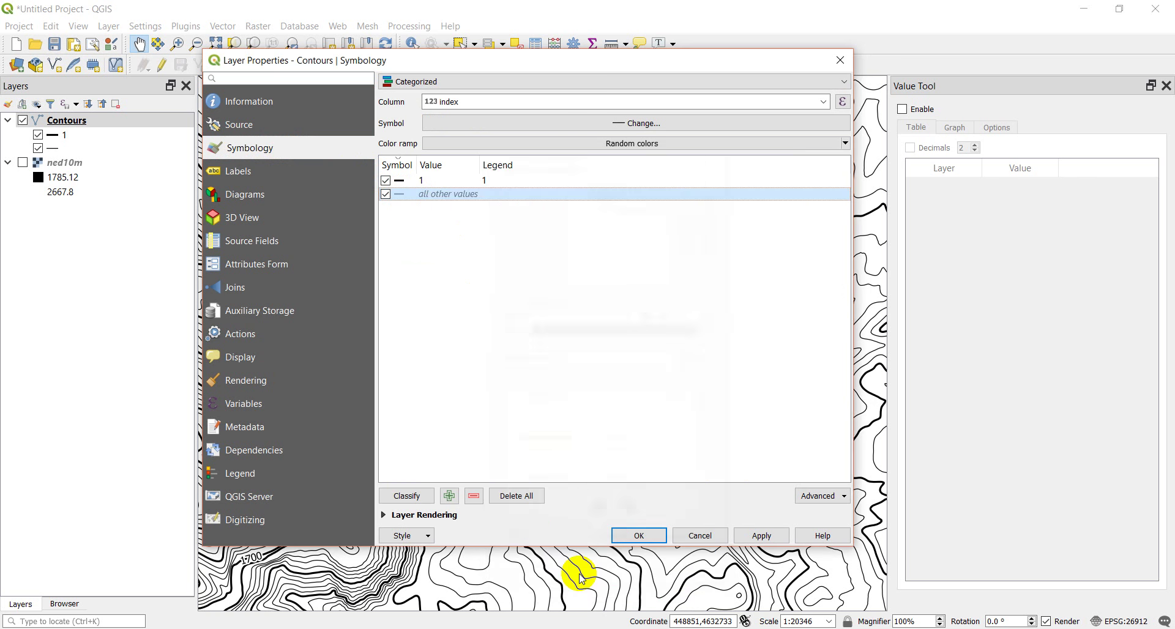
{"action": "left_click", "coordinate": [640, 536]}
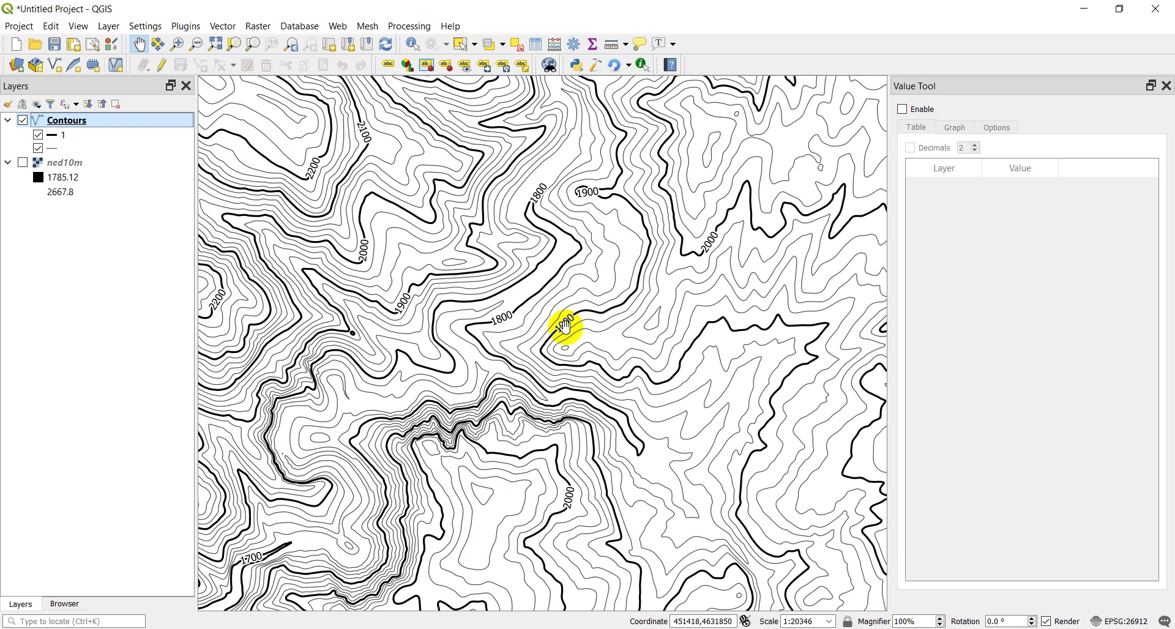
Step: Set the Contours label text to Bold at 11 points
{"action": "double_click", "coordinate": [63, 120]}
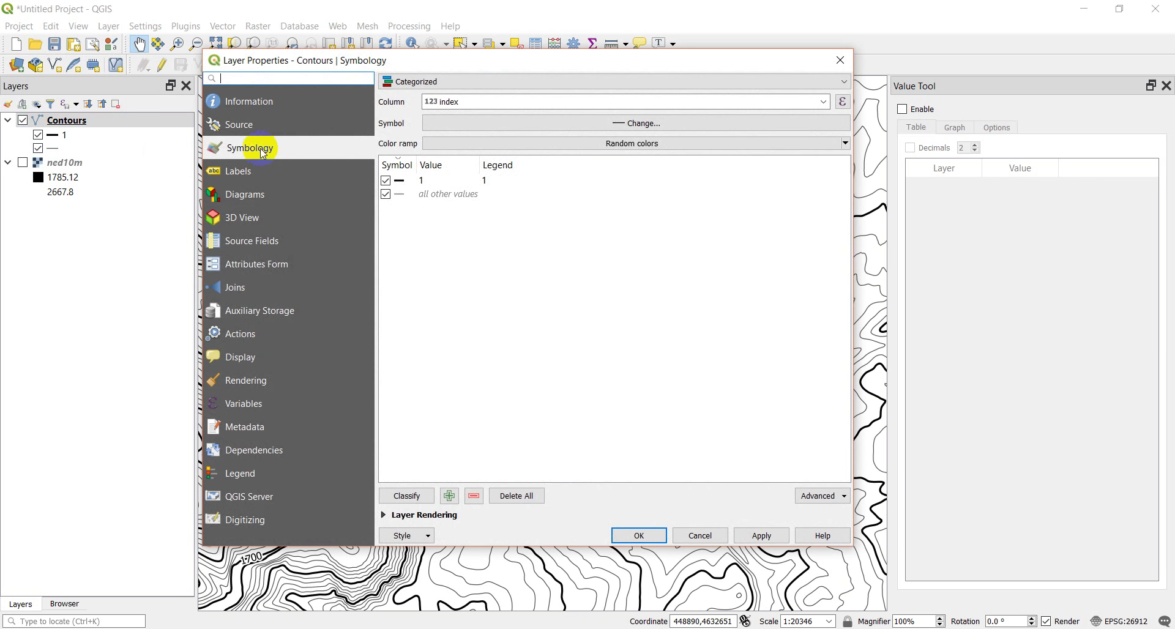
{"action": "left_click", "coordinate": [236, 174]}
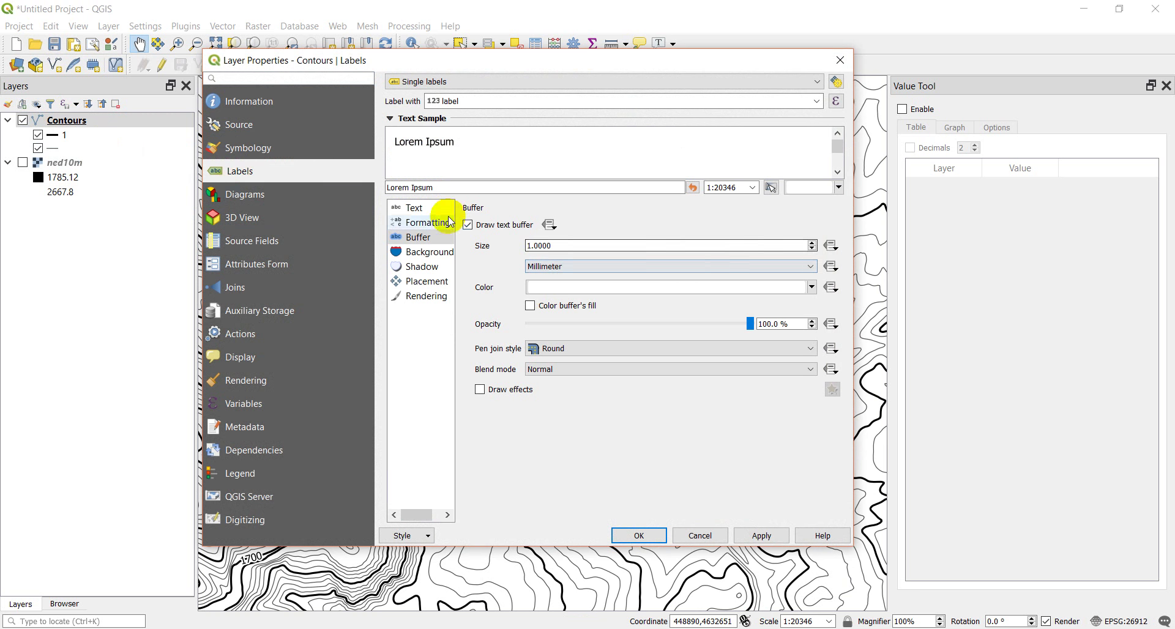
{"action": "left_click", "coordinate": [409, 210]}
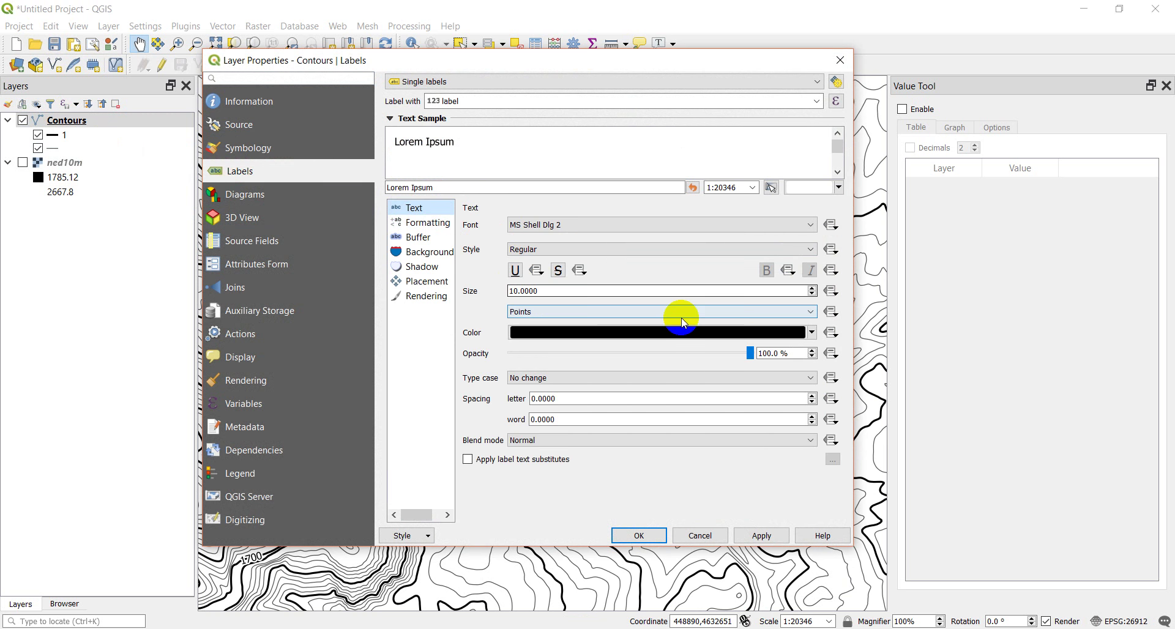
{"action": "left_click", "coordinate": [813, 288]}
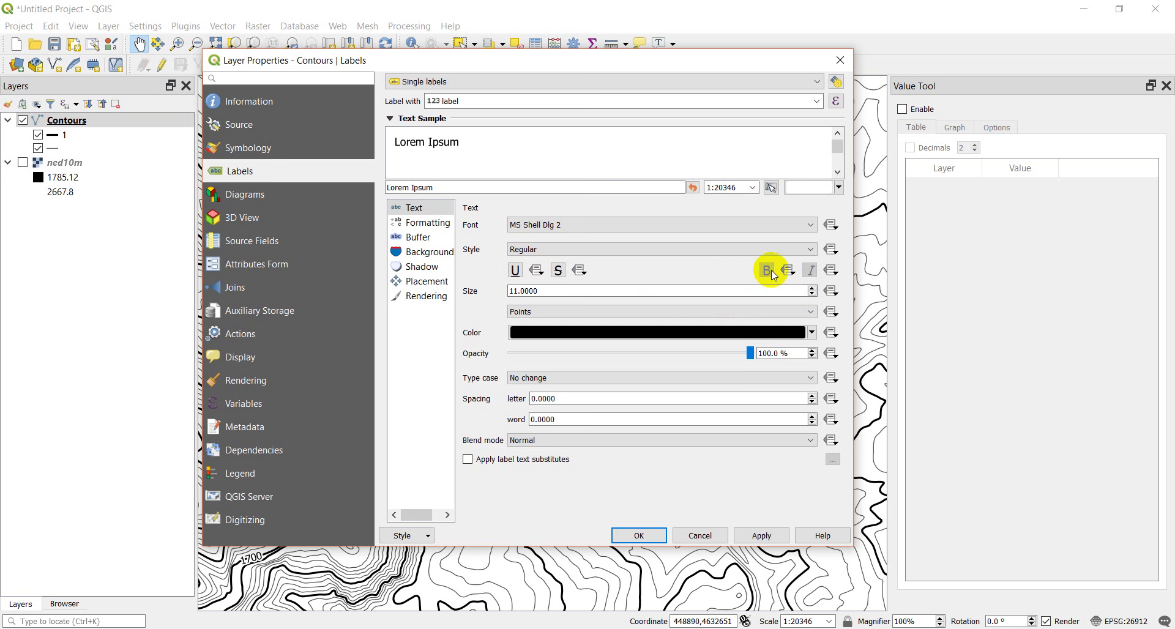
{"action": "left_click", "coordinate": [812, 250]}
{"action": "left_click", "coordinate": [774, 269]}
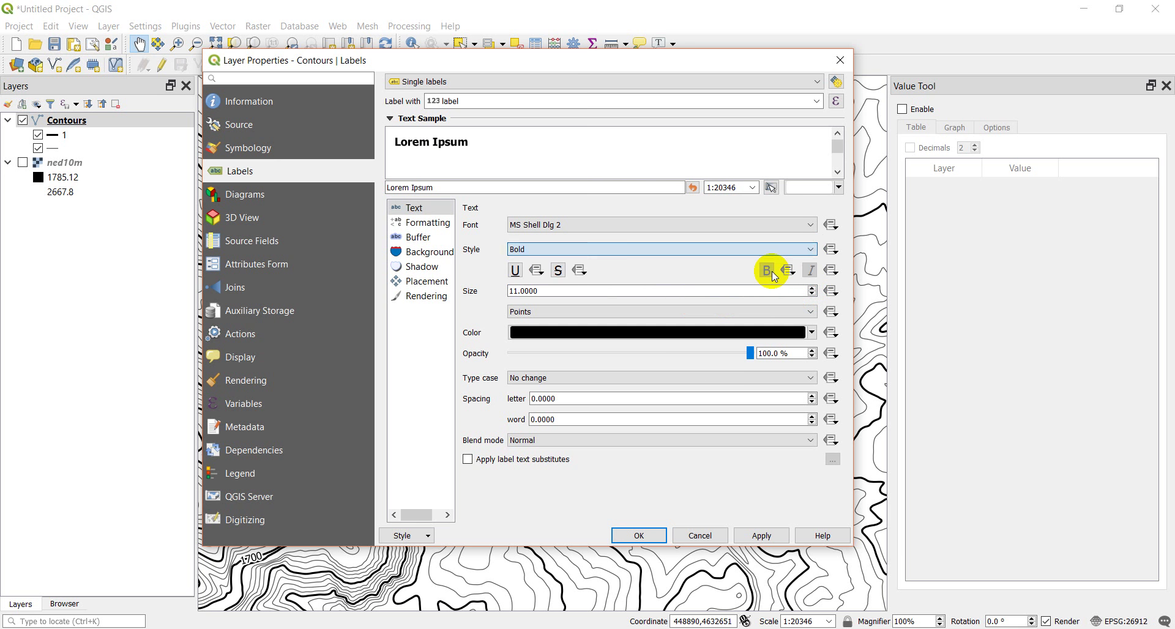
{"action": "left_click", "coordinate": [644, 534]}
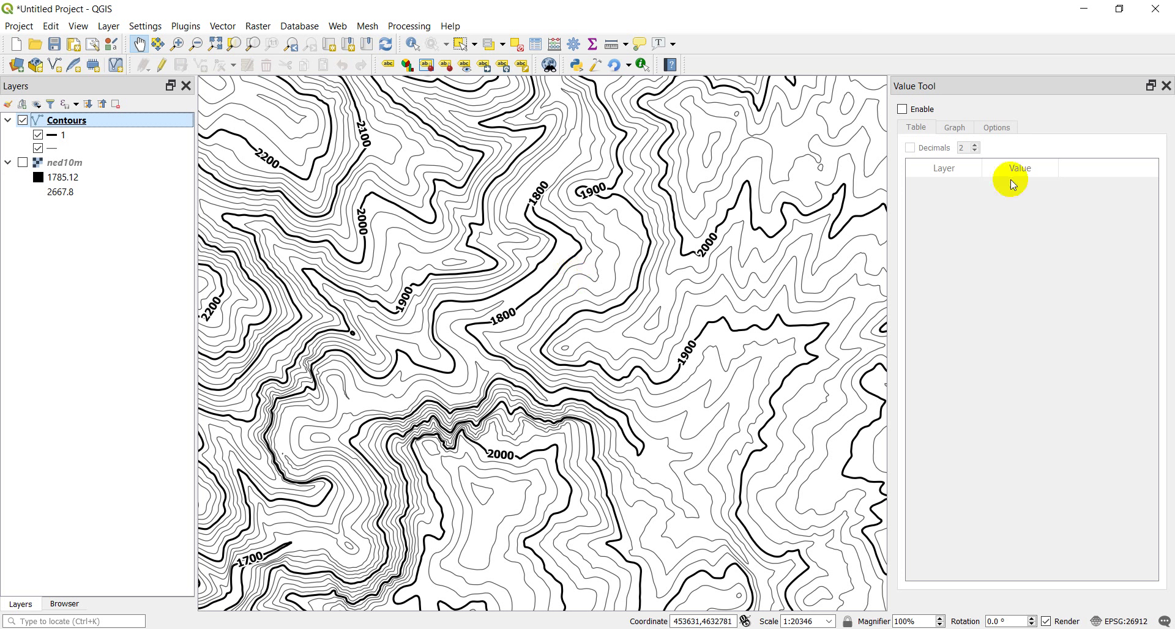
Step: Close the Value Tool panel and zoom around to inspect the bold 1800, 2000 and 2600 labels
{"action": "left_click", "coordinate": [1168, 87]}
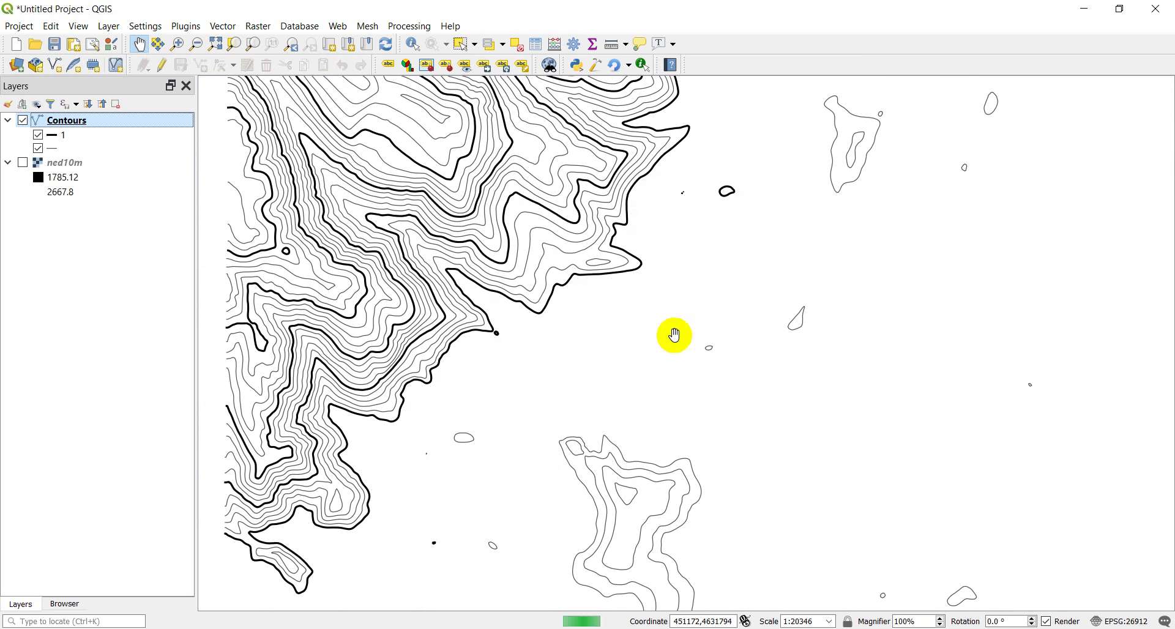
{"action": "scroll", "coordinate": [652, 332], "scroll_direction": "up", "scroll_amount": 1}
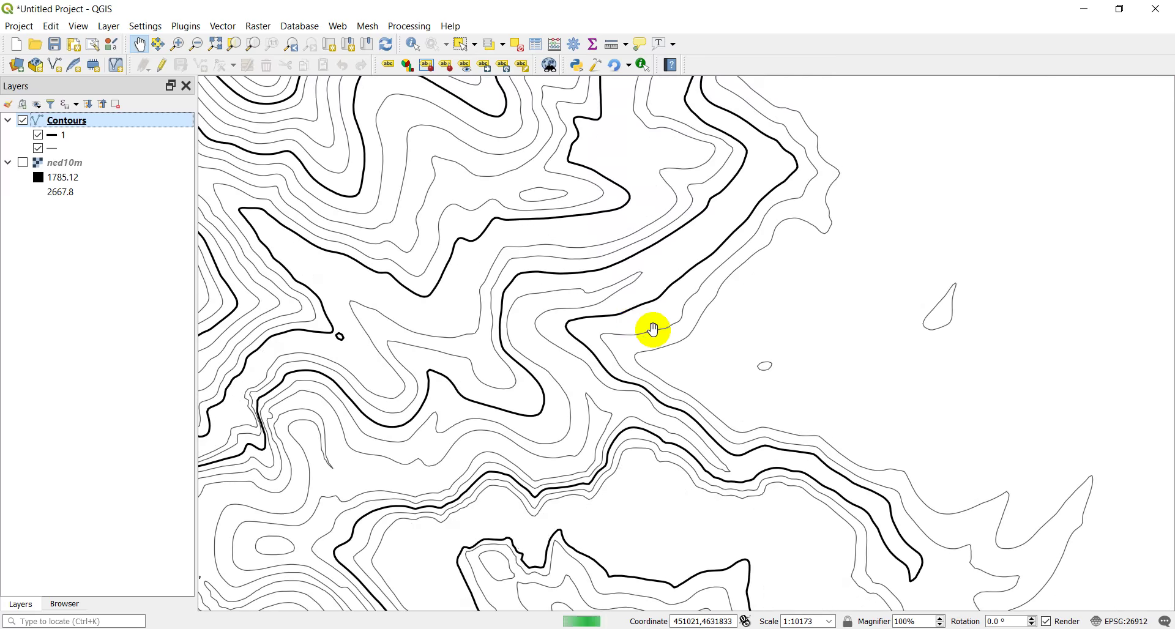
{"action": "left_click_drag", "start_coordinate": [787, 451], "coordinate": [677, 319]}
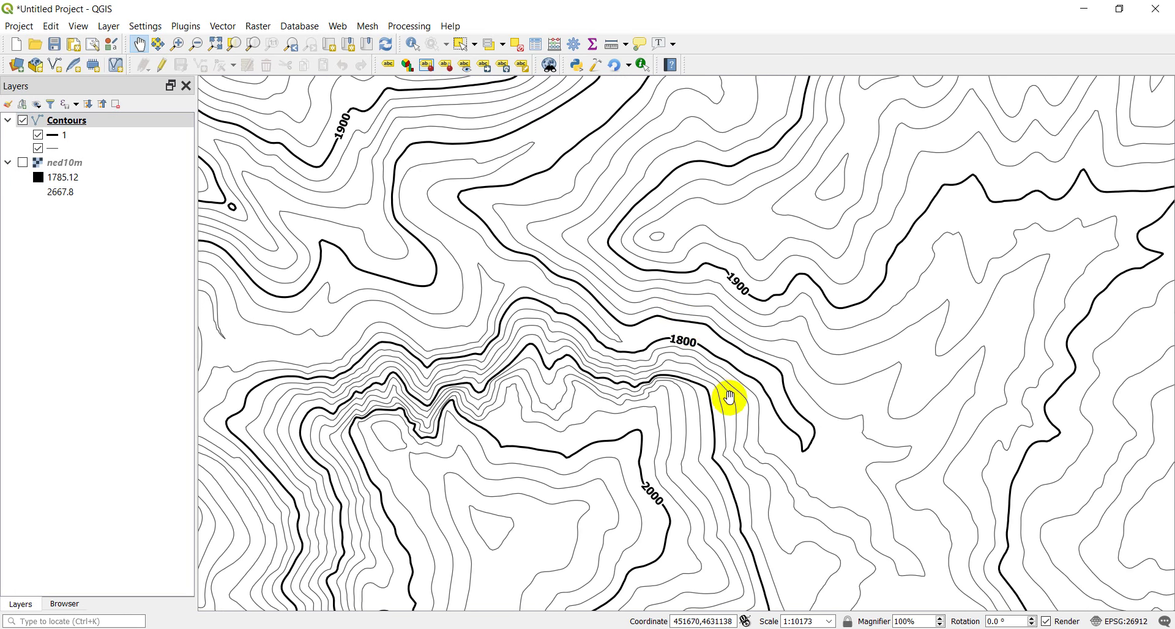
{"action": "scroll", "coordinate": [725, 397], "scroll_direction": "up", "scroll_amount": 1}
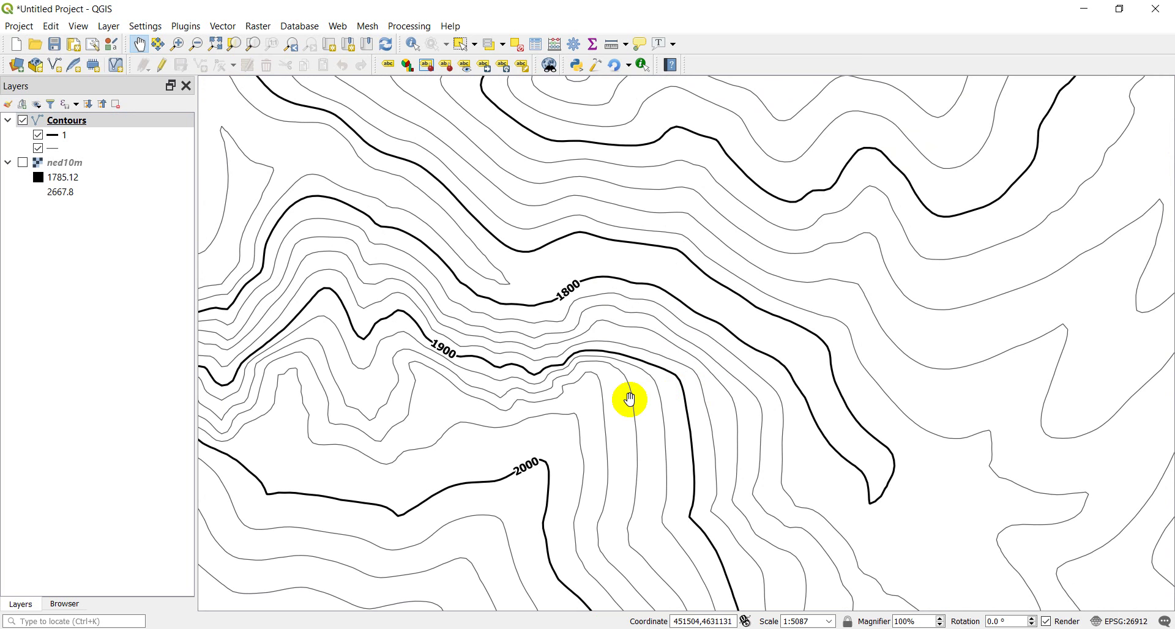
{"action": "scroll", "coordinate": [630, 399], "scroll_direction": "down", "scroll_amount": 2}
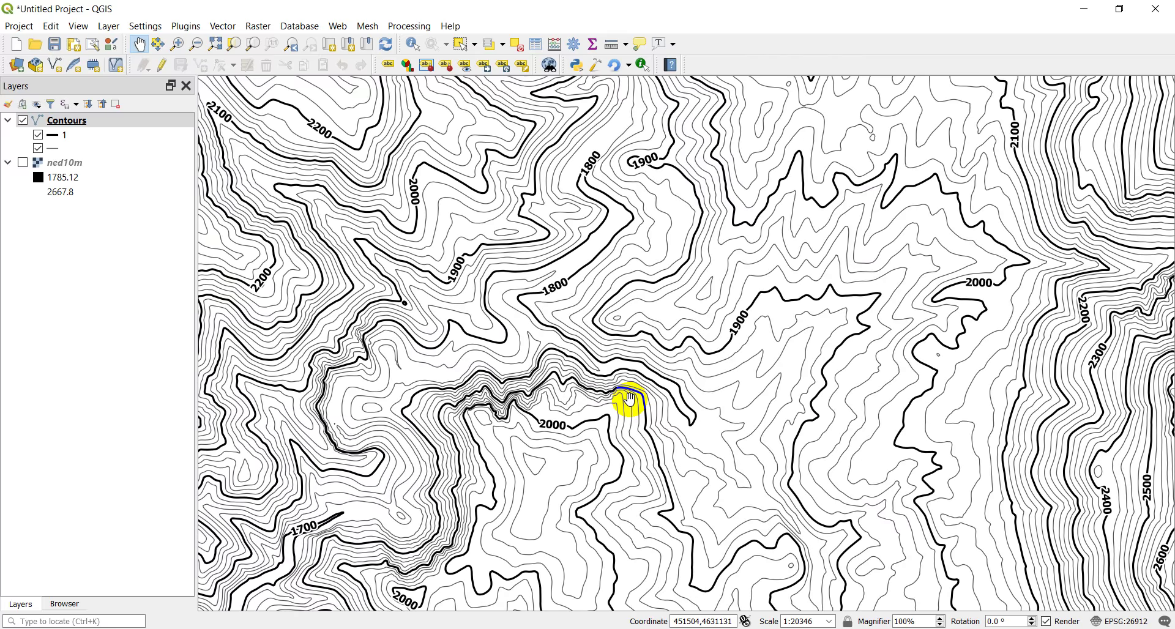
{"action": "scroll", "coordinate": [630, 400], "scroll_direction": "down", "scroll_amount": 1}
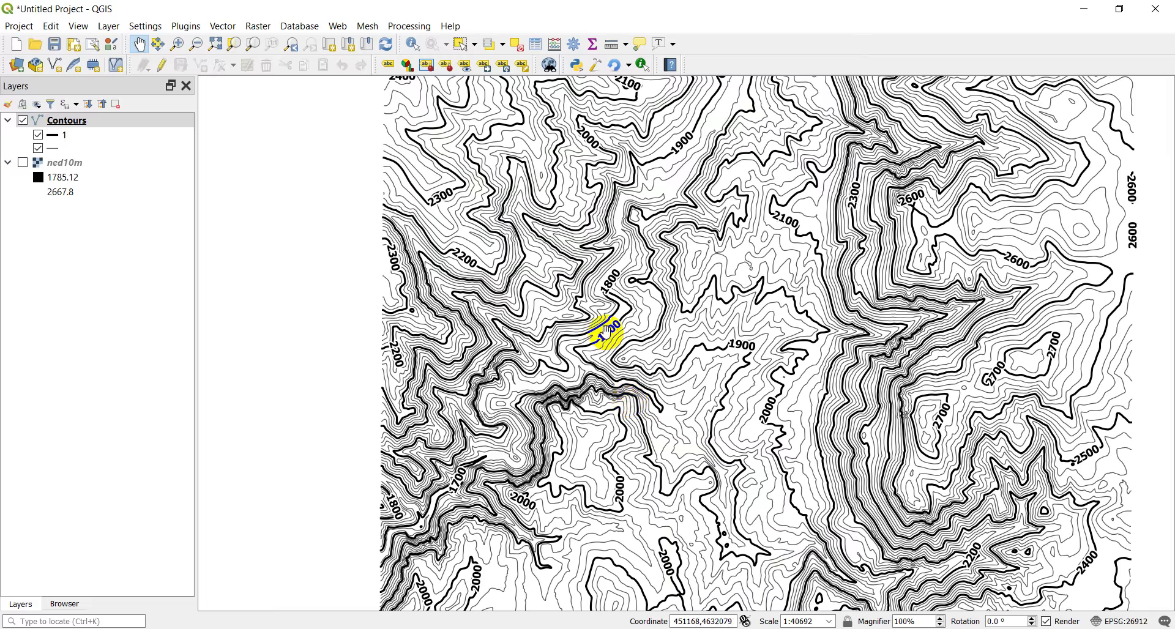
{"action": "scroll", "coordinate": [606, 332], "scroll_direction": "up", "scroll_amount": 1}
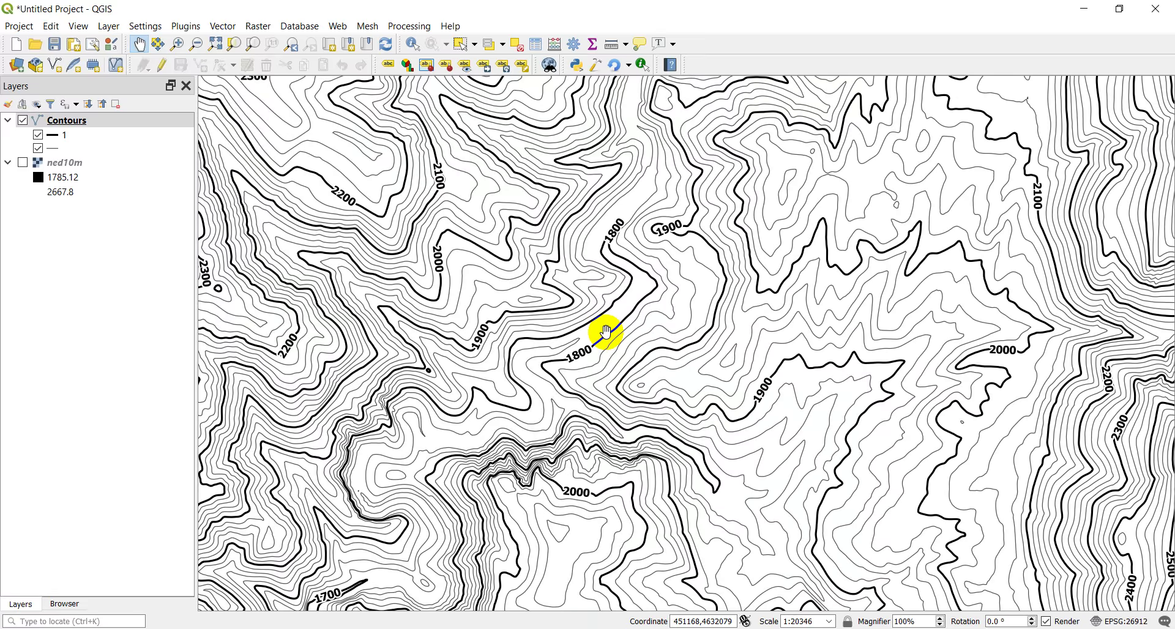